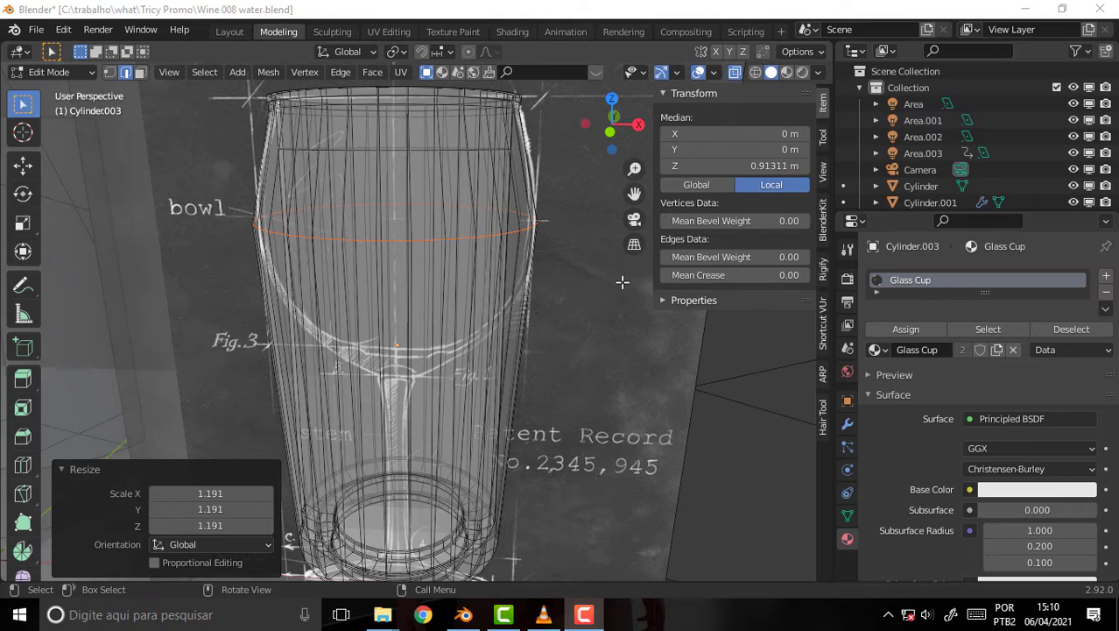
# Step: Zoom and orbit around the glass mesh to inspect it
pyautogui.scroll(-2, 619, 274)
pyautogui.moveTo(593, 255); pyautogui.dragTo(595, 266, button='middle')
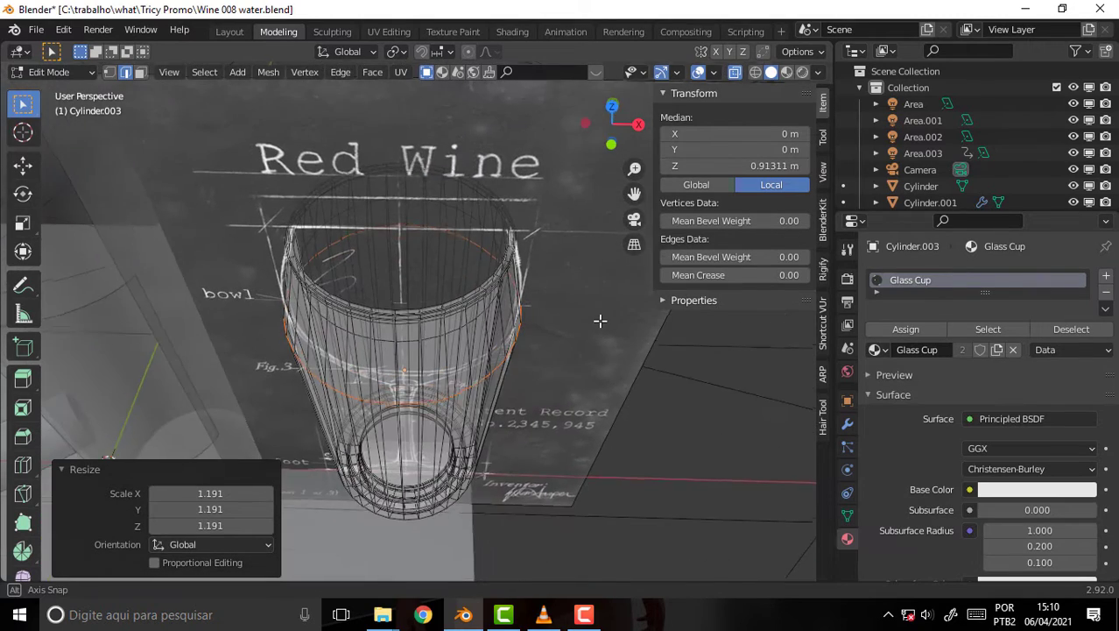
pyautogui.scroll(1, 595, 265)
pyautogui.scroll(1, 600, 252)
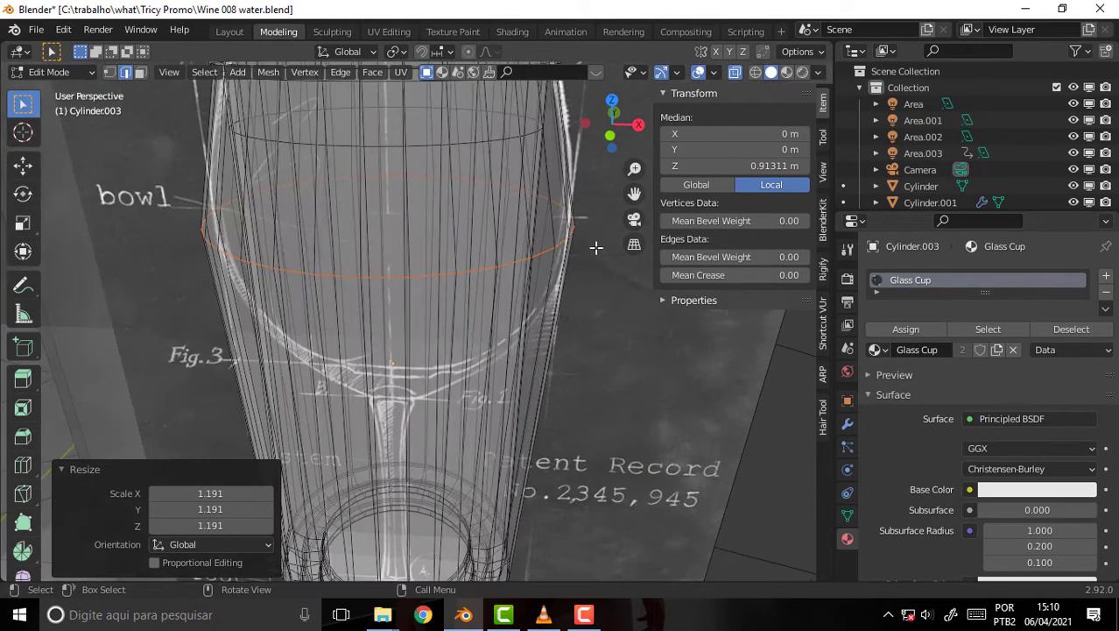
pyautogui.scroll(-1, 594, 248)
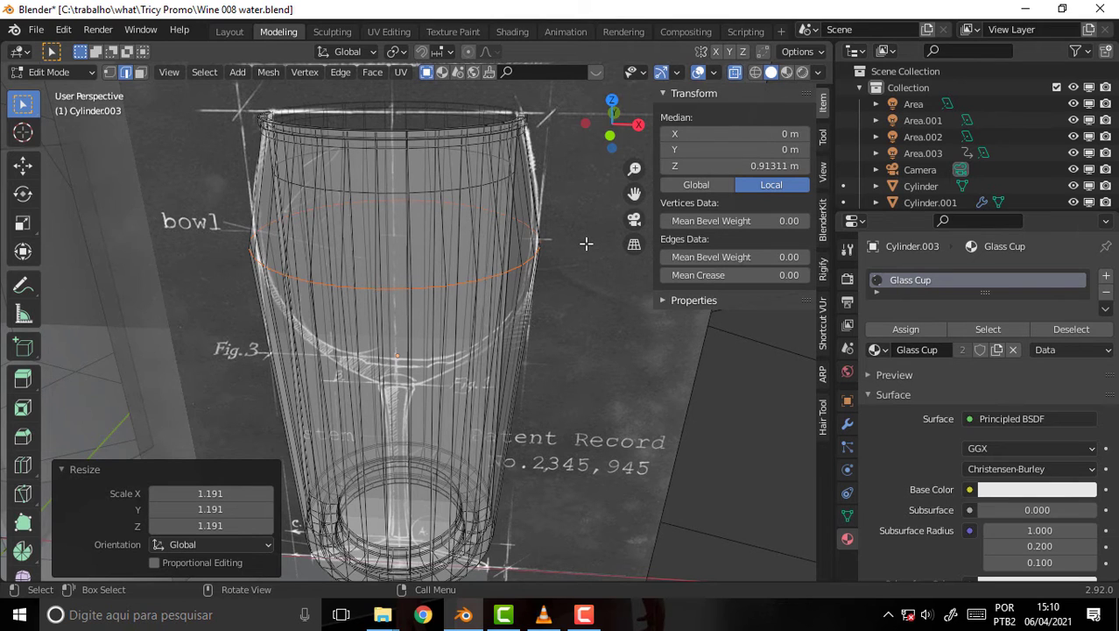
pyautogui.scroll(-1, 586, 241)
pyautogui.scroll(2, 587, 232)
# Step: Skip the VLC wine glass tutorial ahead to the stem section at 02:06
pyautogui.moveTo(587, 232)
pyautogui.mouseDown(button='middle')
pyautogui.moveTo(570, 172)
pyautogui.moveTo(596, 133)
pyautogui.moveTo(600, 208)
pyautogui.moveTo(587, 230)
pyautogui.moveTo(589, 213)
pyautogui.moveTo(560, 174)
pyautogui.mouseUp(button='middle')
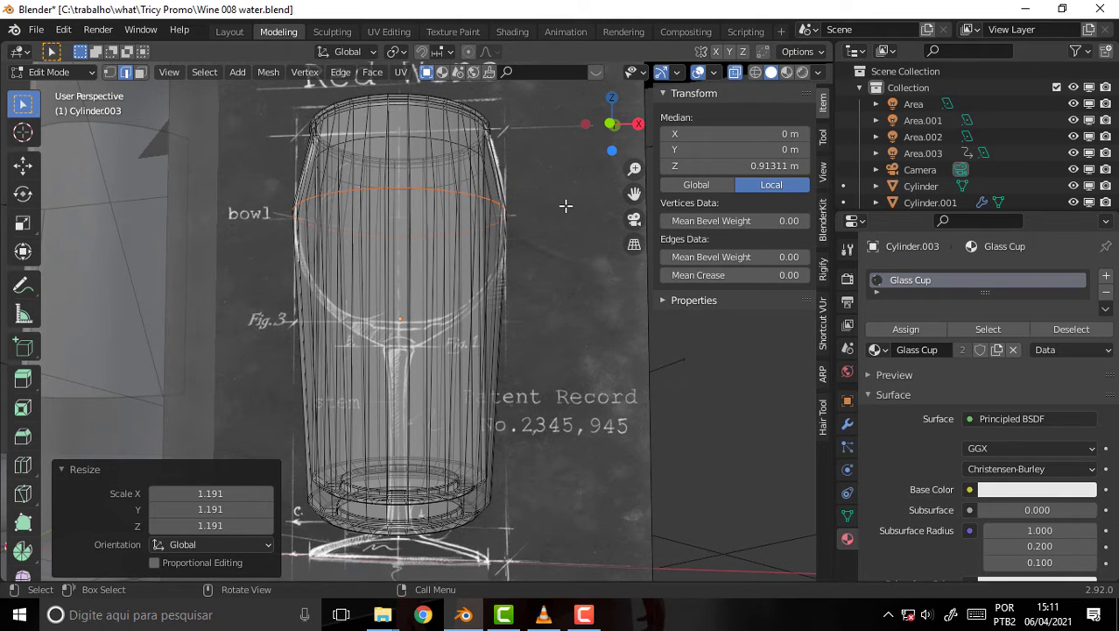
pyautogui.moveTo(579, 173); pyautogui.dragTo(580, 220, button='middle')
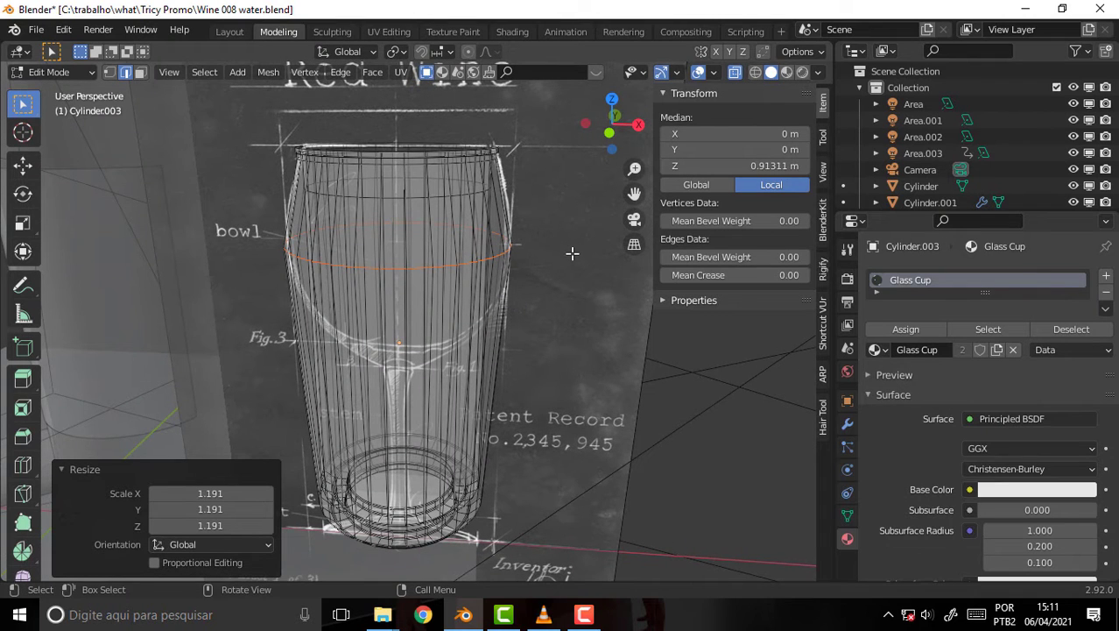
pyautogui.scroll(-1, 574, 255)
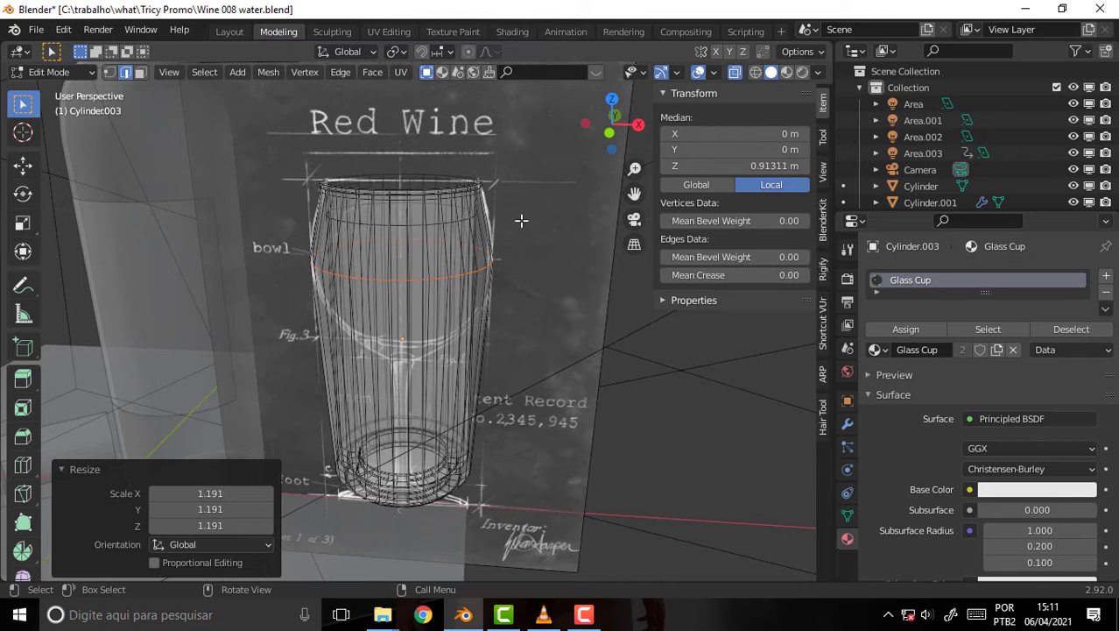
pyautogui.click(541, 613)
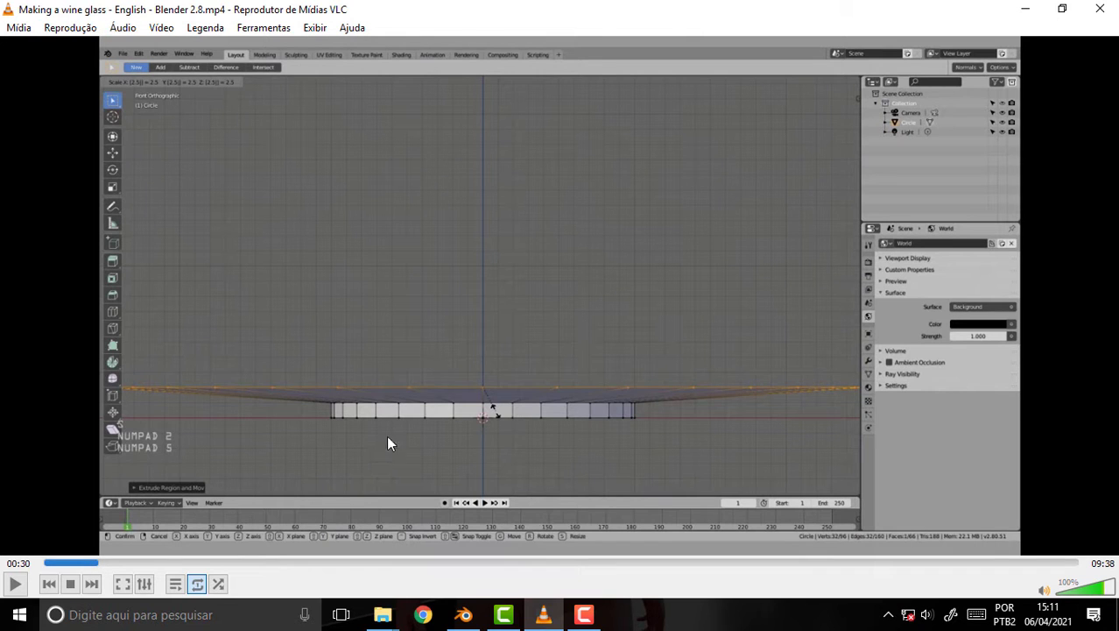
pyautogui.moveTo(94, 562)
pyautogui.mouseDown()
pyautogui.moveTo(244, 589)
pyautogui.moveTo(42, 564)
pyautogui.moveTo(269, 563)
pyautogui.mouseUp()
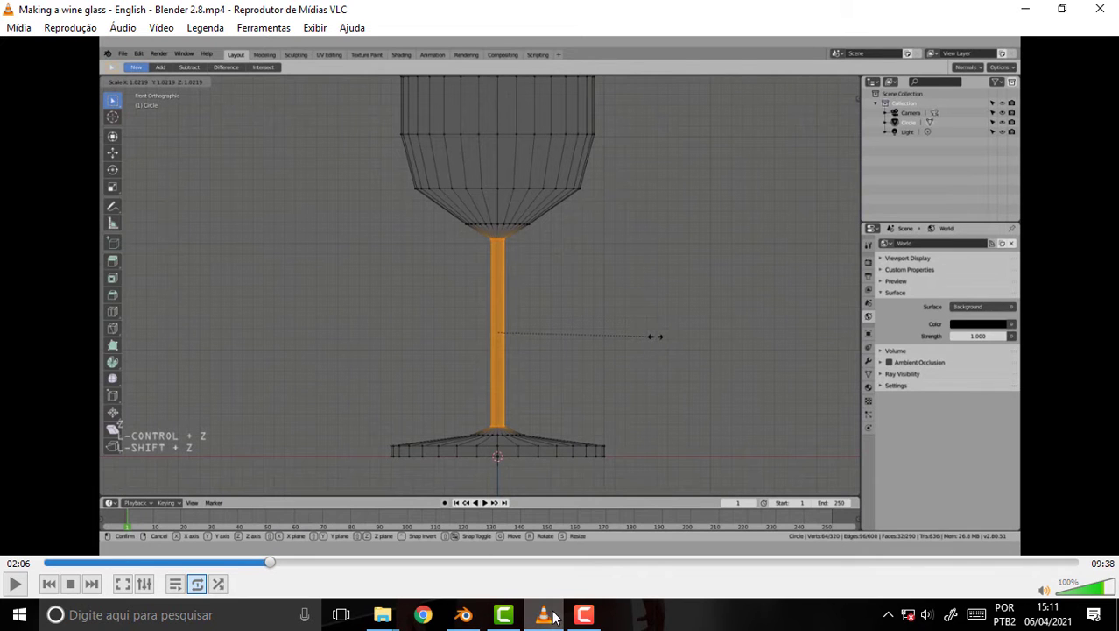
pyautogui.click(463, 614)
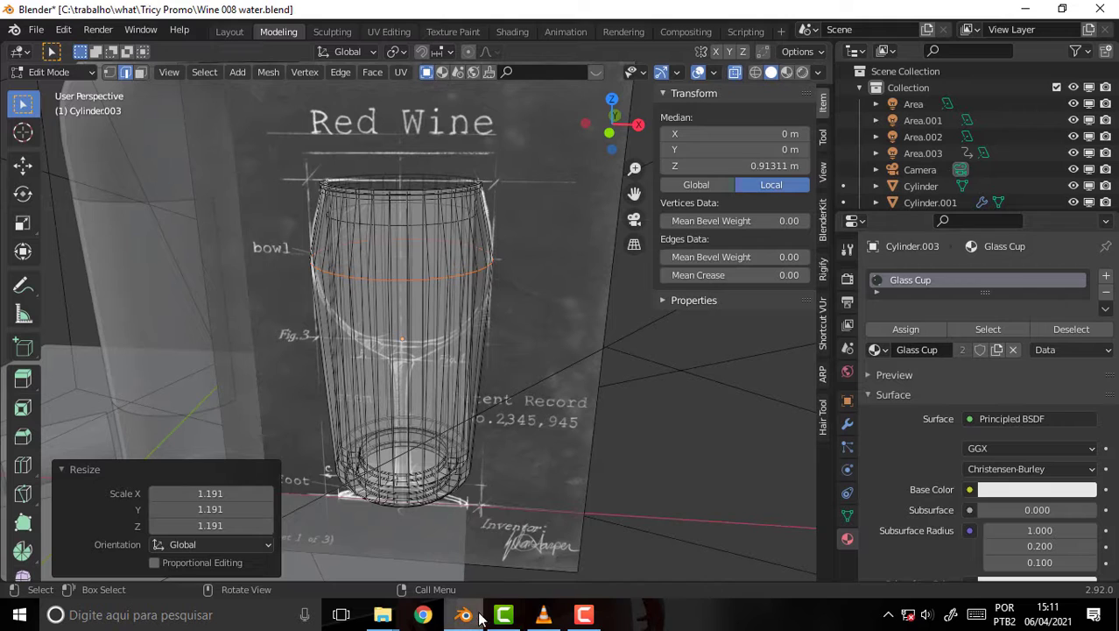
pyautogui.moveTo(482, 236)
pyautogui.mouseDown(button='middle')
pyautogui.moveTo(522, 185)
pyautogui.moveTo(523, 200)
pyautogui.mouseUp(button='middle')
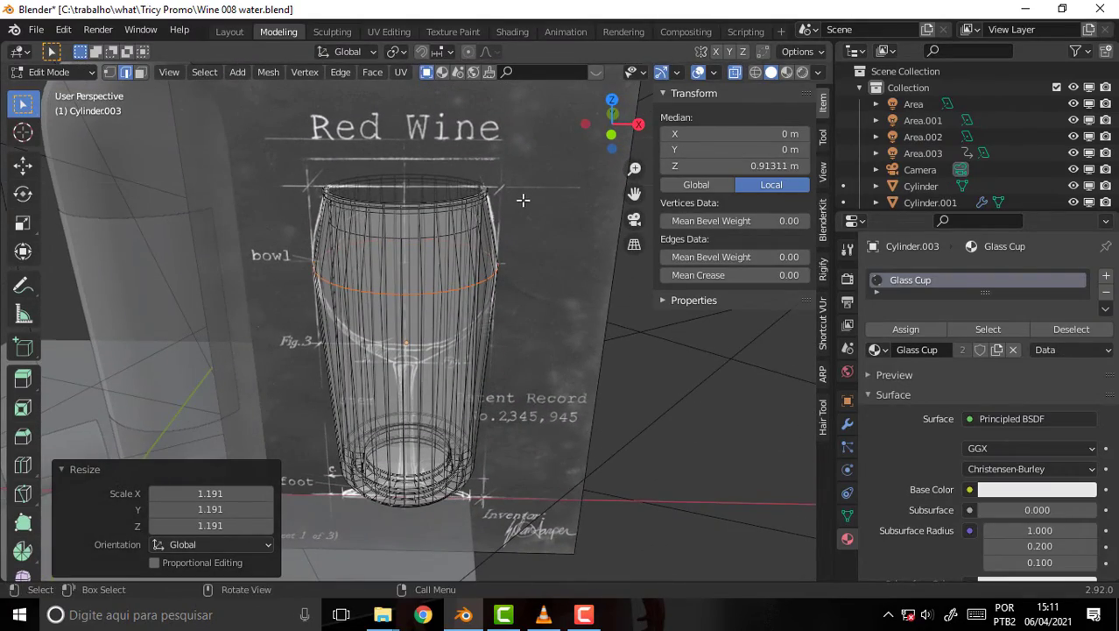
pyautogui.scroll(-3, 433, 219)
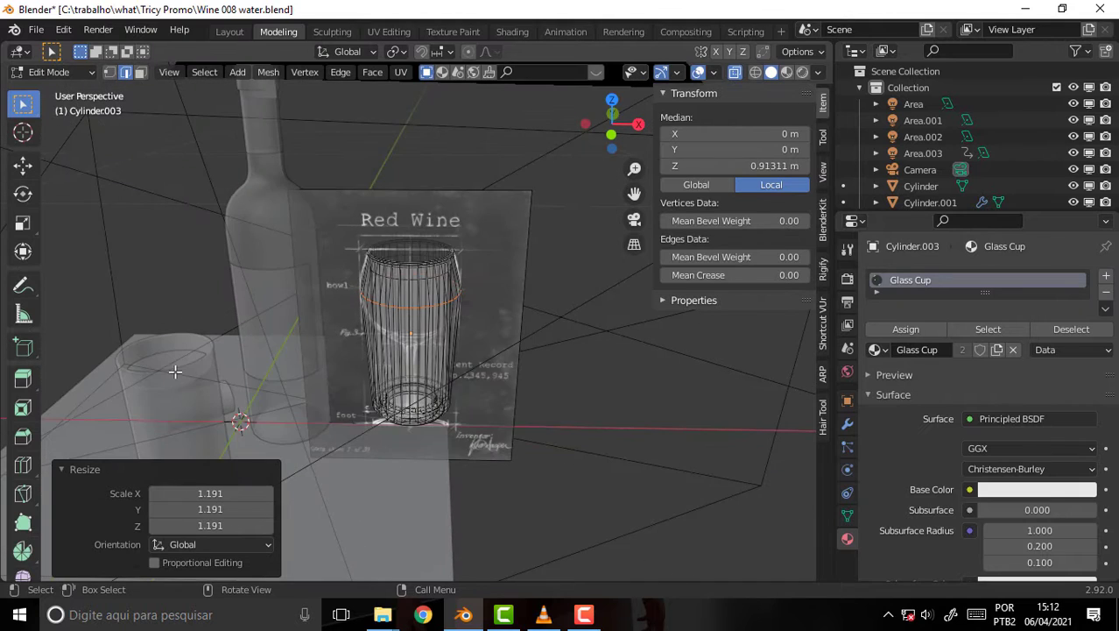
pyautogui.scroll(3, 211, 360)
pyautogui.scroll(2, 206, 353)
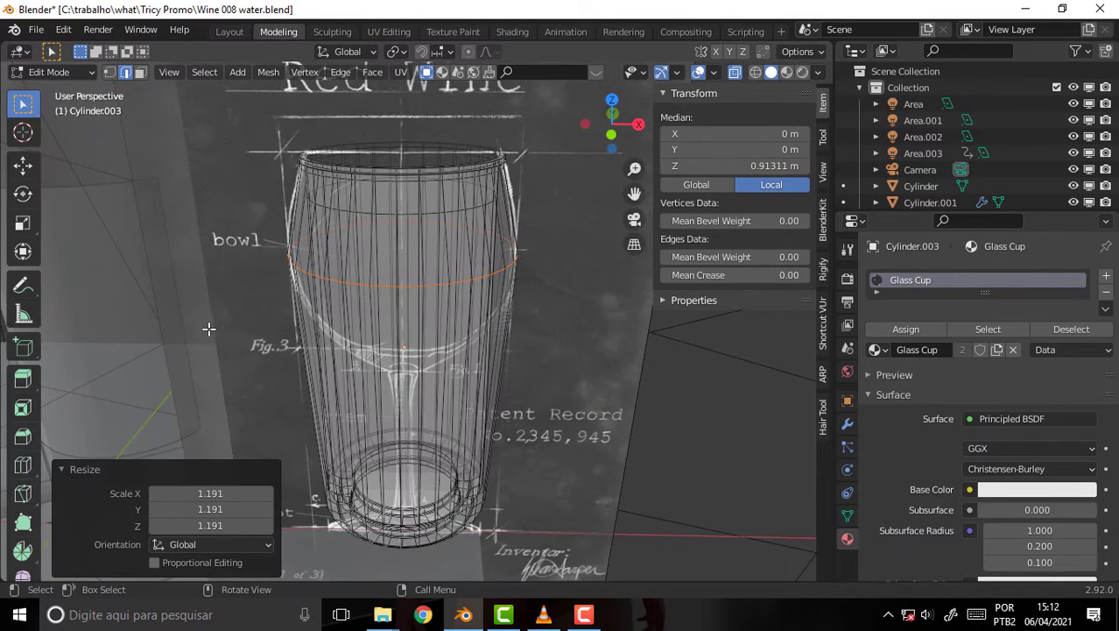
pyautogui.moveTo(634, 193); pyautogui.dragTo(456, 191)
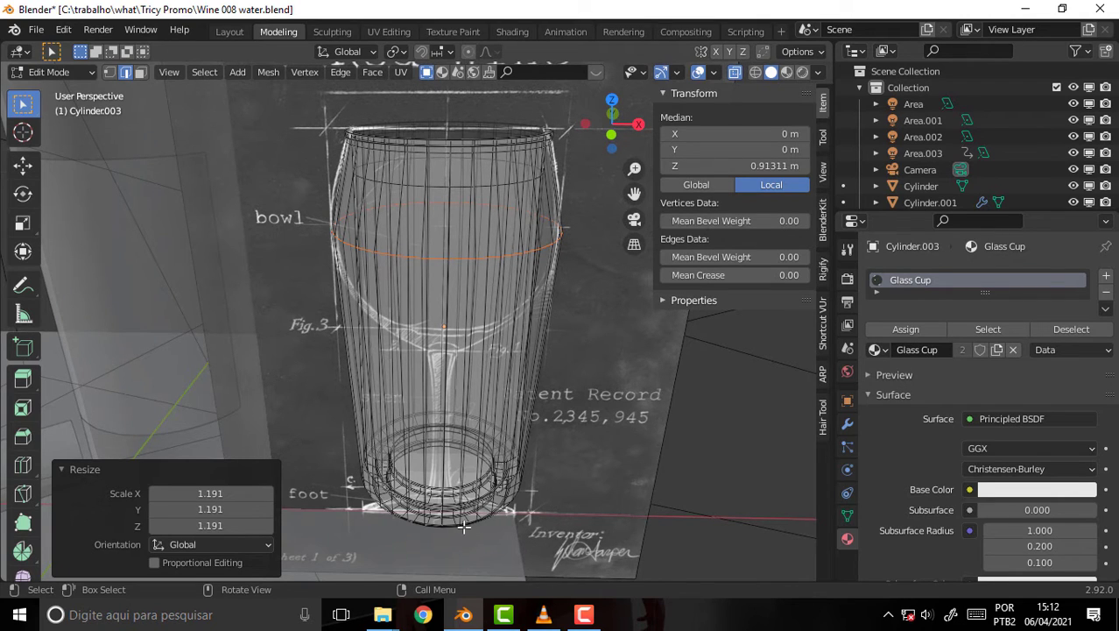
pyautogui.click(544, 616)
pyautogui.click(544, 616)
pyautogui.scroll(1, 598, 284)
pyautogui.scroll(-2, 596, 279)
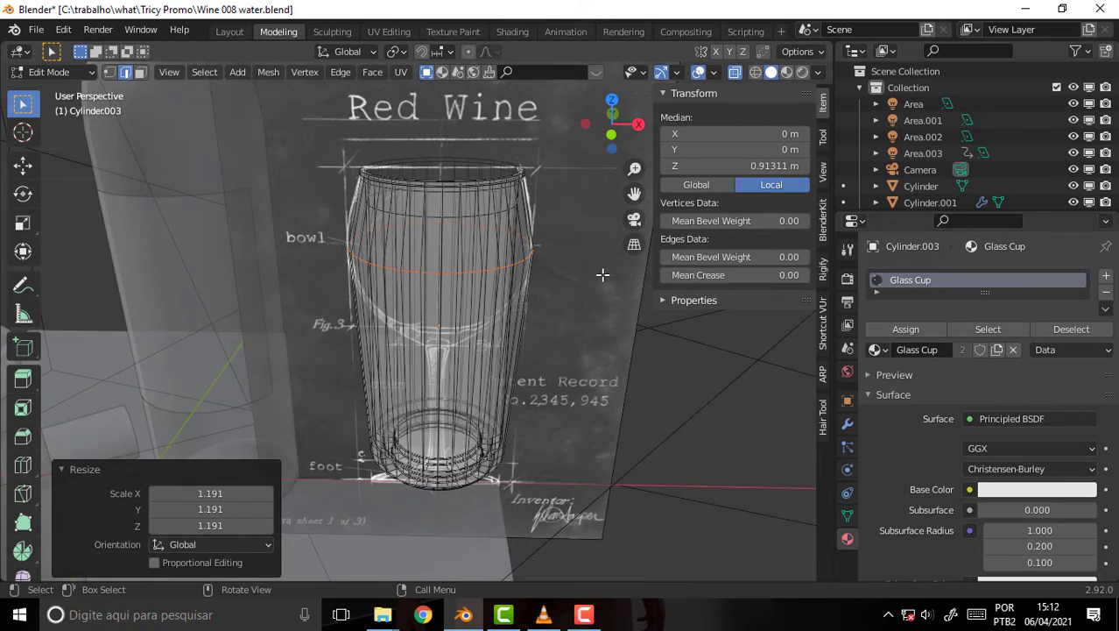
# Step: Orbit beneath the glass and select the edge ring at its narrow base
pyautogui.scroll(3, 588, 260)
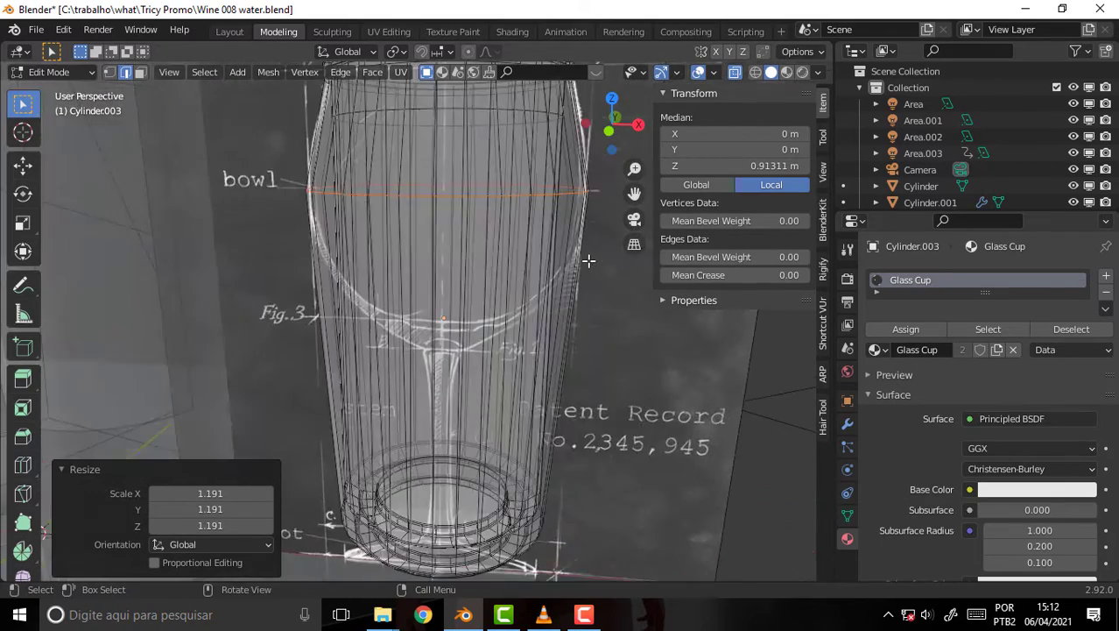
pyautogui.scroll(1, 588, 260)
pyautogui.moveTo(634, 192); pyautogui.dragTo(610, 215)
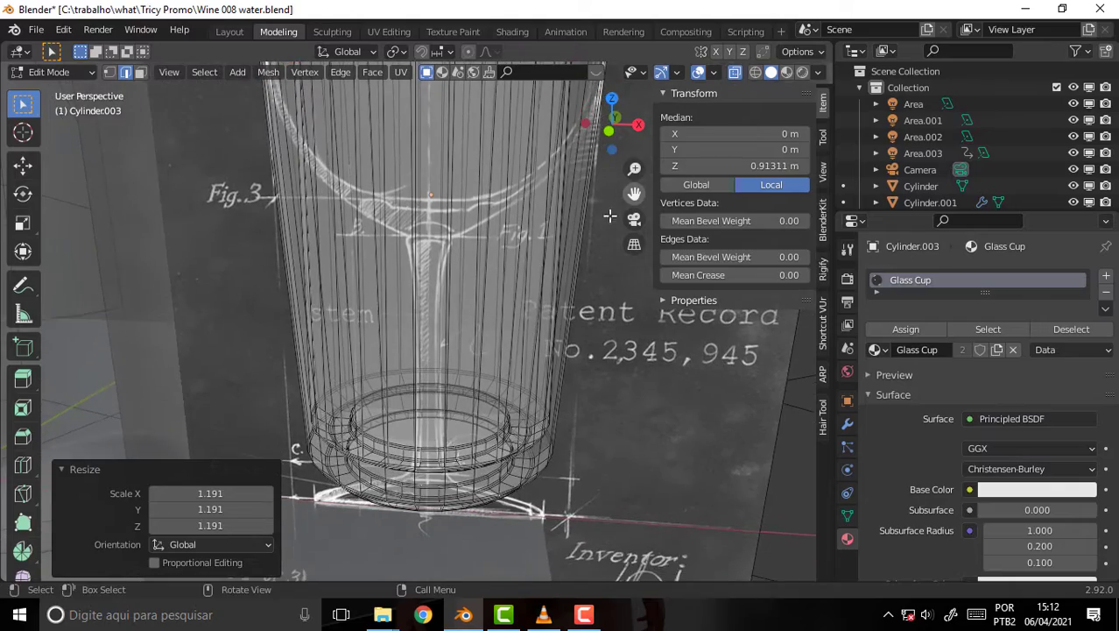
pyautogui.moveTo(525, 296)
pyautogui.mouseDown(button='middle')
pyautogui.moveTo(542, 201)
pyautogui.moveTo(535, 308)
pyautogui.mouseUp(button='middle')
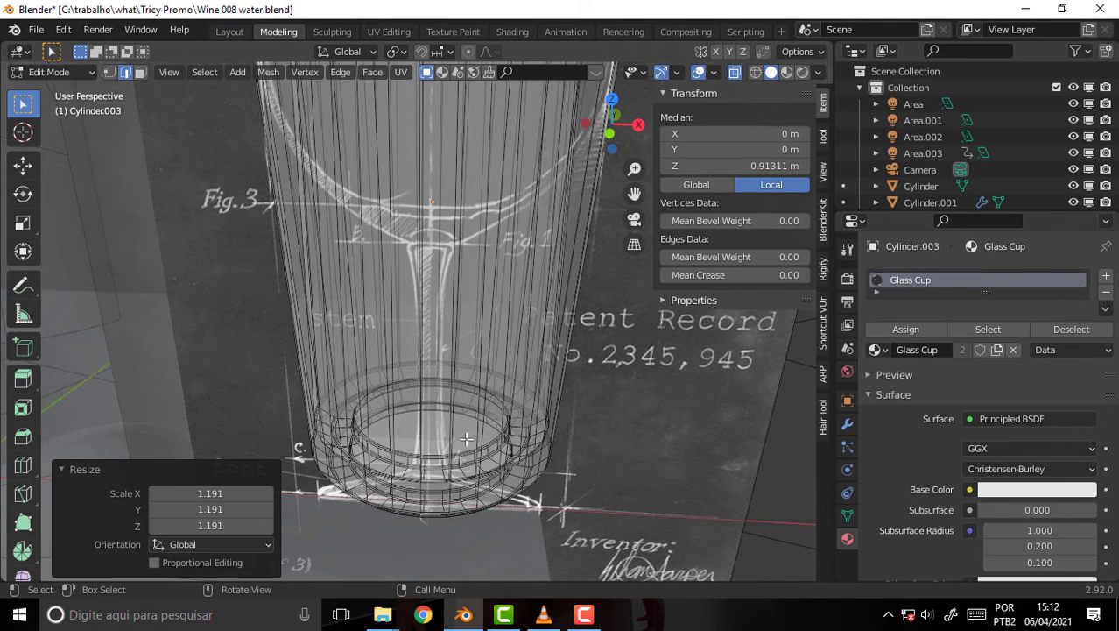
pyautogui.scroll(2, 467, 438)
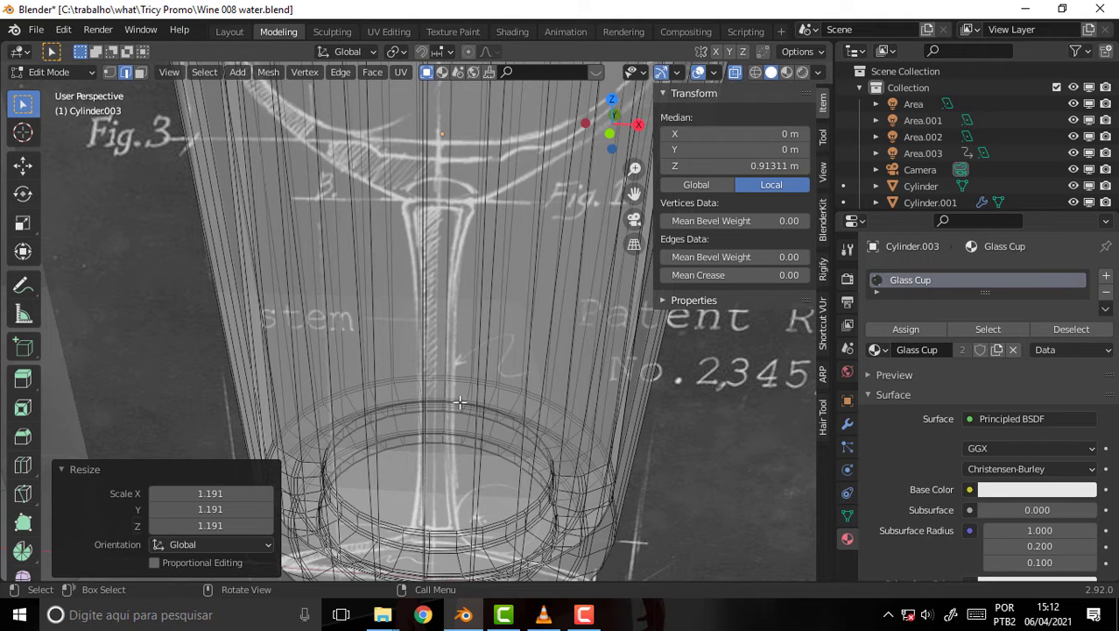
pyautogui.scroll(-2, 502, 386)
pyautogui.scroll(1, 502, 386)
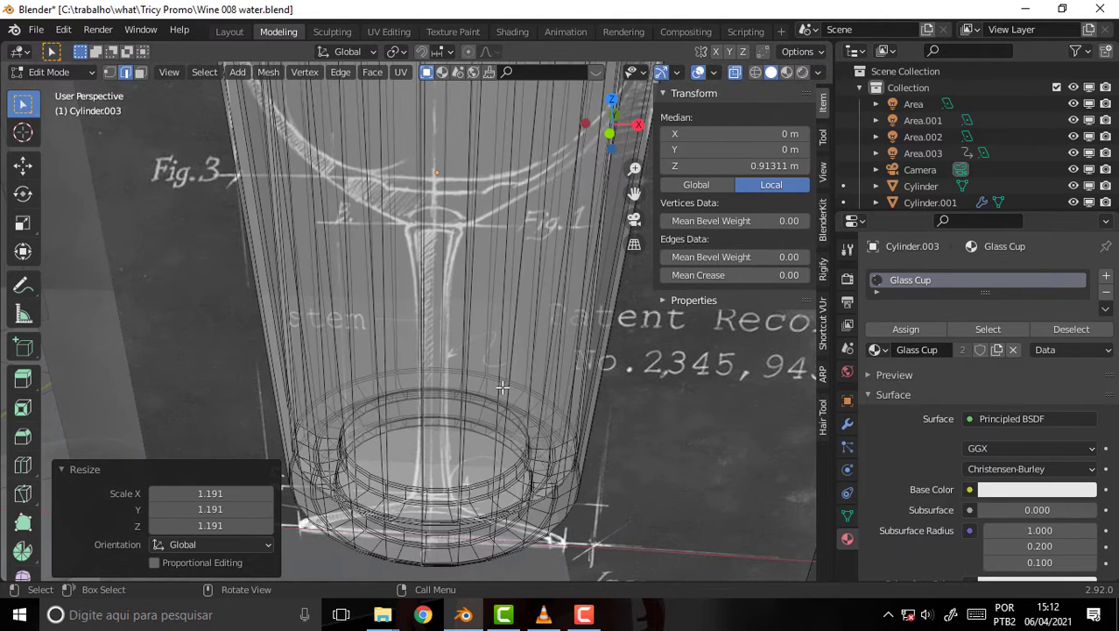
pyautogui.moveTo(516, 405); pyautogui.dragTo(542, 437, button='middle')
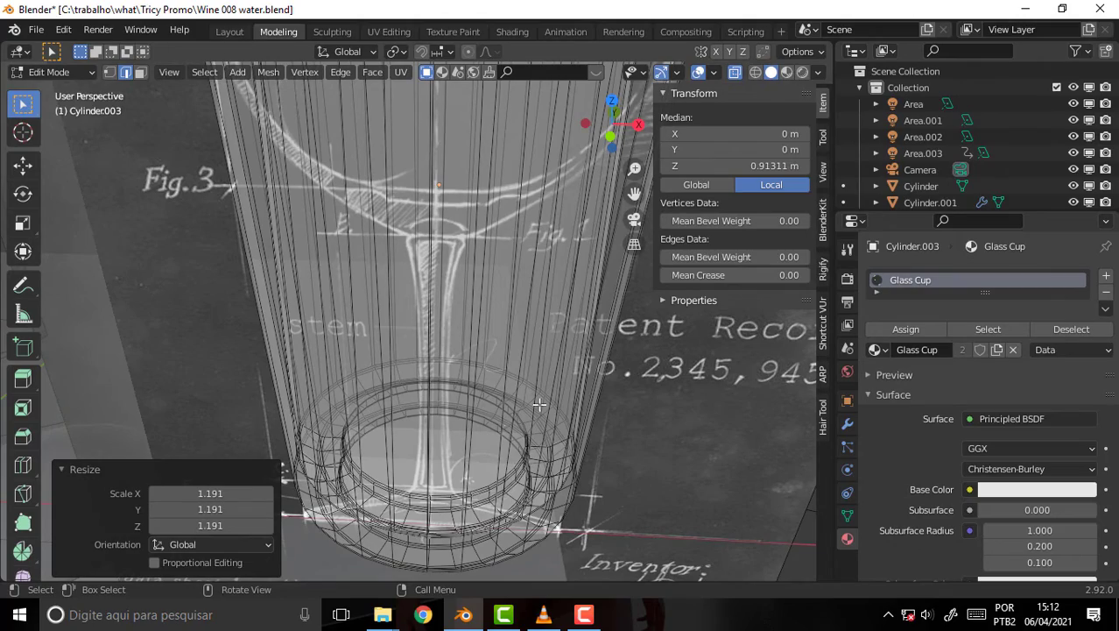
pyautogui.moveTo(502, 411); pyautogui.dragTo(526, 506, button='middle')
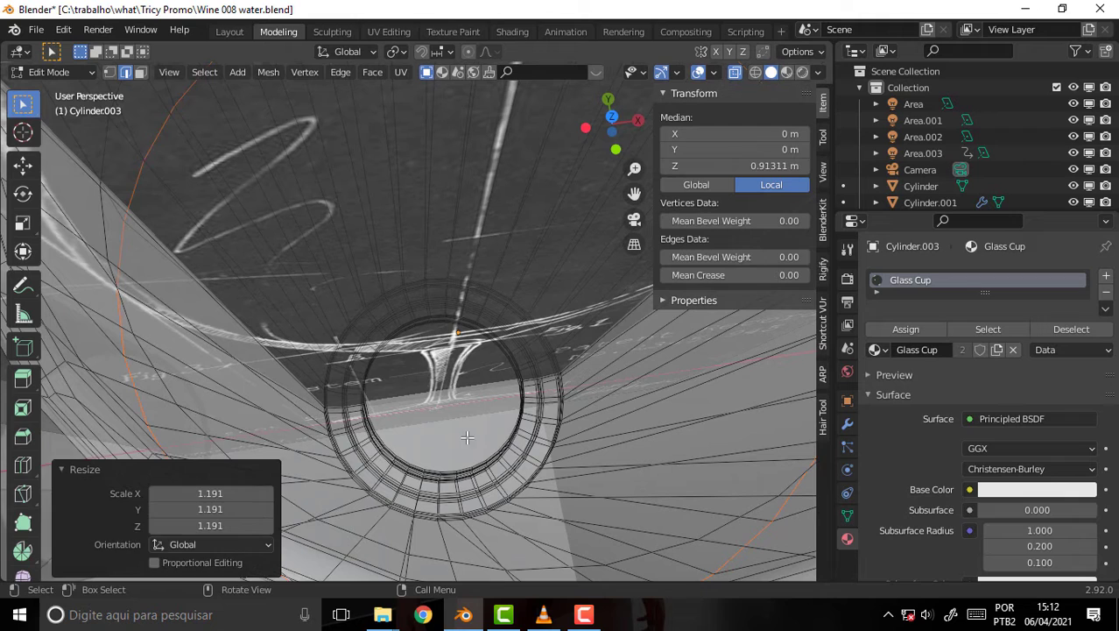
pyautogui.click(465, 435)
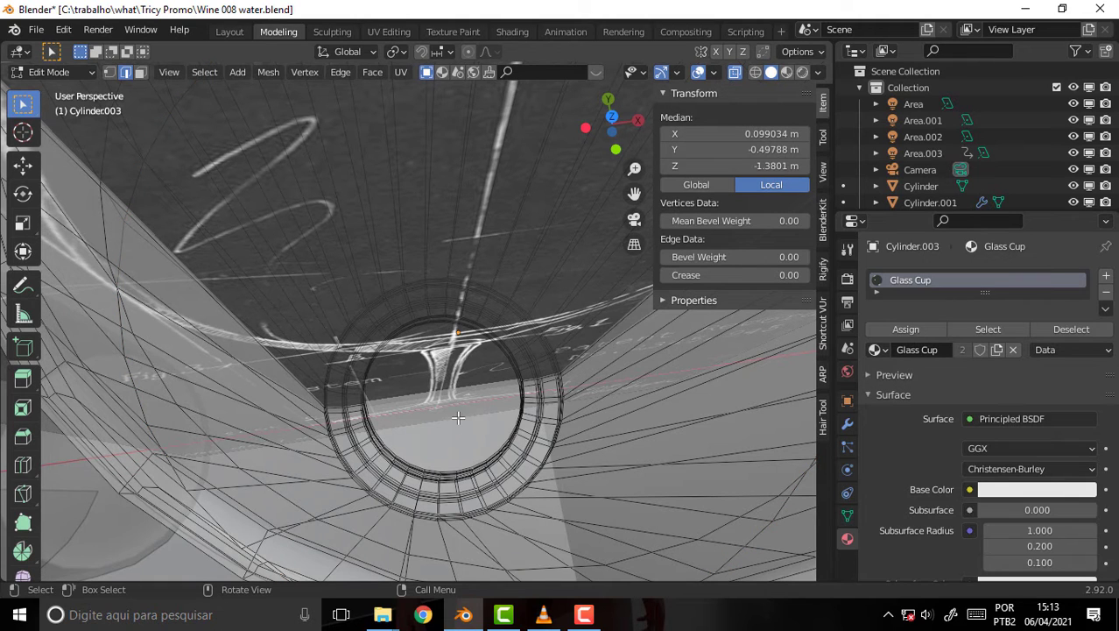
# Step: In Object Mode, frame the blueprint reference image, then reselect the glass Cylinder.003
pyautogui.click(70, 71)
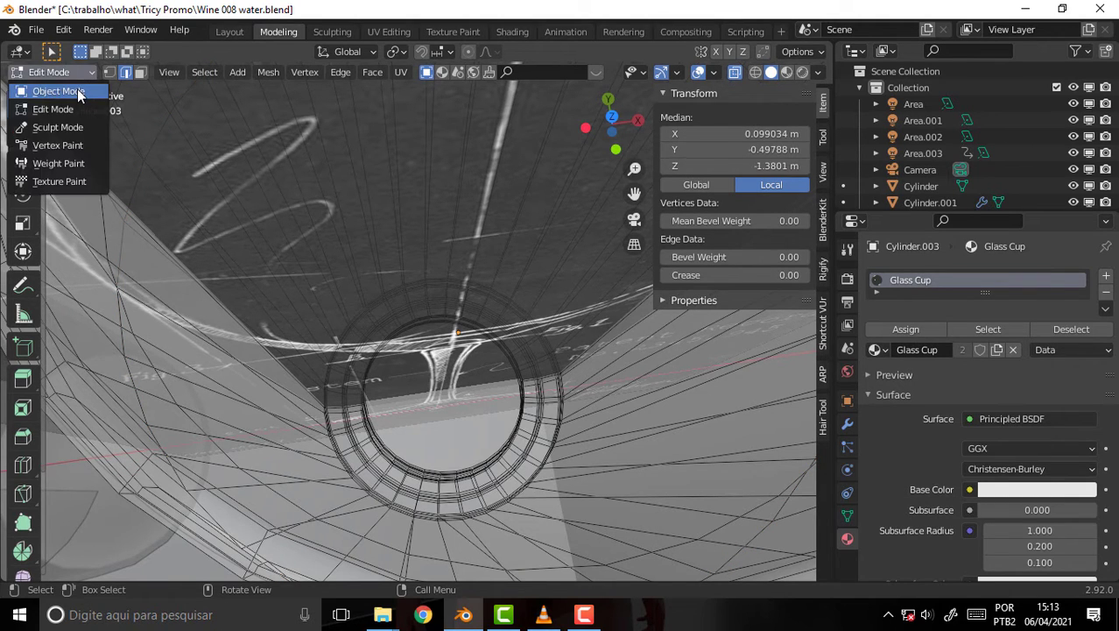
pyautogui.click(75, 89)
pyautogui.click(487, 427)
pyautogui.click(479, 469)
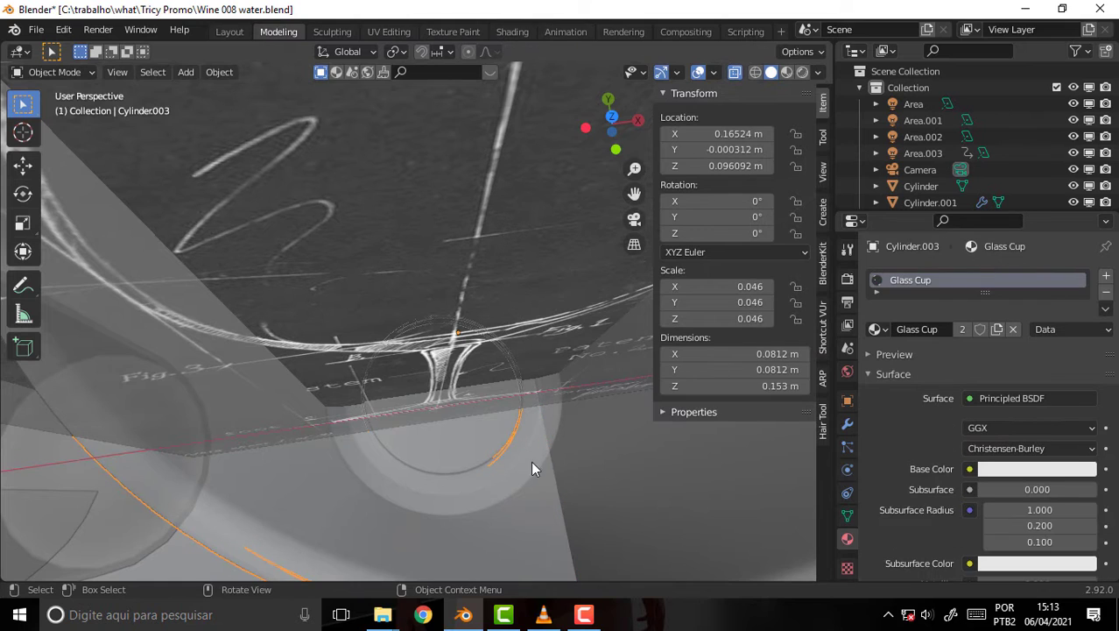
pyautogui.moveTo(574, 427)
pyautogui.mouseDown(button='middle')
pyautogui.moveTo(526, 300)
pyautogui.moveTo(546, 230)
pyautogui.moveTo(549, 255)
pyautogui.moveTo(498, 352)
pyautogui.mouseUp(button='middle')
pyautogui.click(497, 352)
pyautogui.press('KP_Decimal')
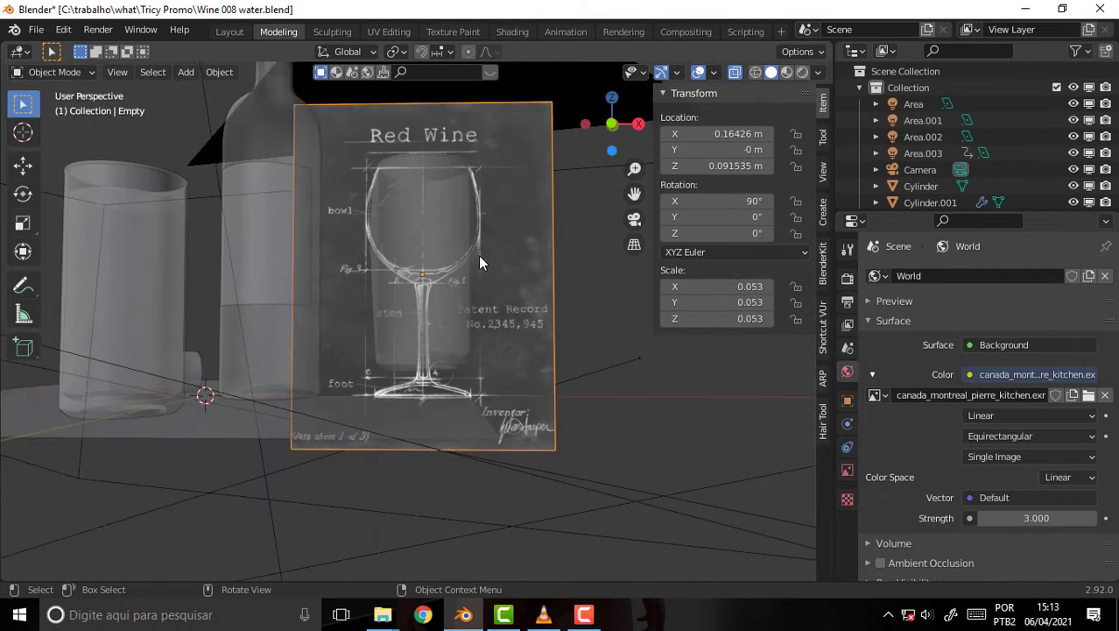
pyautogui.click(487, 273)
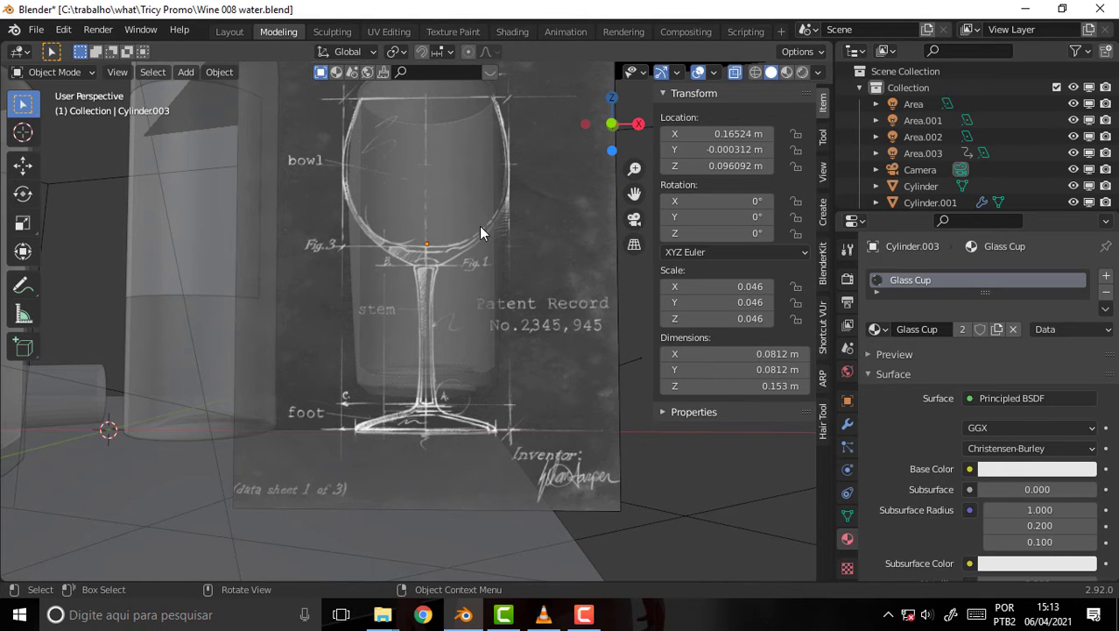
# Step: Turn X-ray off so surfaces show solid, and return the glass to Edit Mode
pyautogui.moveTo(479, 232); pyautogui.dragTo(462, 375, button='middle')
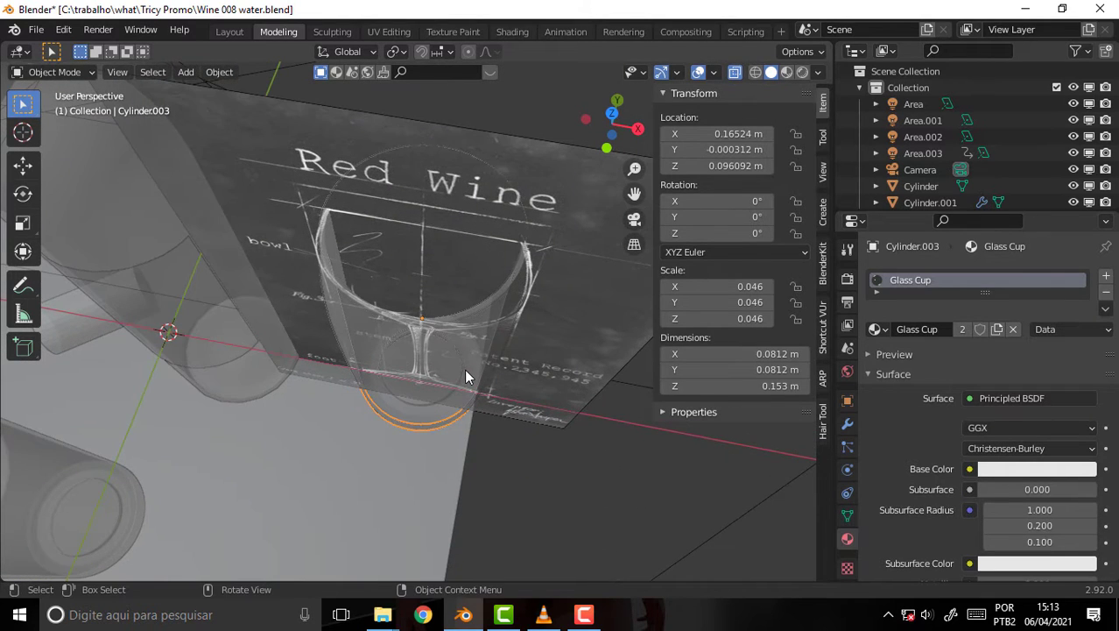
pyautogui.click(734, 73)
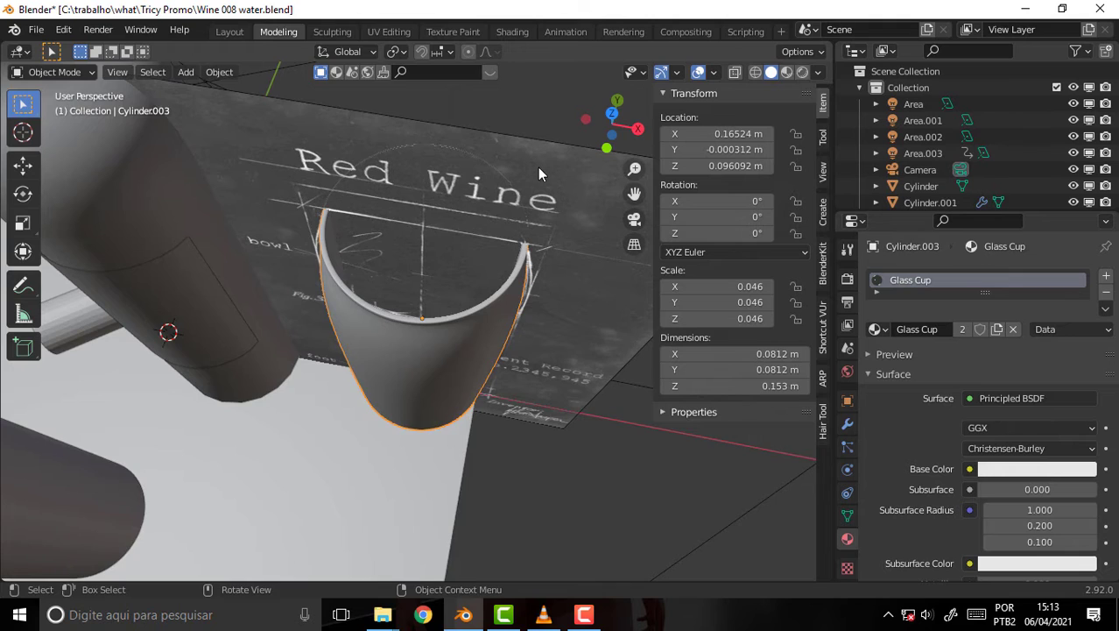
pyautogui.moveTo(537, 167)
pyautogui.mouseDown(button='middle')
pyautogui.moveTo(547, 229)
pyautogui.moveTo(545, 210)
pyautogui.mouseUp(button='middle')
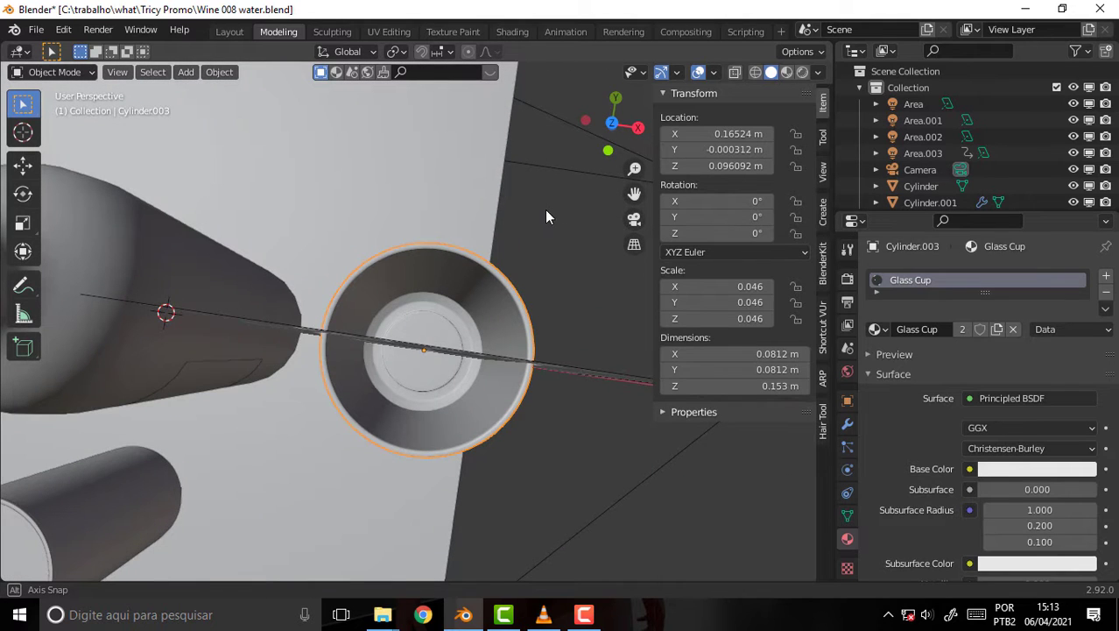
pyautogui.click(62, 71)
pyautogui.click(64, 109)
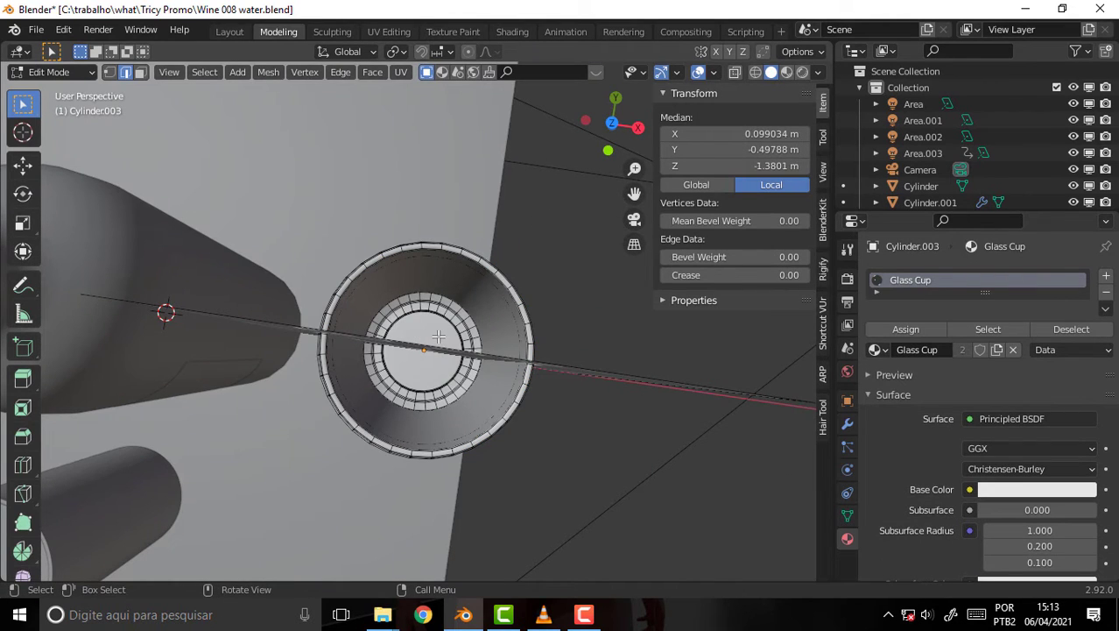
# Step: In face select, inset the cup's bottom centre face by 0.4089 m
pyautogui.click(140, 72)
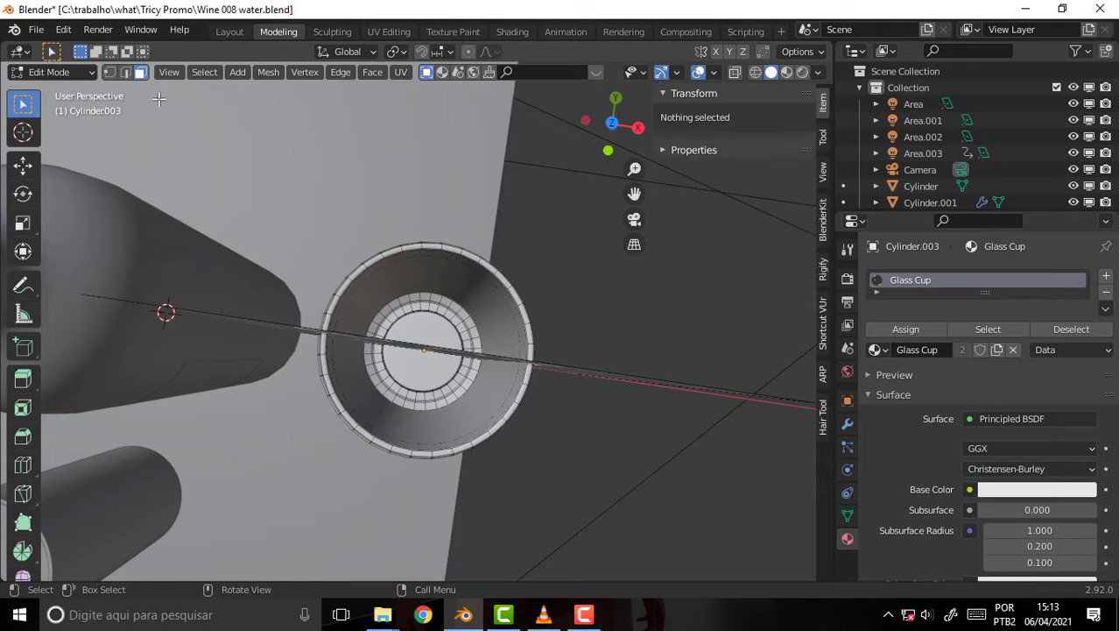
pyautogui.click(427, 342)
pyautogui.scroll(2, 509, 307)
pyautogui.scroll(2, 512, 308)
pyautogui.scroll(-2, 520, 311)
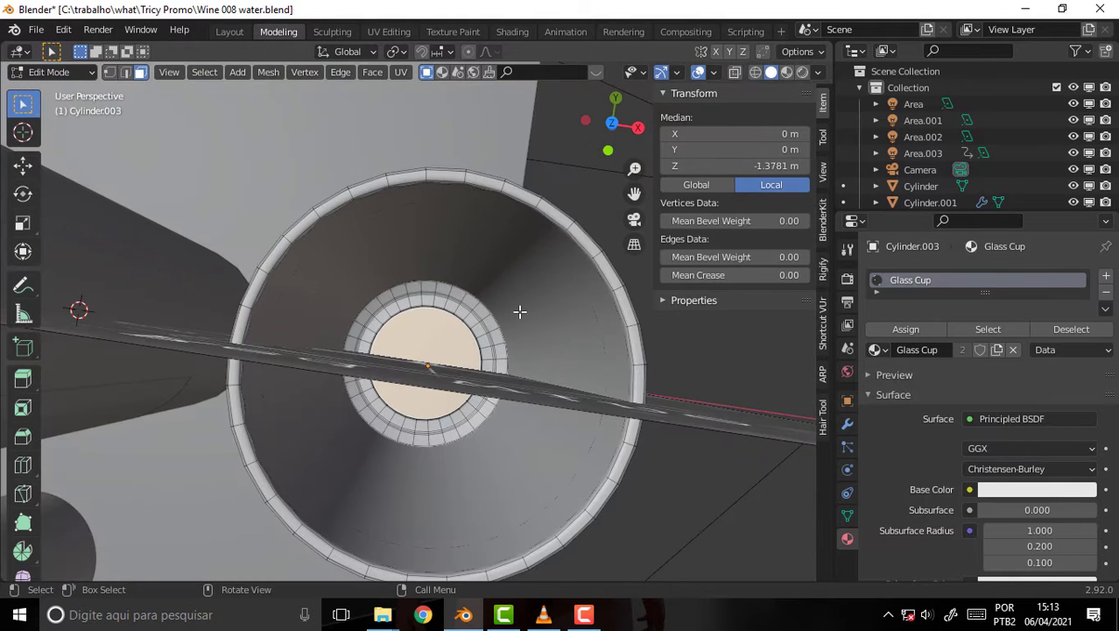
pyautogui.press('i')
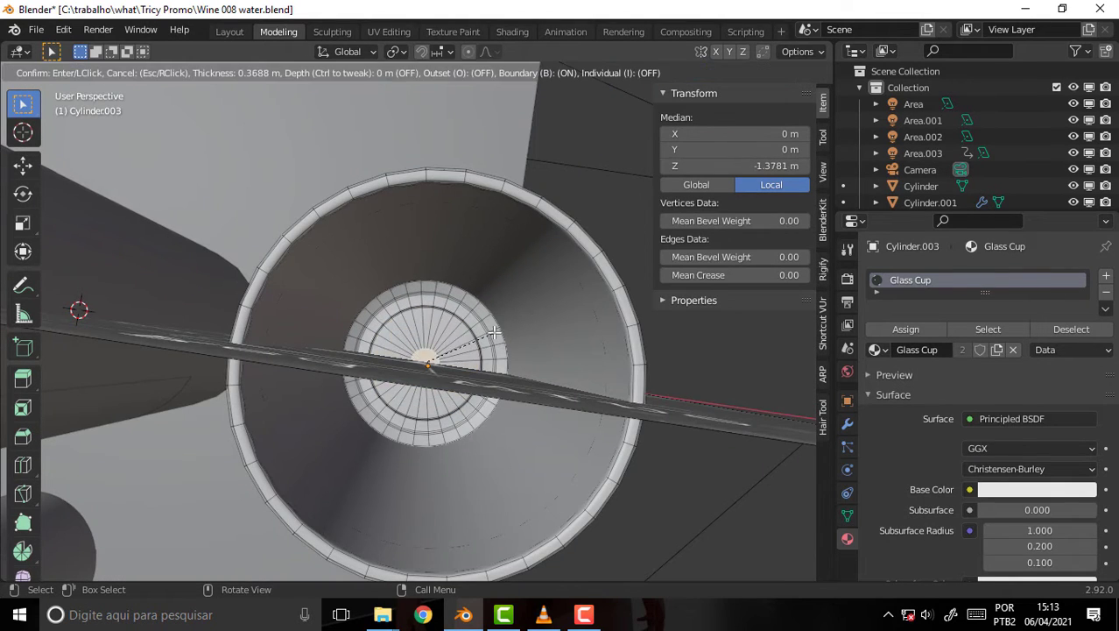
pyautogui.click(489, 335)
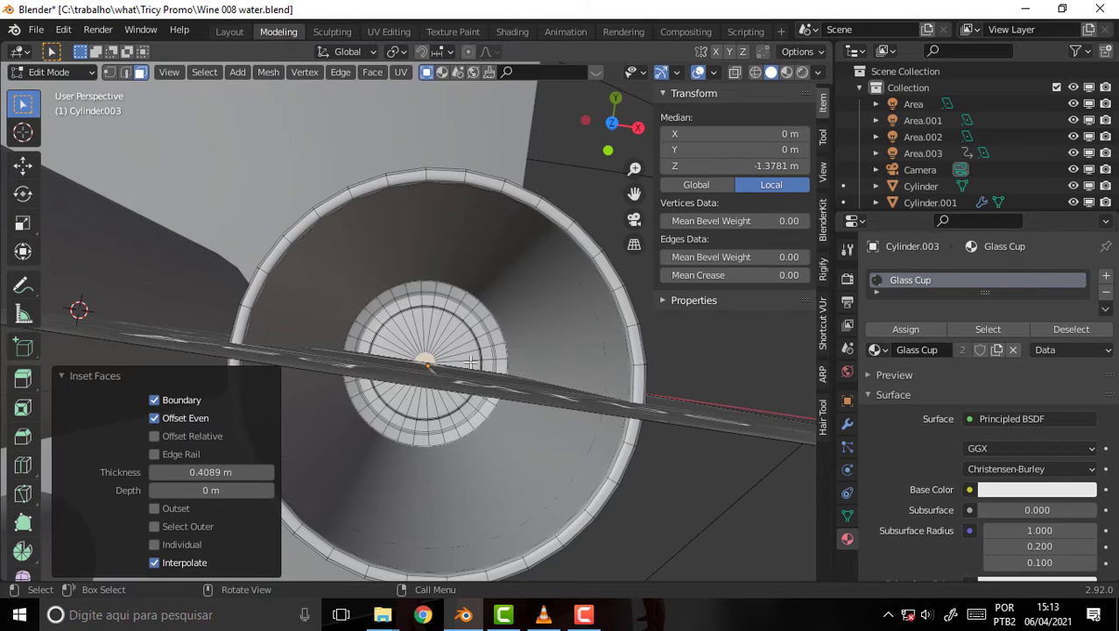
# Step: Orbit around the cup to inspect the inset bottom from several angles
pyautogui.moveTo(489, 336)
pyautogui.mouseDown(button='middle')
pyautogui.moveTo(468, 355)
pyautogui.moveTo(488, 268)
pyautogui.moveTo(485, 310)
pyautogui.mouseUp(button='middle')
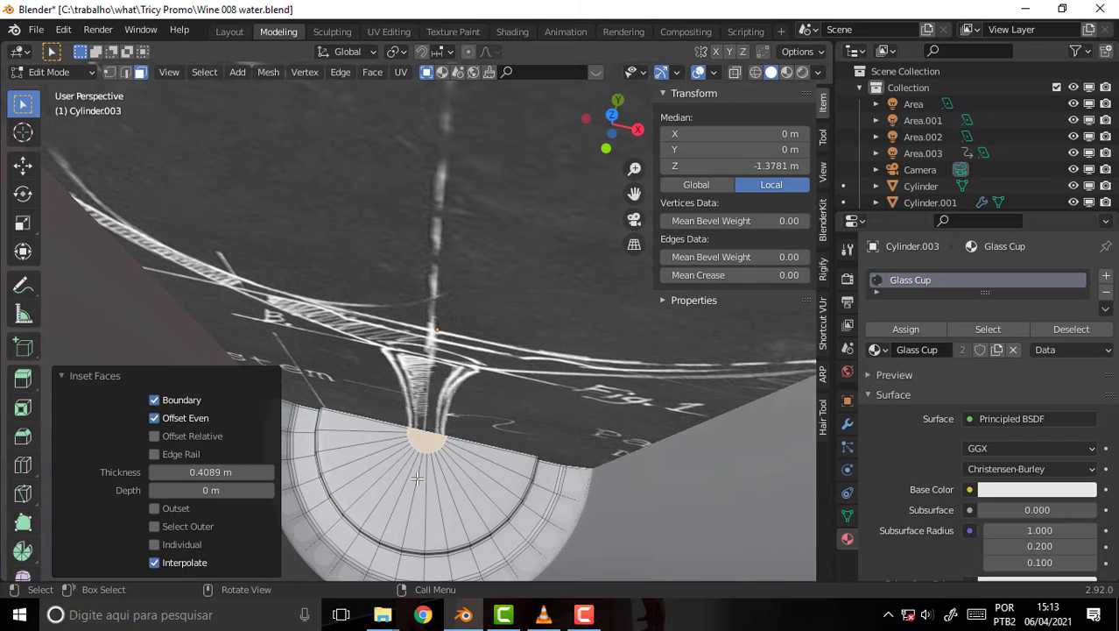
pyautogui.scroll(1, 433, 436)
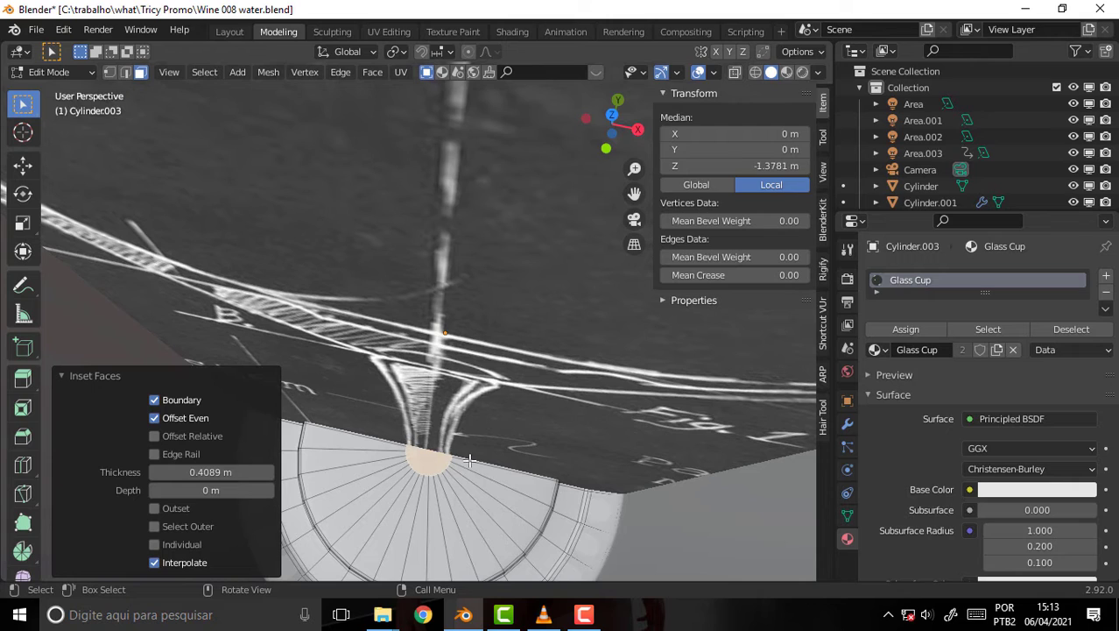
pyautogui.moveTo(469, 452); pyautogui.dragTo(449, 444, button='middle')
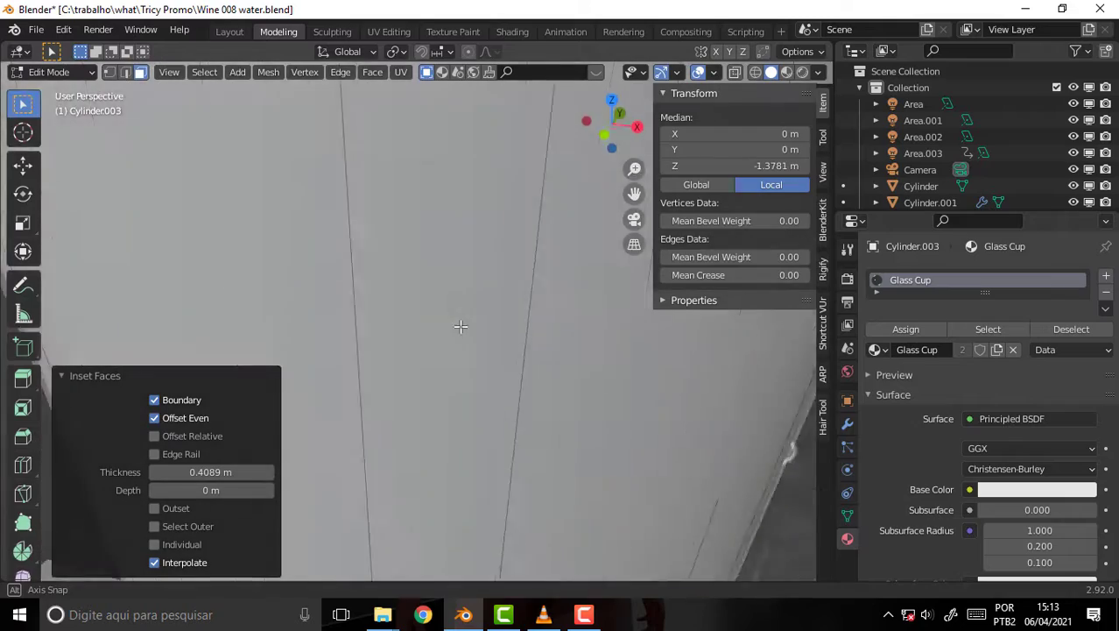
pyautogui.moveTo(449, 444)
pyautogui.mouseDown(button='middle')
pyautogui.moveTo(465, 234)
pyautogui.moveTo(467, 385)
pyautogui.mouseUp(button='middle')
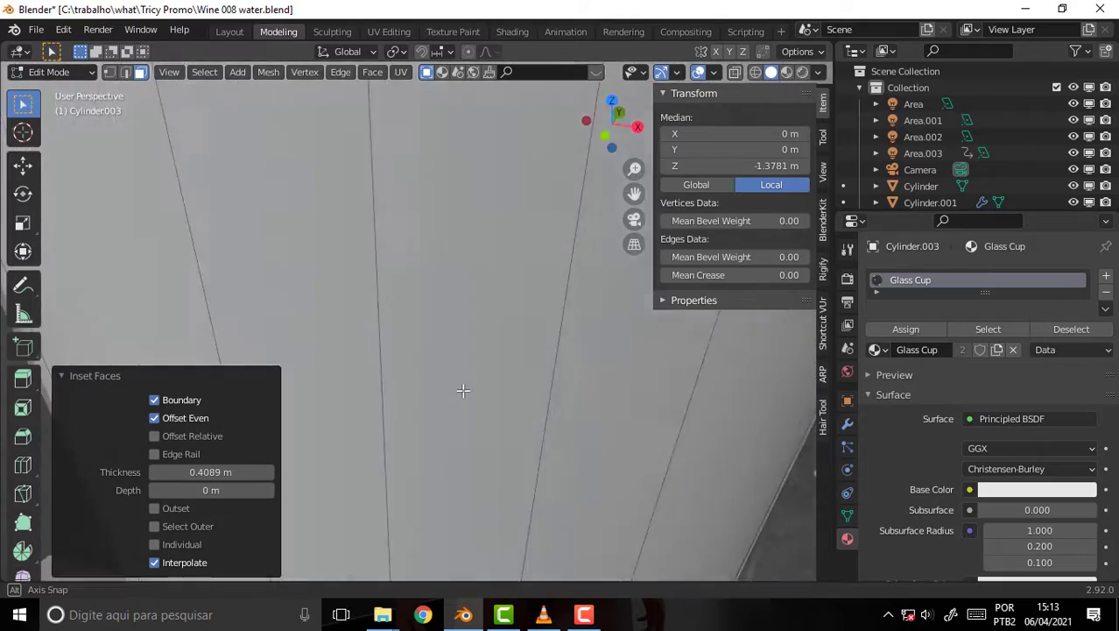
pyautogui.scroll(-4, 467, 385)
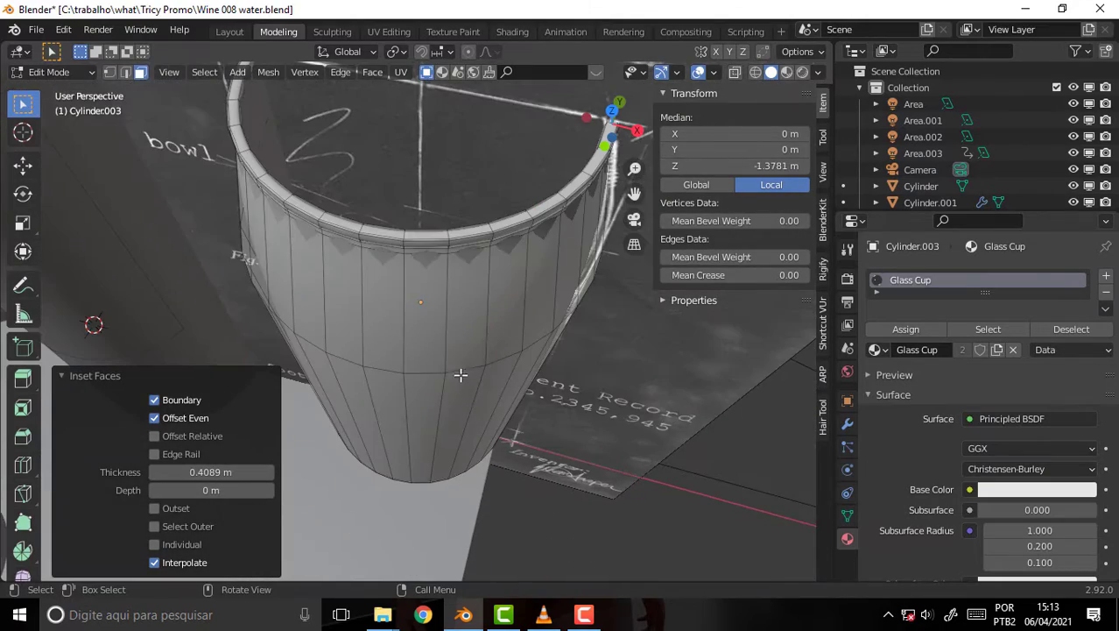
pyautogui.moveTo(511, 316); pyautogui.dragTo(530, 326, button='middle')
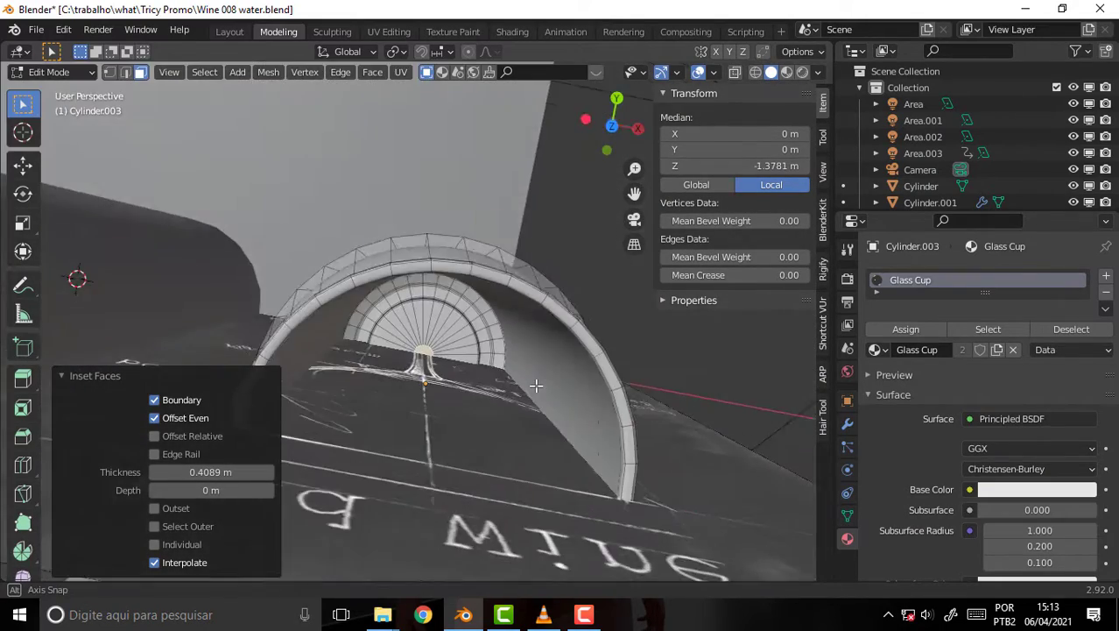
pyautogui.scroll(2, 531, 344)
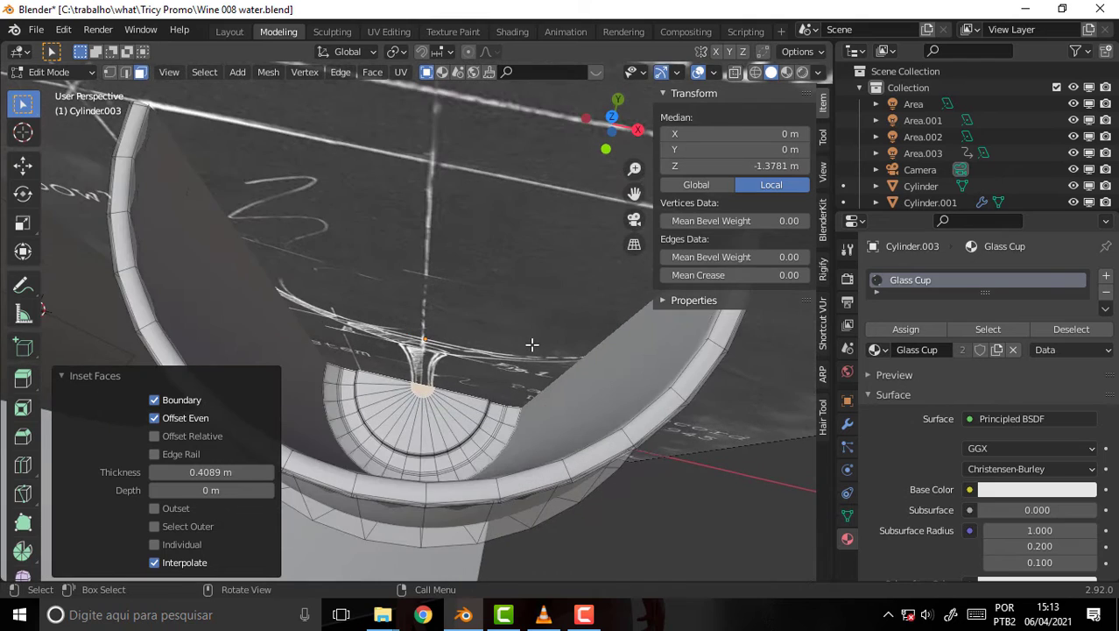
pyautogui.moveTo(531, 344); pyautogui.dragTo(541, 310, button='middle')
pyautogui.moveTo(537, 329)
pyautogui.mouseDown(button='middle')
pyautogui.moveTo(560, 259)
pyautogui.moveTo(544, 233)
pyautogui.mouseUp(button='middle')
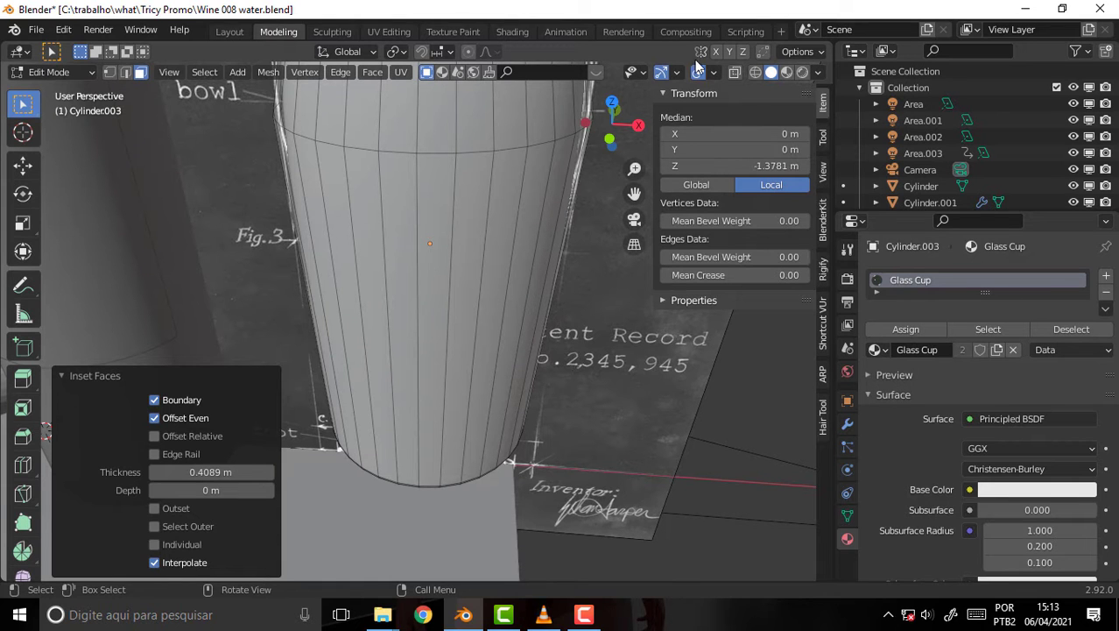
# Step: Enable X-ray and box-select the faces at the cup's bottom
pyautogui.click(734, 72)
pyautogui.moveTo(611, 132); pyautogui.dragTo(617, 130)
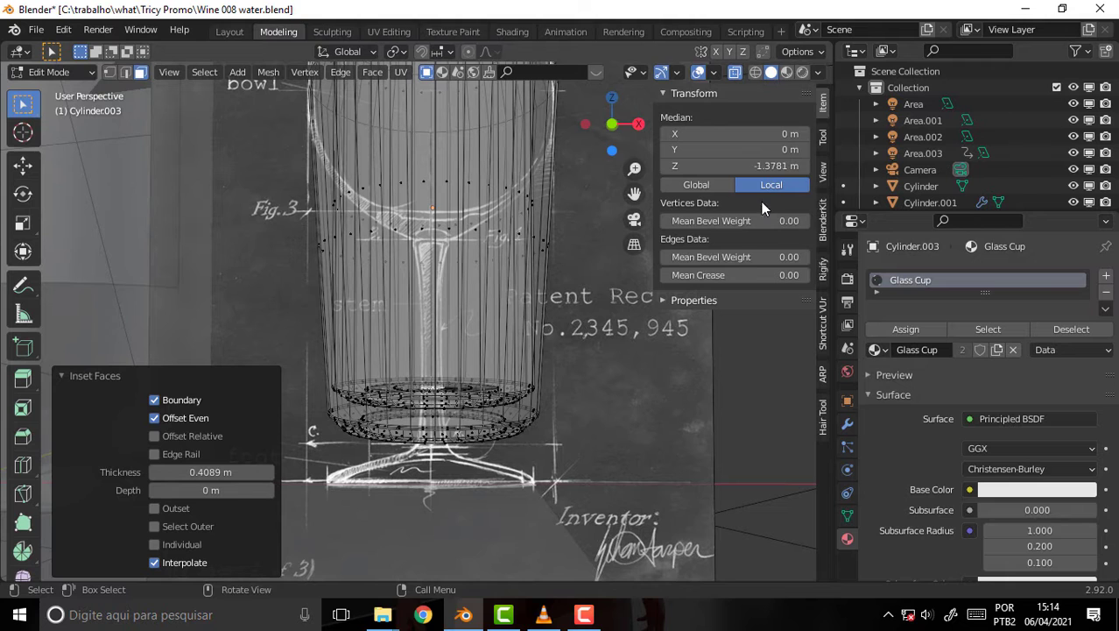
pyautogui.moveTo(291, 349); pyautogui.dragTo(591, 464)
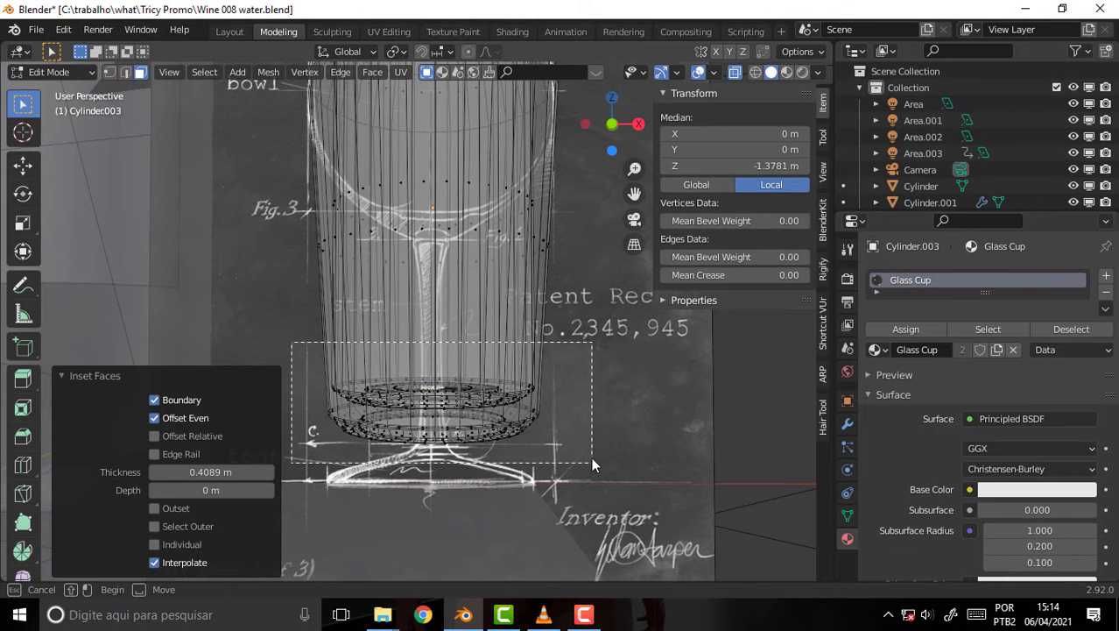
# Step: Grow the bottom selection up the cup's sides and delete those faces, keeping only the rim
pyautogui.moveTo(608, 292); pyautogui.dragTo(592, 300, button='middle')
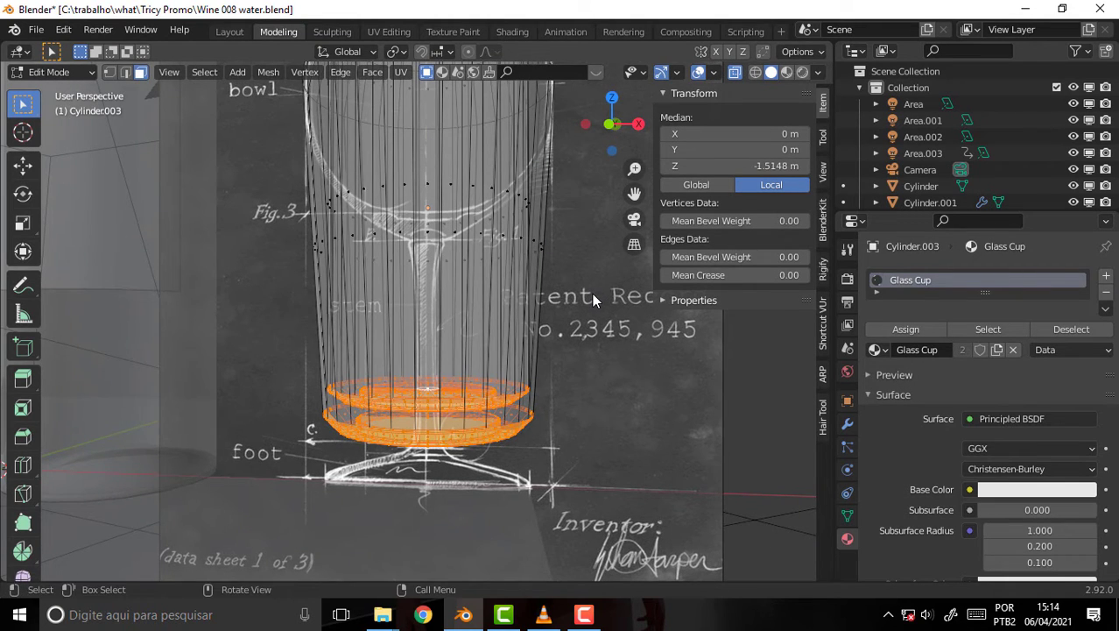
pyautogui.press('ctrl+KP_Add')
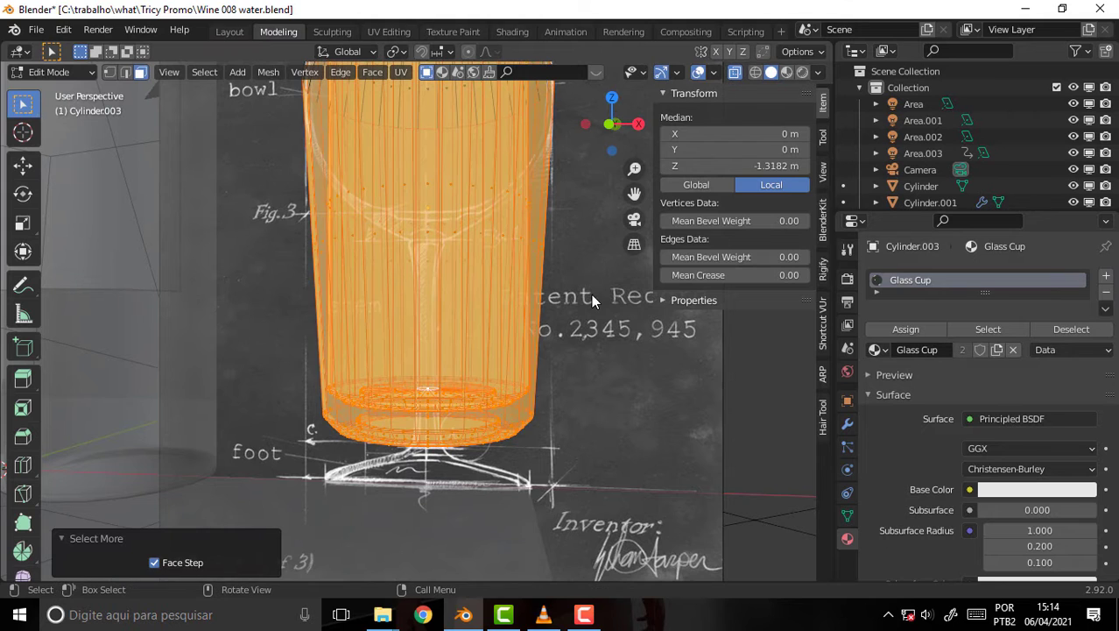
pyautogui.scroll(-1, 600, 225)
pyautogui.moveTo(599, 225)
pyautogui.mouseDown(button='middle')
pyautogui.moveTo(586, 243)
pyautogui.moveTo(592, 287)
pyautogui.mouseUp(button='middle')
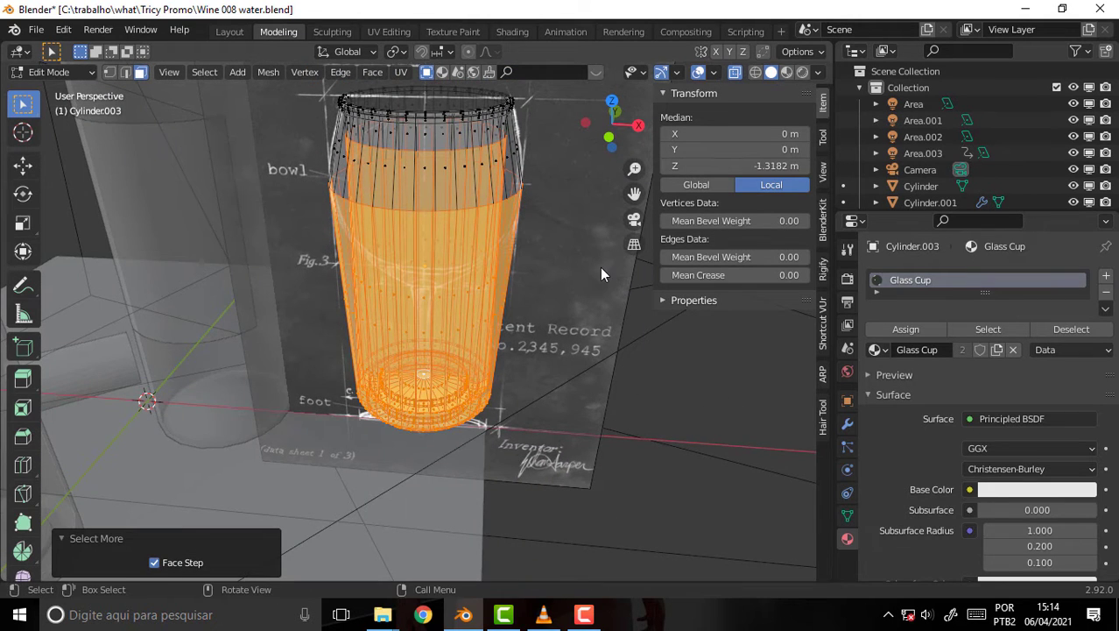
pyautogui.press('x')
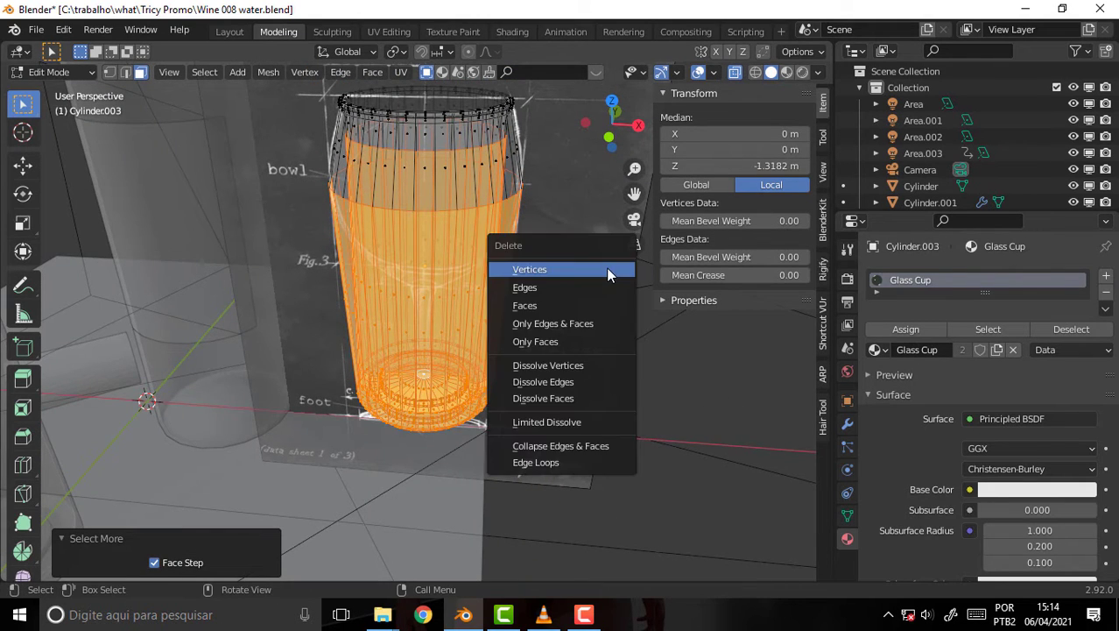
pyautogui.click(574, 298)
pyautogui.moveTo(600, 230); pyautogui.dragTo(629, 190, button='middle')
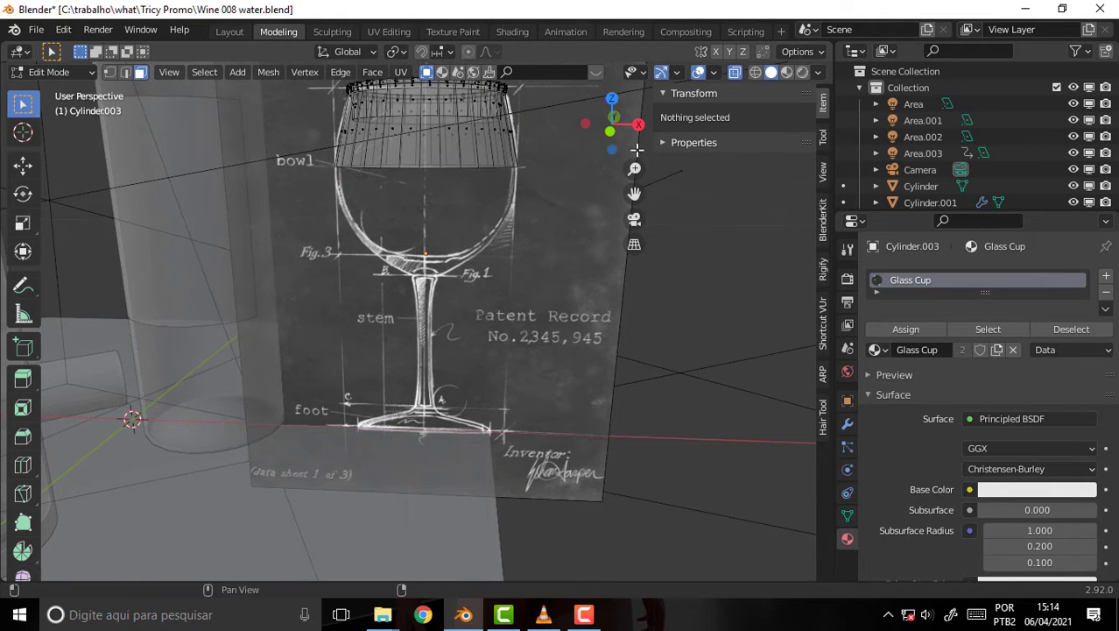
# Step: Zoom onto the rim band, look down into it, and show it with solid shading
pyautogui.moveTo(635, 193); pyautogui.dragTo(634, 342)
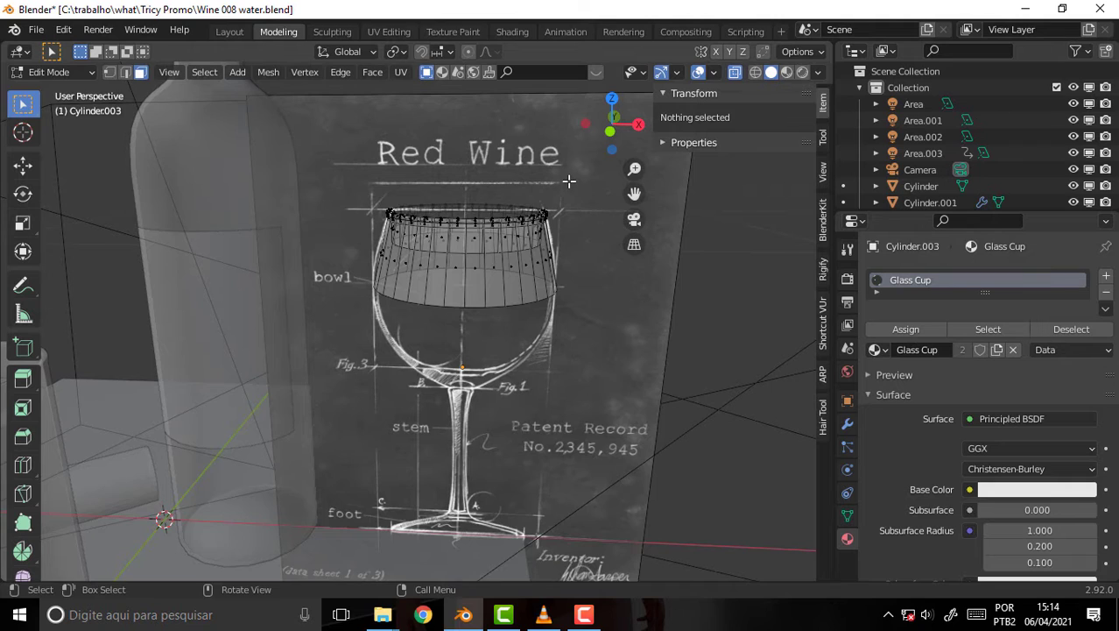
pyautogui.scroll(2, 566, 178)
pyautogui.moveTo(634, 192); pyautogui.dragTo(574, 192)
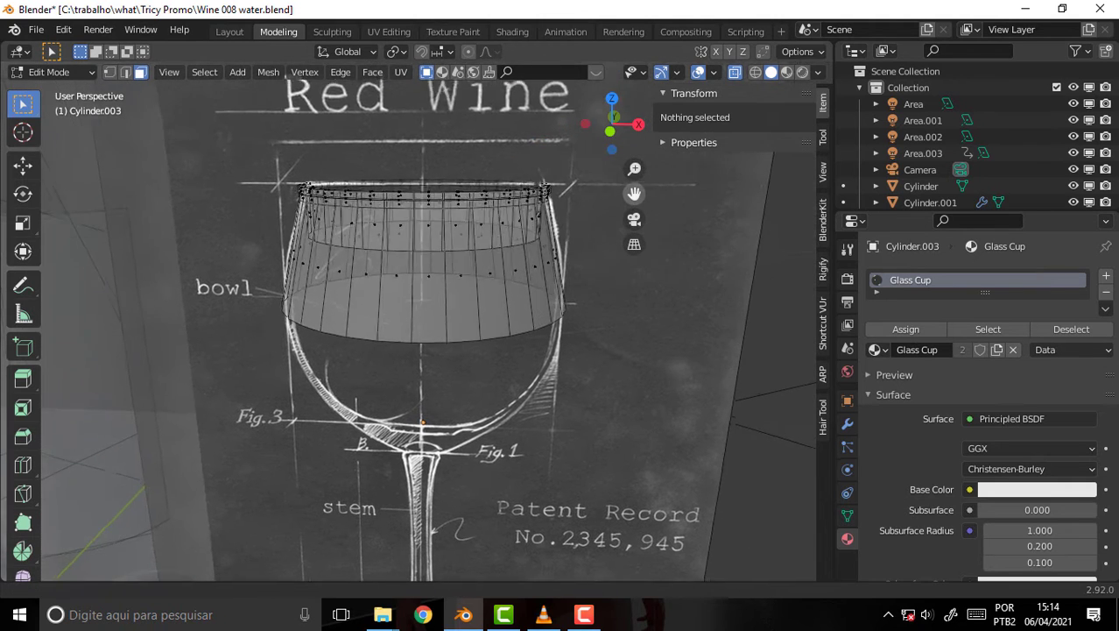
pyautogui.scroll(4, 560, 180)
pyautogui.scroll(-2, 556, 180)
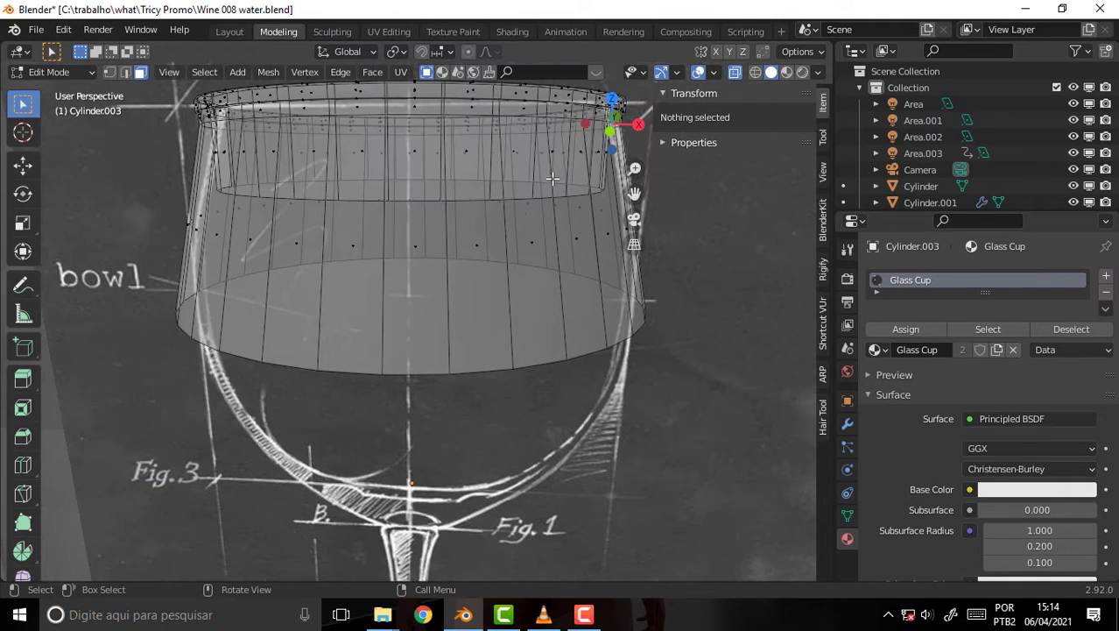
pyautogui.scroll(-1, 553, 181)
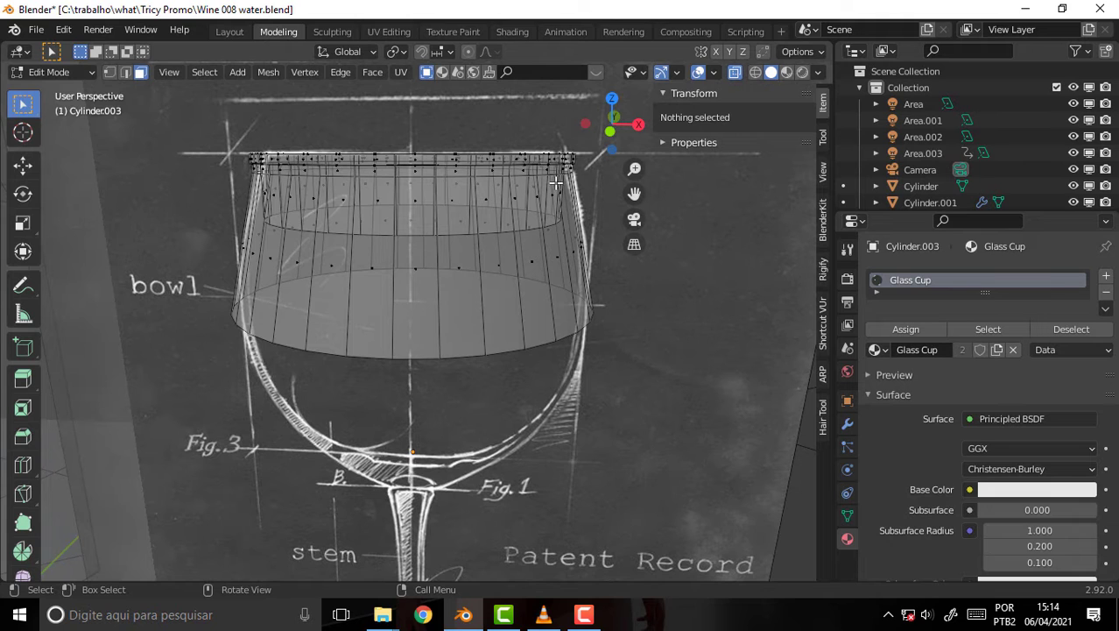
pyautogui.scroll(1, 466, 155)
pyautogui.scroll(1, 468, 180)
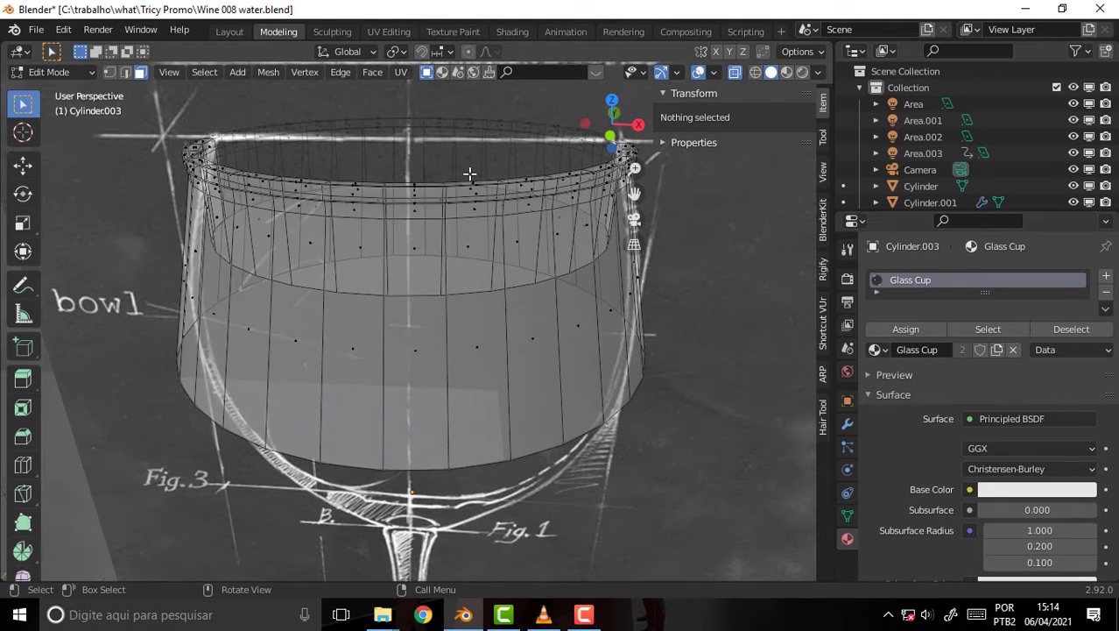
pyautogui.moveTo(448, 184); pyautogui.dragTo(442, 215, button='middle')
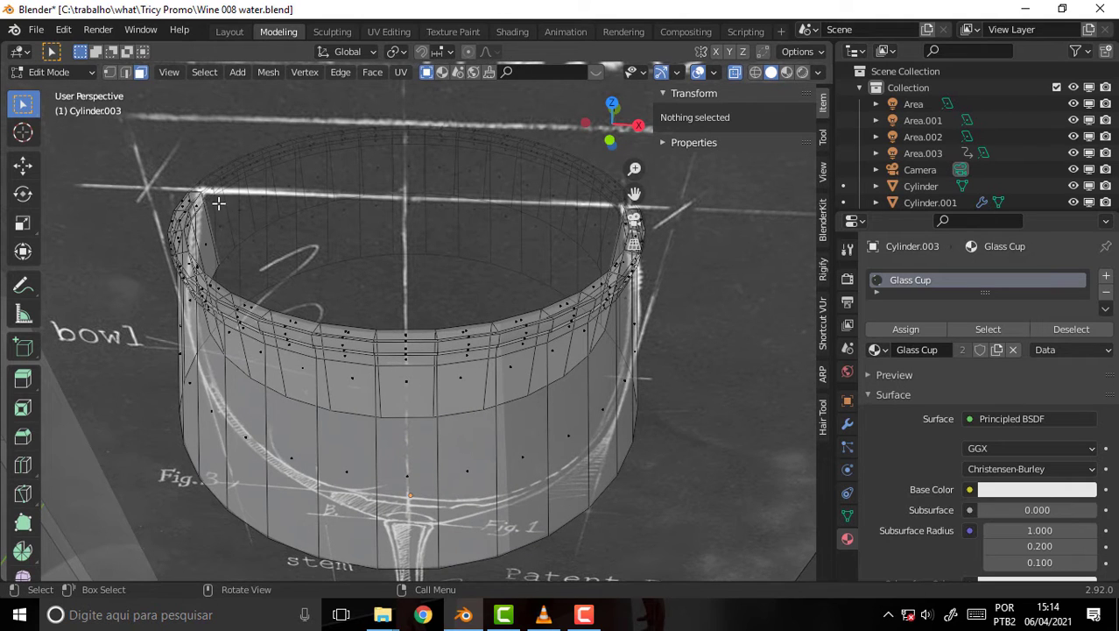
pyautogui.click(735, 72)
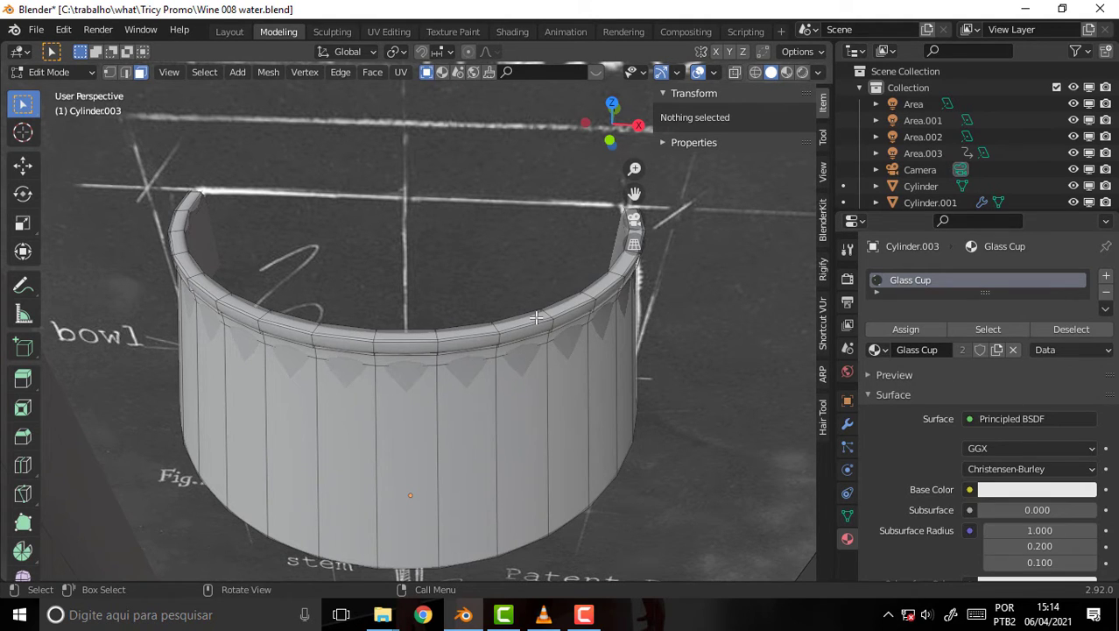
# Step: Remove the Subdivision modifier and scale the rim's inner edge loop to 1.038
pyautogui.click(847, 424)
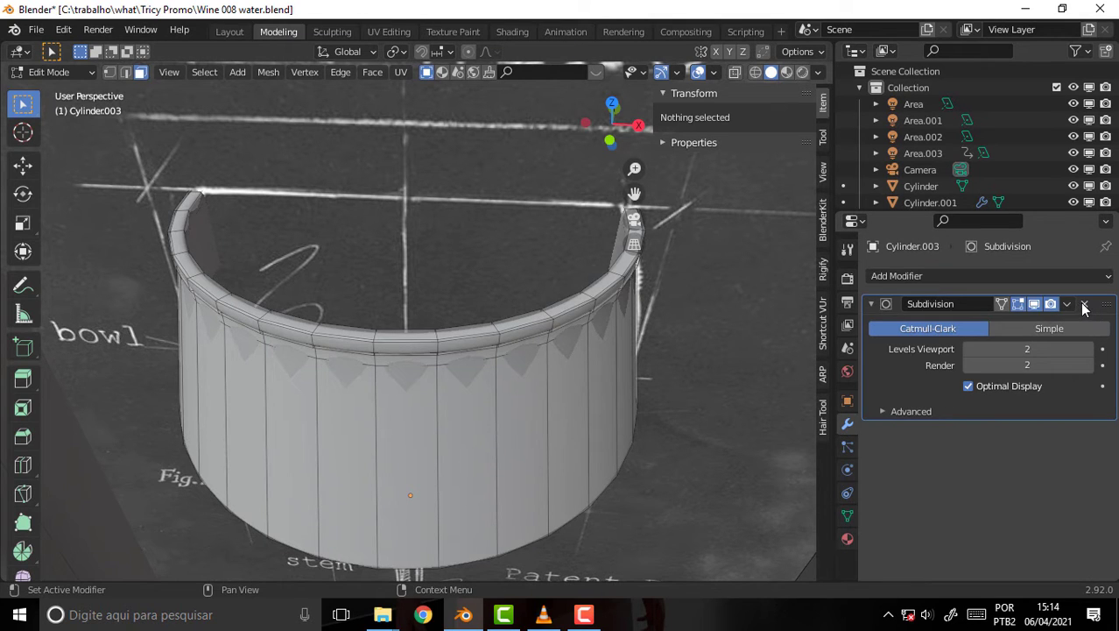
pyautogui.click(1084, 304)
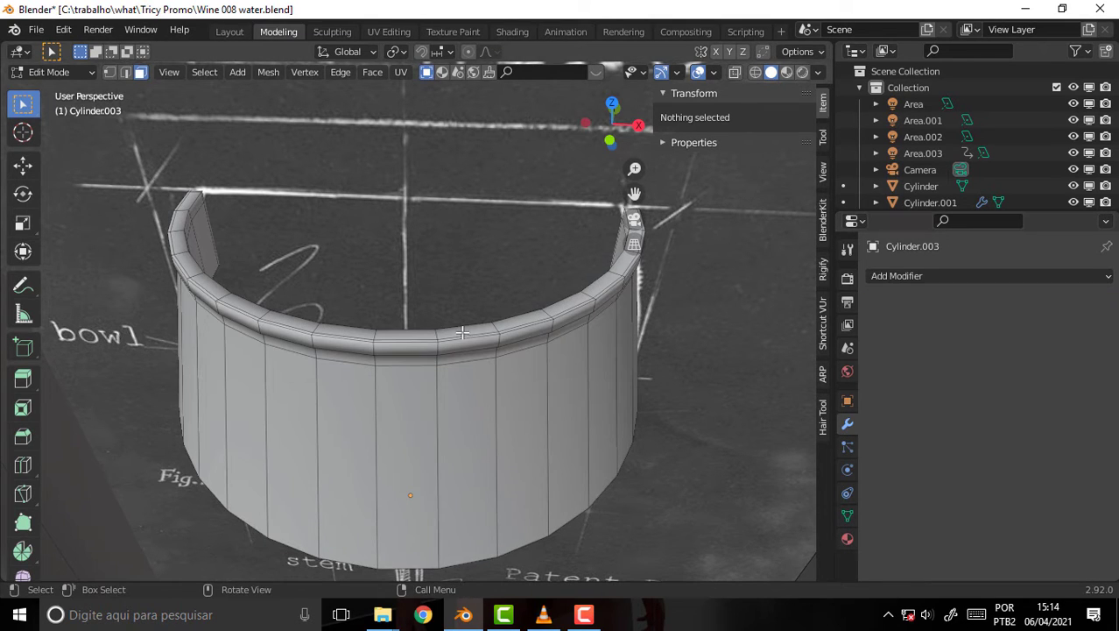
pyautogui.keyDown('alt'); pyautogui.click(435, 334); pyautogui.keyUp('alt')
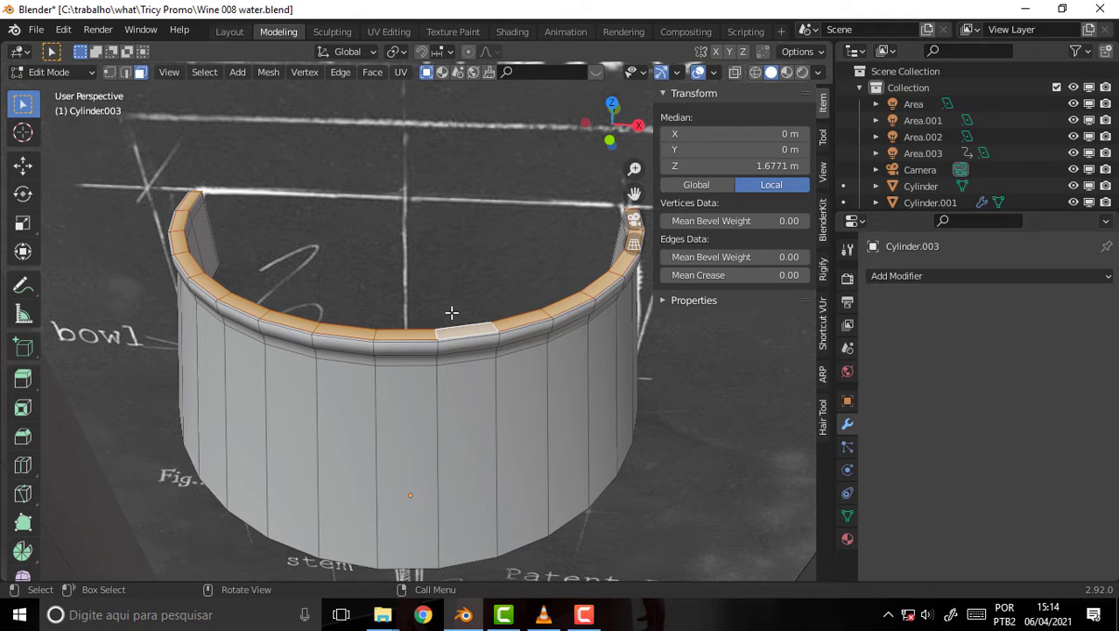
pyautogui.click(129, 76)
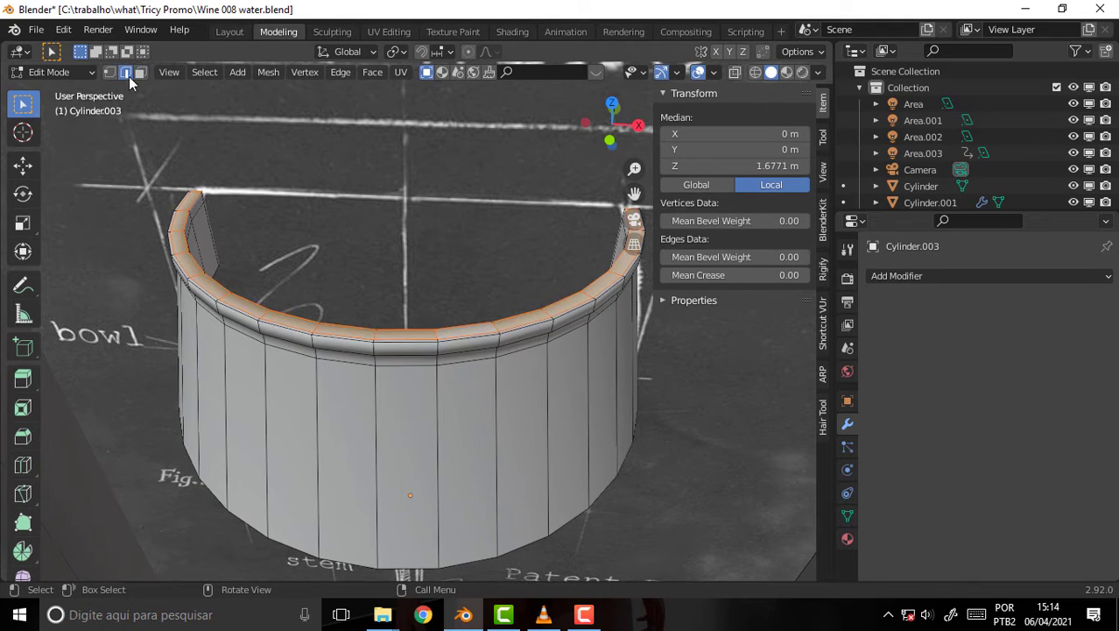
pyautogui.keyDown('alt'); pyautogui.click(354, 329); pyautogui.keyUp('alt')
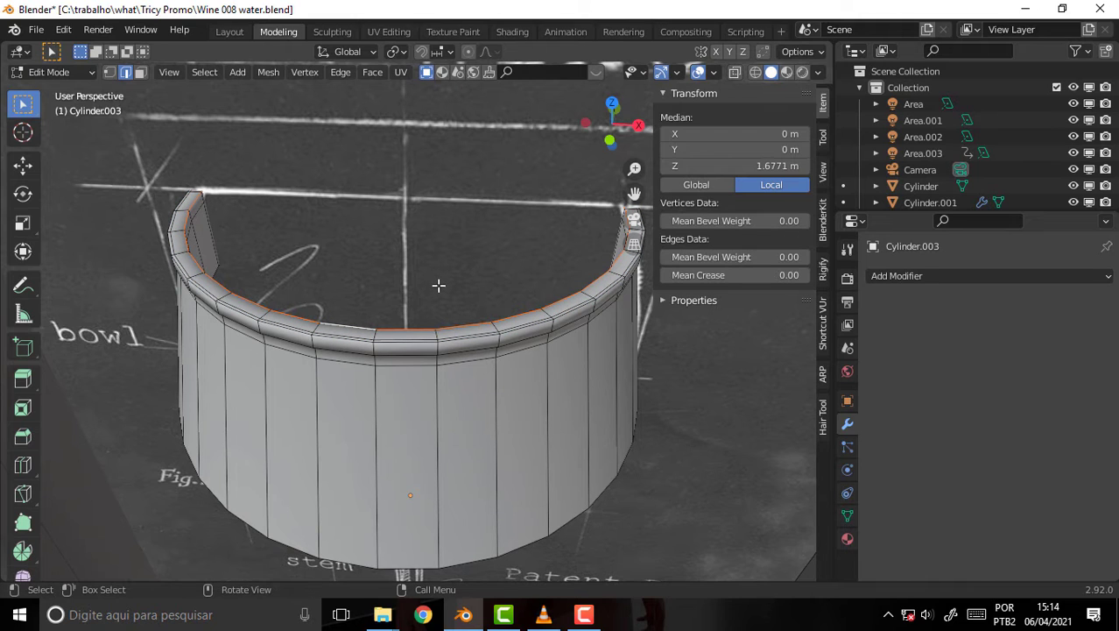
pyautogui.press('s')
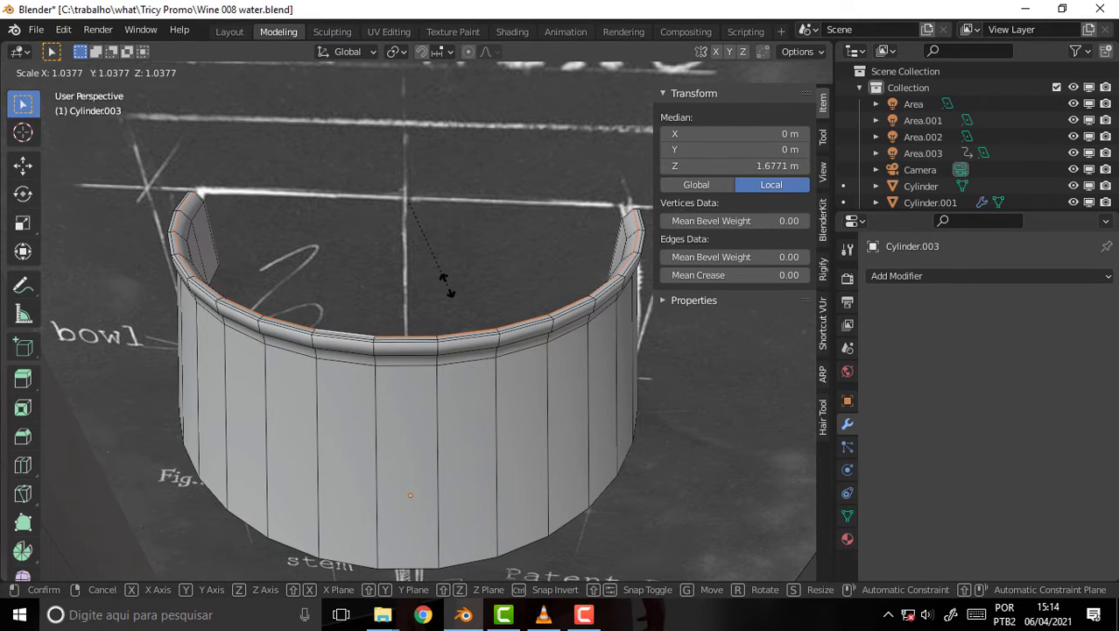
pyautogui.click(444, 283)
# Step: Select the top rim edge loop and enlarge it slightly to 1.036
pyautogui.moveTo(315, 227); pyautogui.dragTo(266, 220, button='middle')
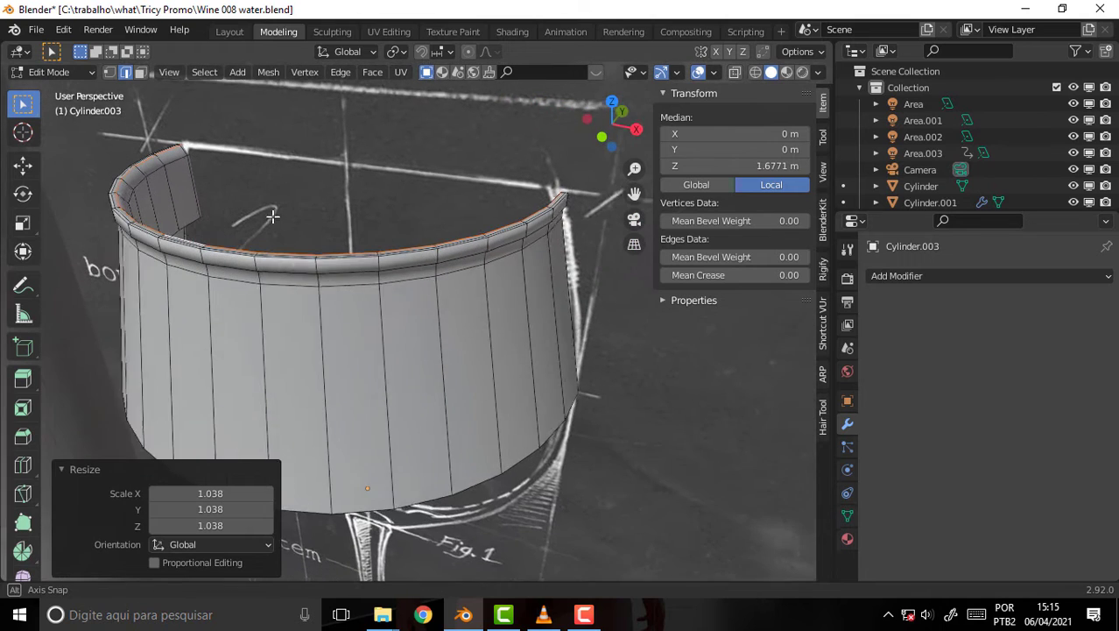
pyautogui.click(131, 186)
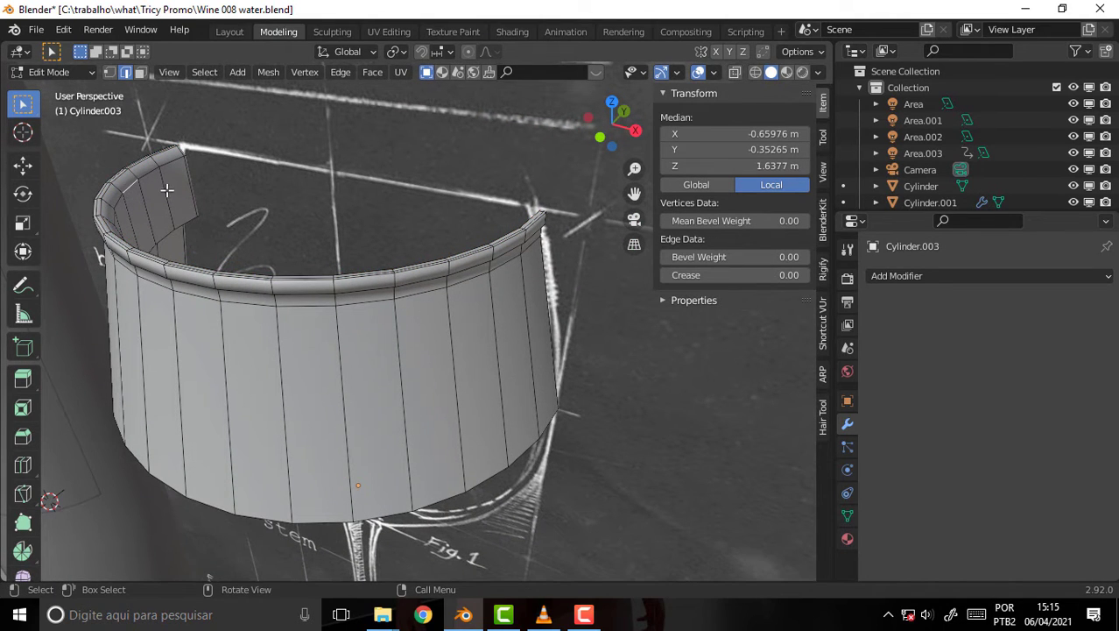
pyautogui.keyDown('alt'); pyautogui.click(129, 188); pyautogui.keyUp('alt')
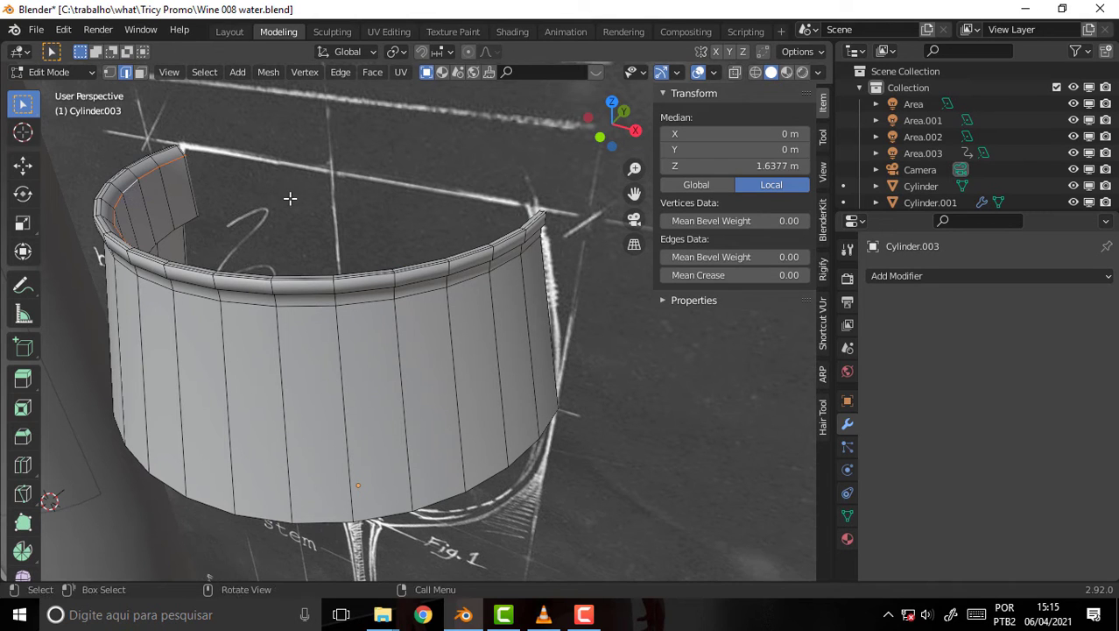
pyautogui.press('s')
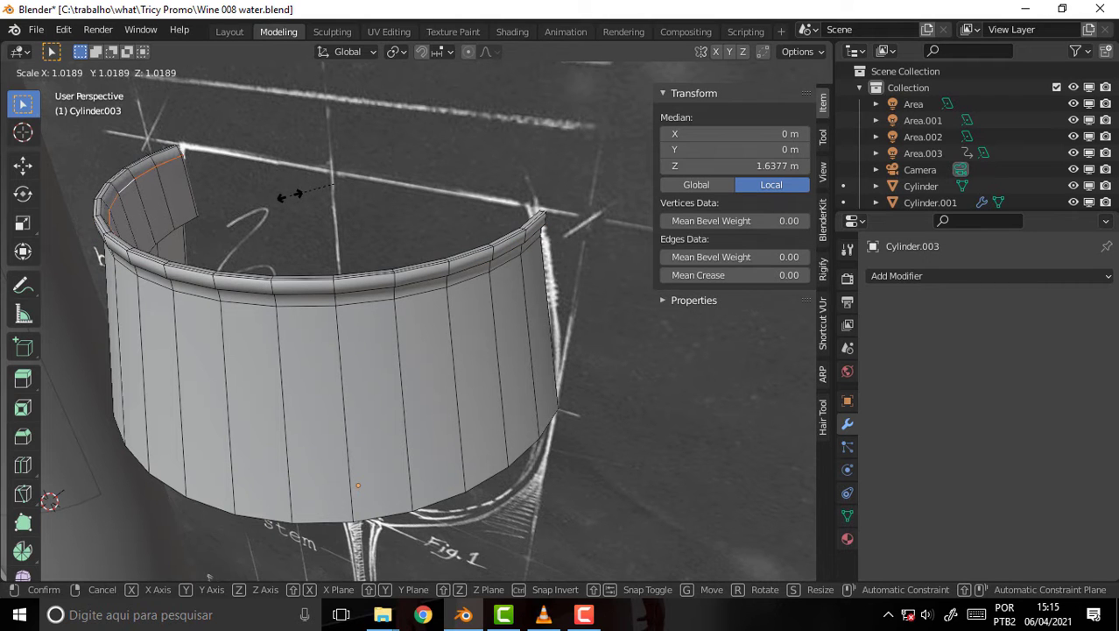
pyautogui.click(289, 194)
# Step: Toggle X-ray with Alt+Z and pick an edge on the bottom rim
pyautogui.moveTo(285, 182)
pyautogui.mouseDown(button='middle')
pyautogui.moveTo(419, 159)
pyautogui.moveTo(390, 173)
pyautogui.moveTo(375, 218)
pyautogui.moveTo(316, 213)
pyautogui.moveTo(251, 182)
pyautogui.moveTo(370, 170)
pyautogui.mouseUp(button='middle')
pyautogui.hotkey('alt', 'z')
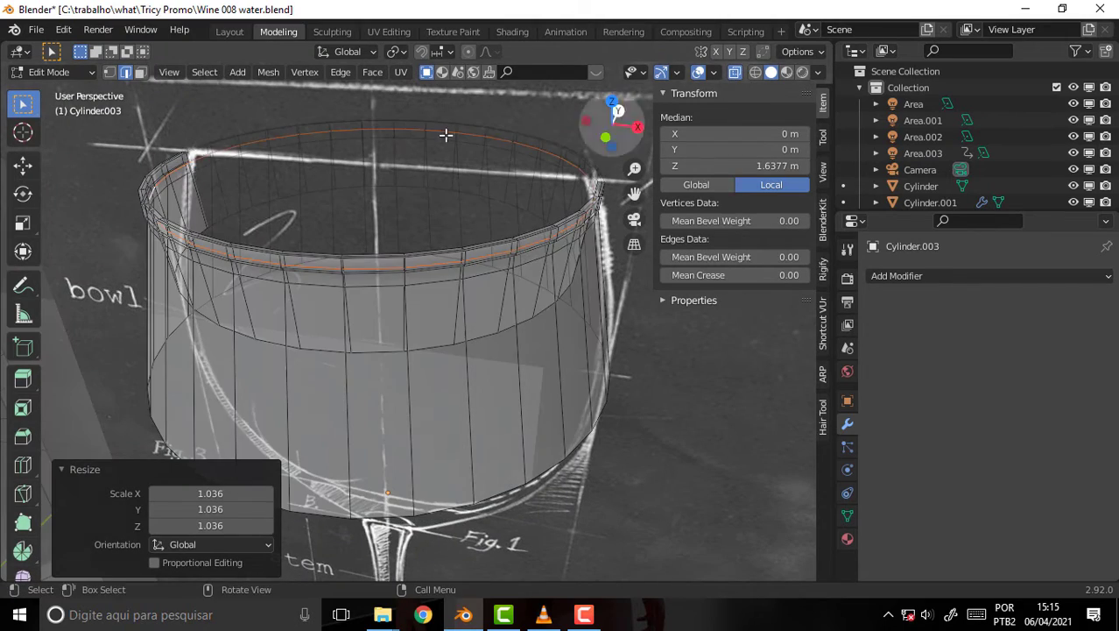
pyautogui.moveTo(445, 135)
pyautogui.mouseDown(button='middle')
pyautogui.moveTo(462, 149)
pyautogui.moveTo(440, 155)
pyautogui.moveTo(415, 125)
pyautogui.moveTo(466, 160)
pyautogui.mouseUp(button='middle')
pyautogui.scroll(-1, 466, 160)
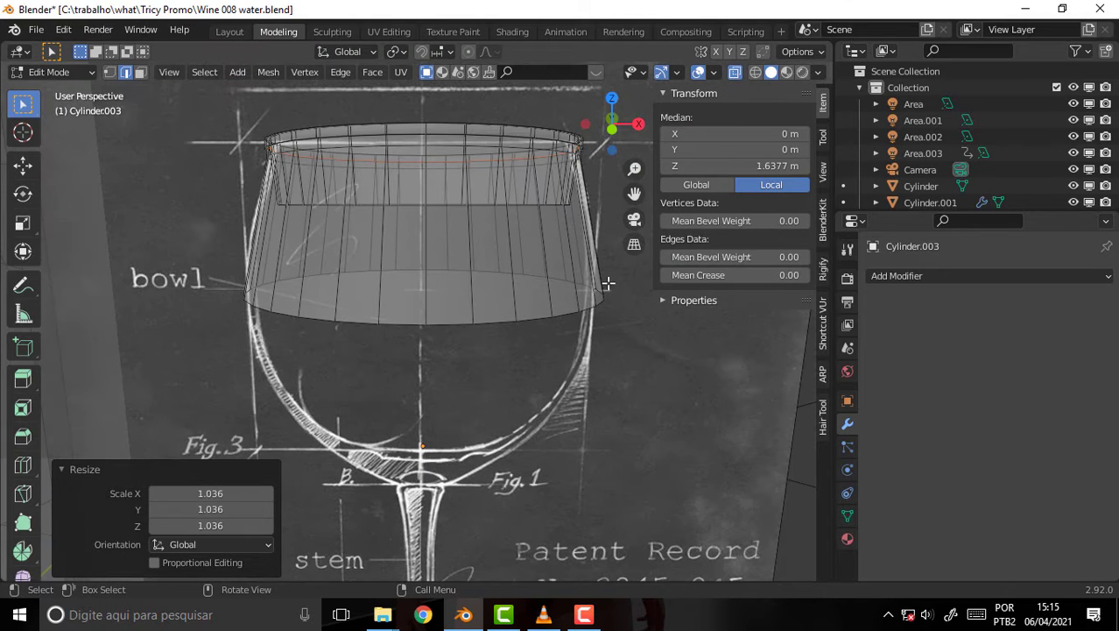
pyautogui.click(505, 325)
# Step: Switch to wireframe and raise the bottom edge loop along Z toward the rim
pyautogui.keyDown('alt'); pyautogui.click(492, 322); pyautogui.keyUp('alt')
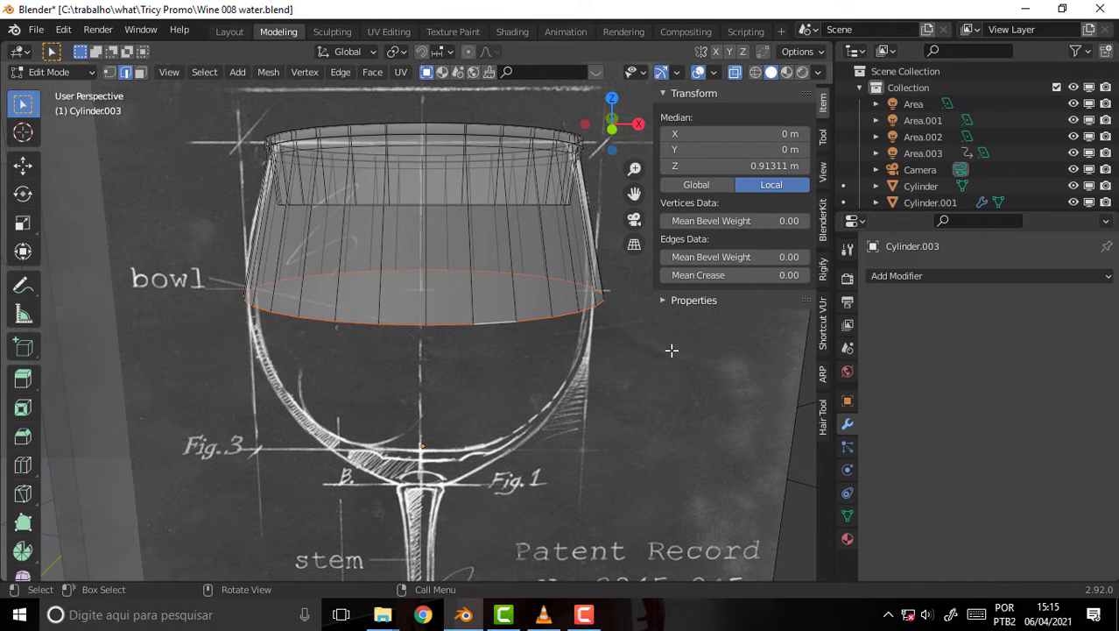
pyautogui.press('z')
pyautogui.click(399, 318)
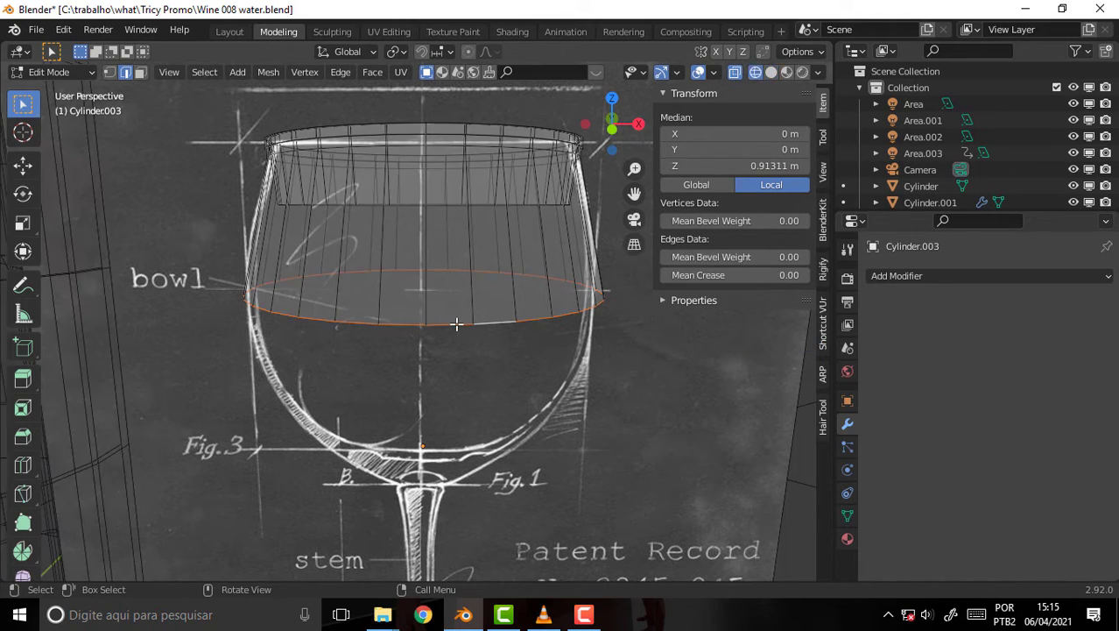
pyautogui.click(458, 325)
pyautogui.keyDown('alt'); pyautogui.click(488, 324); pyautogui.keyUp('alt')
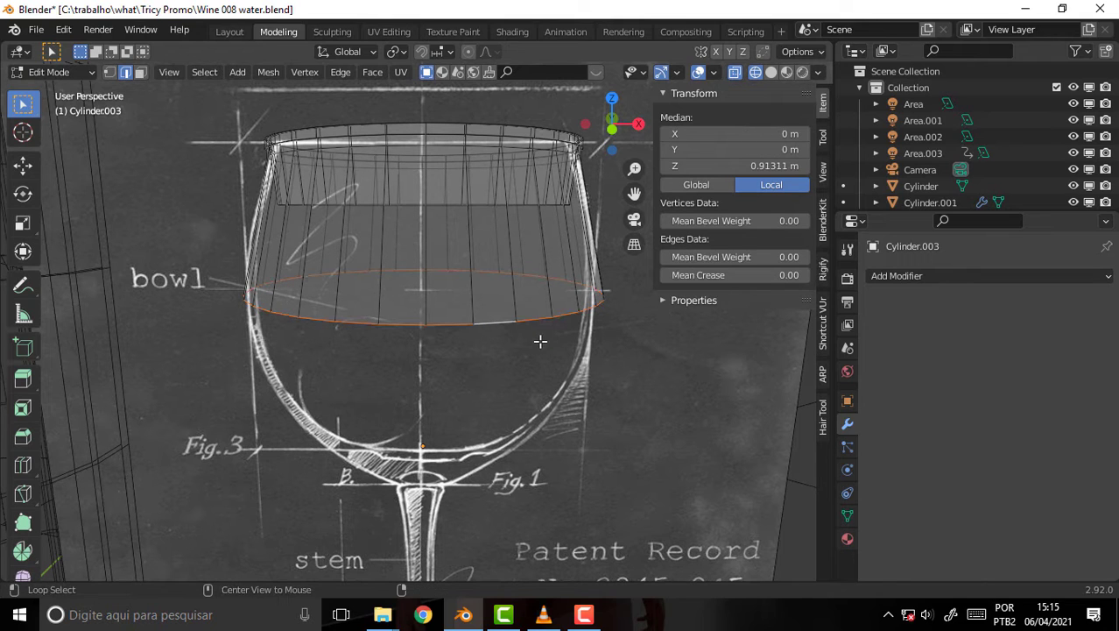
pyautogui.press('g')
pyautogui.press('z')
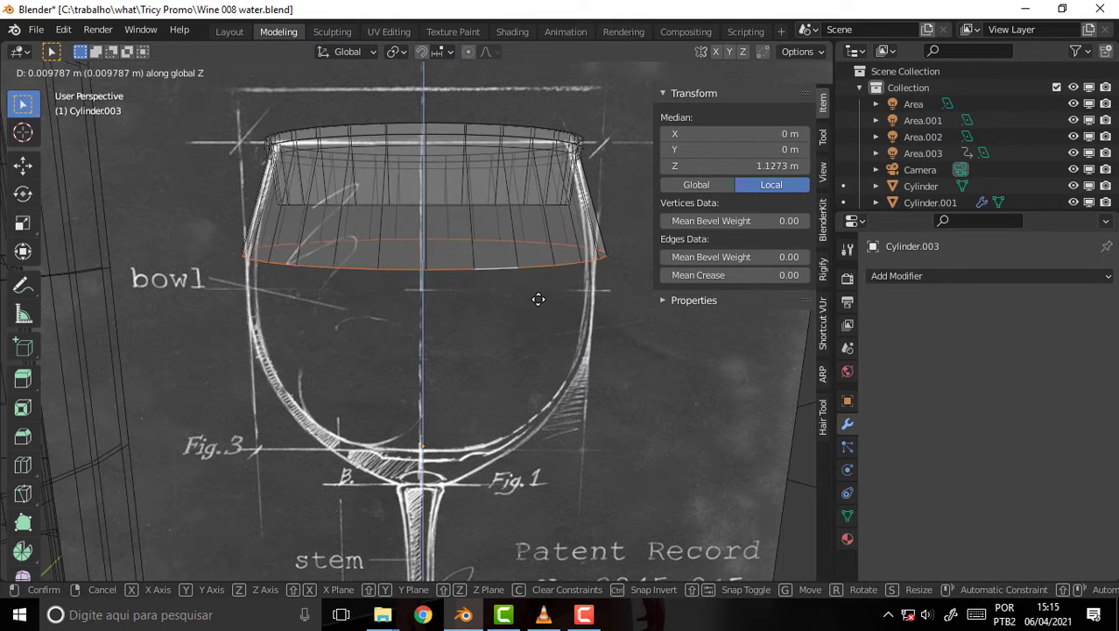
pyautogui.click(530, 244)
# Step: Shrink the raised loop to 0.888, then widen the band's lower loop to 1.09
pyautogui.press('s')
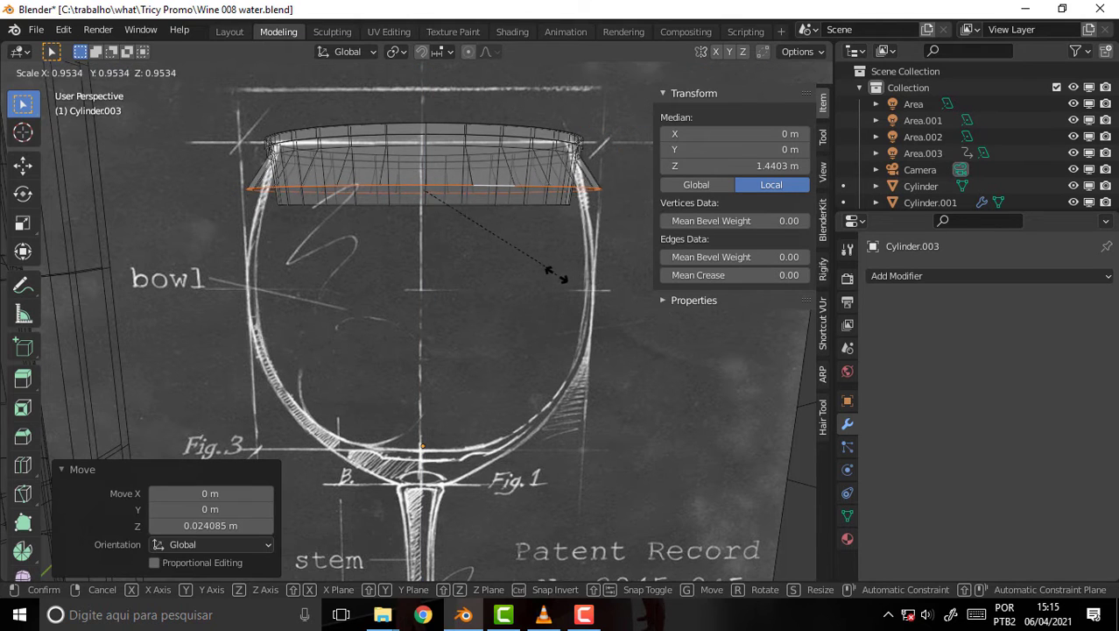
pyautogui.click(540, 276)
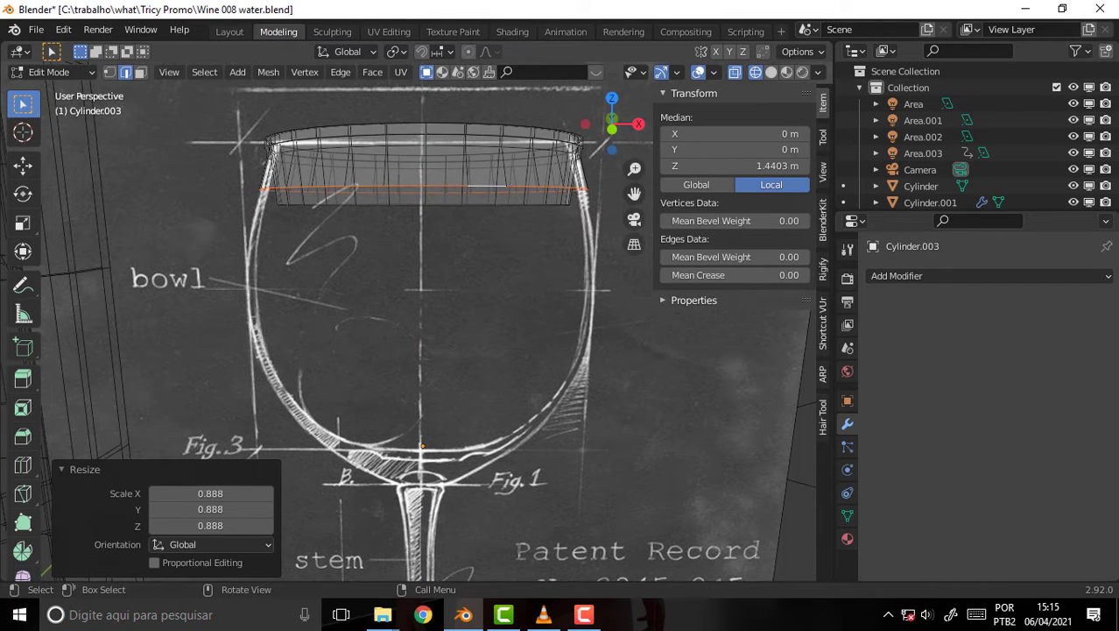
pyautogui.keyDown('alt'); pyautogui.click(516, 204); pyautogui.keyUp('alt')
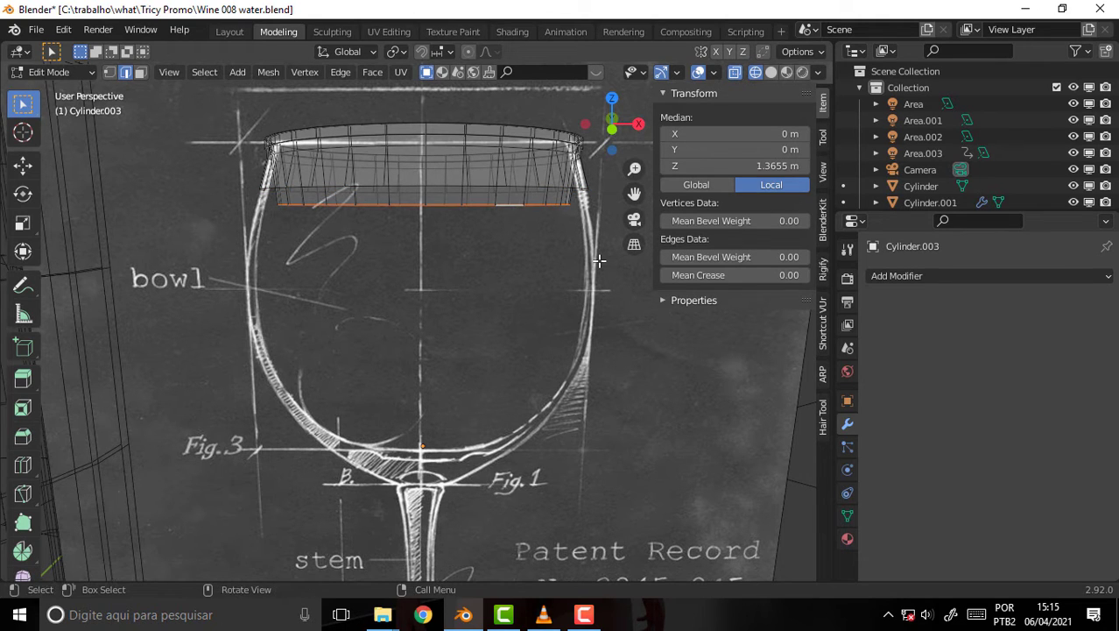
pyautogui.press('s')
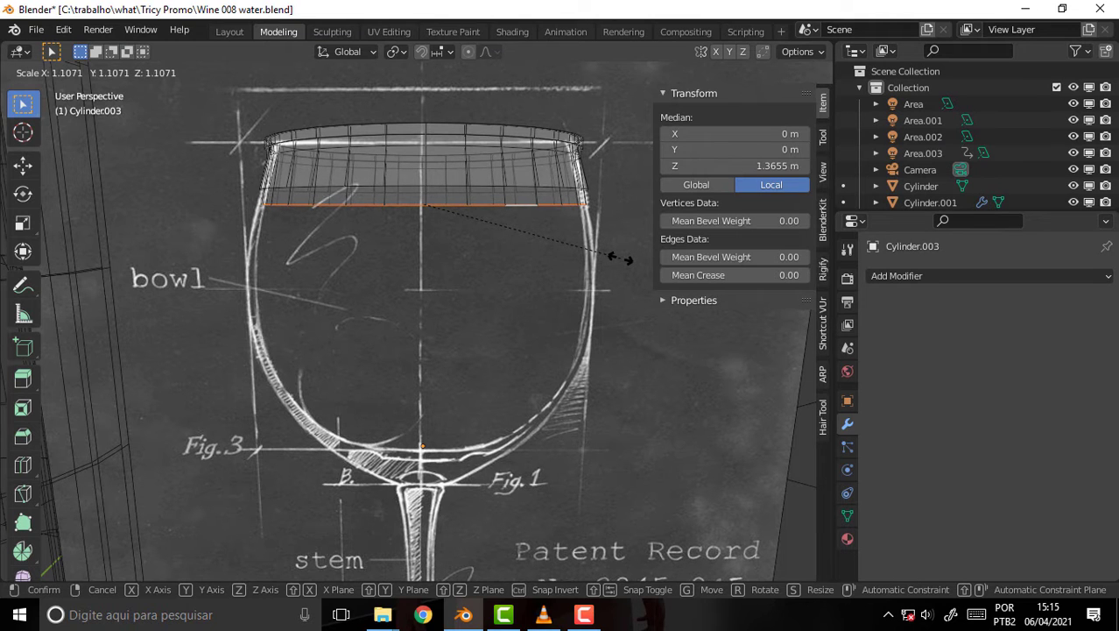
pyautogui.click(617, 259)
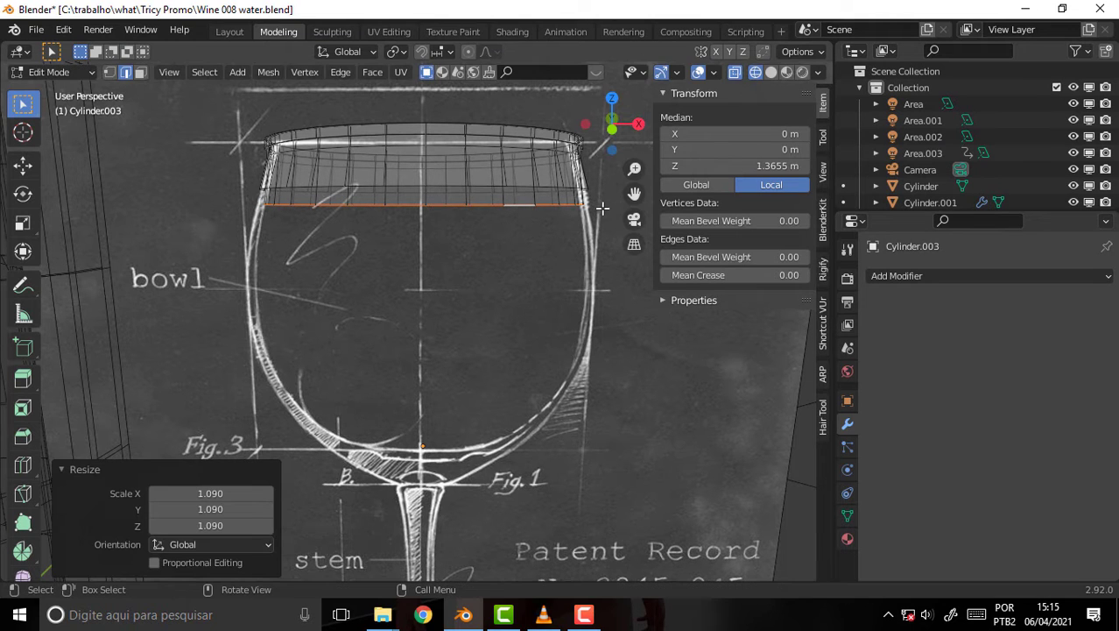
pyautogui.moveTo(552, 184); pyautogui.dragTo(489, 248, button='middle')
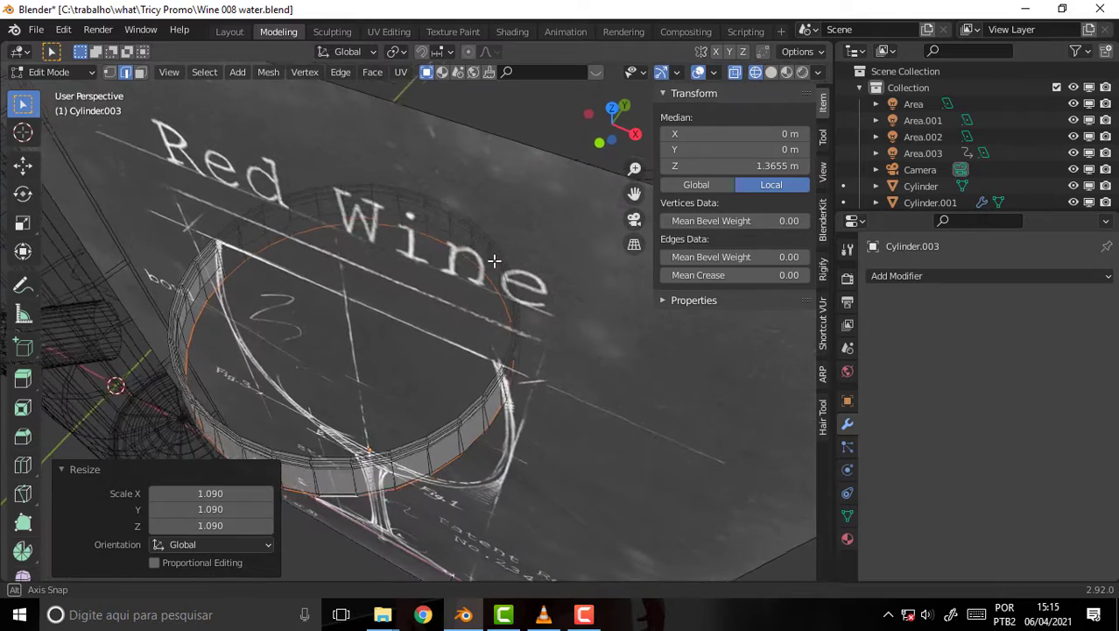
pyautogui.moveTo(345, 275); pyautogui.dragTo(306, 245, button='middle')
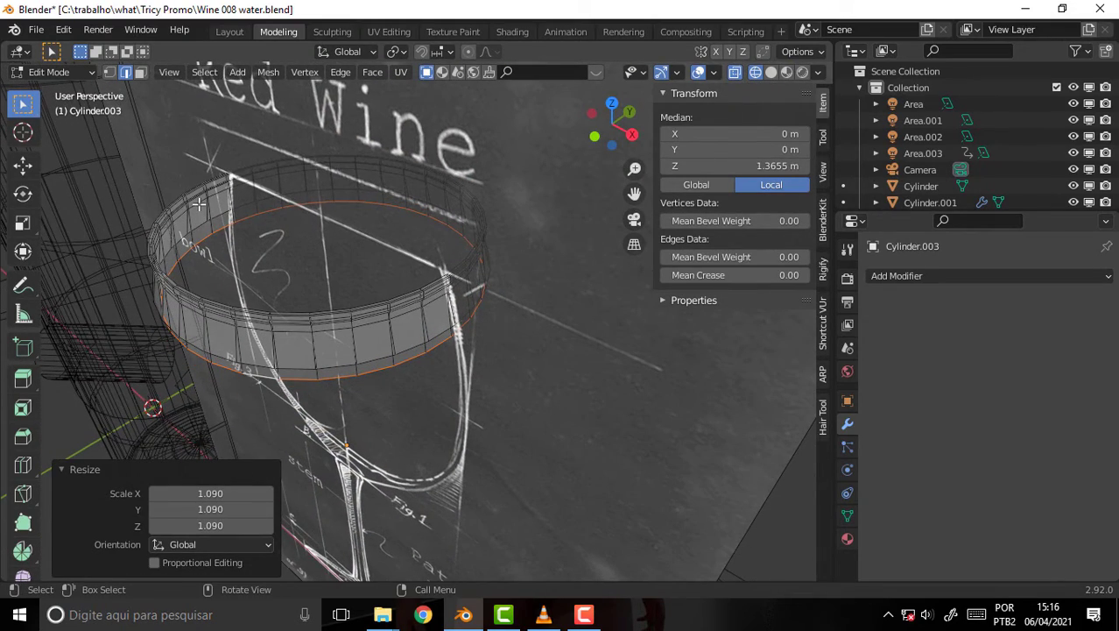
pyautogui.moveTo(200, 204)
pyautogui.mouseDown(button='middle')
pyautogui.moveTo(411, 181)
pyautogui.moveTo(392, 188)
pyautogui.mouseUp(button='middle')
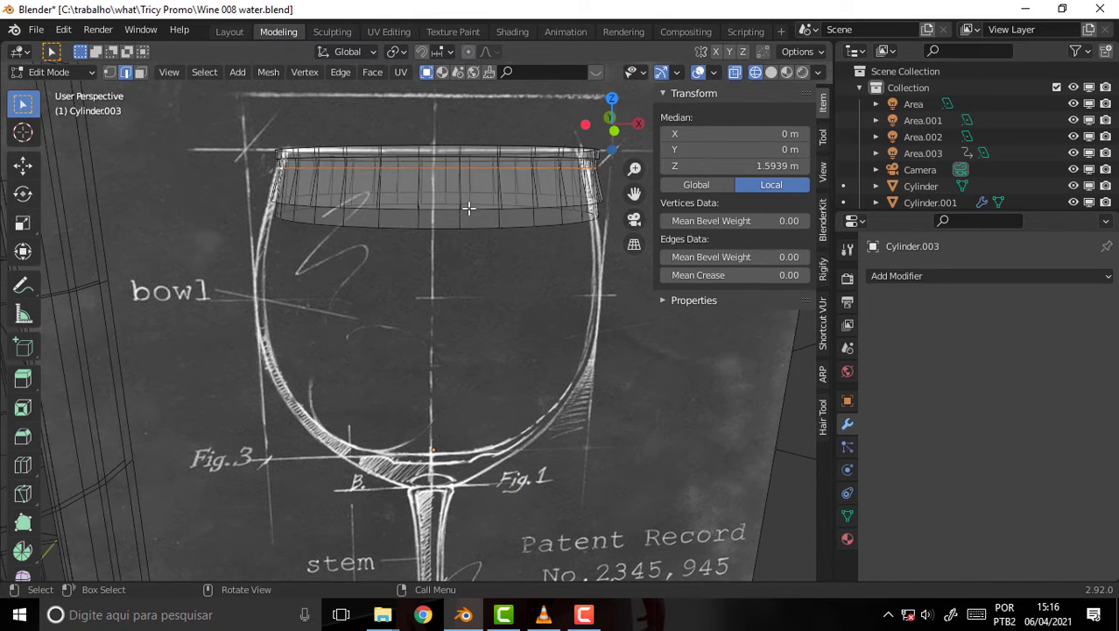
# Step: Resize the top rim loop to sit on the blueprint rim, leaving the bottom loop unmoved
pyautogui.press('s')
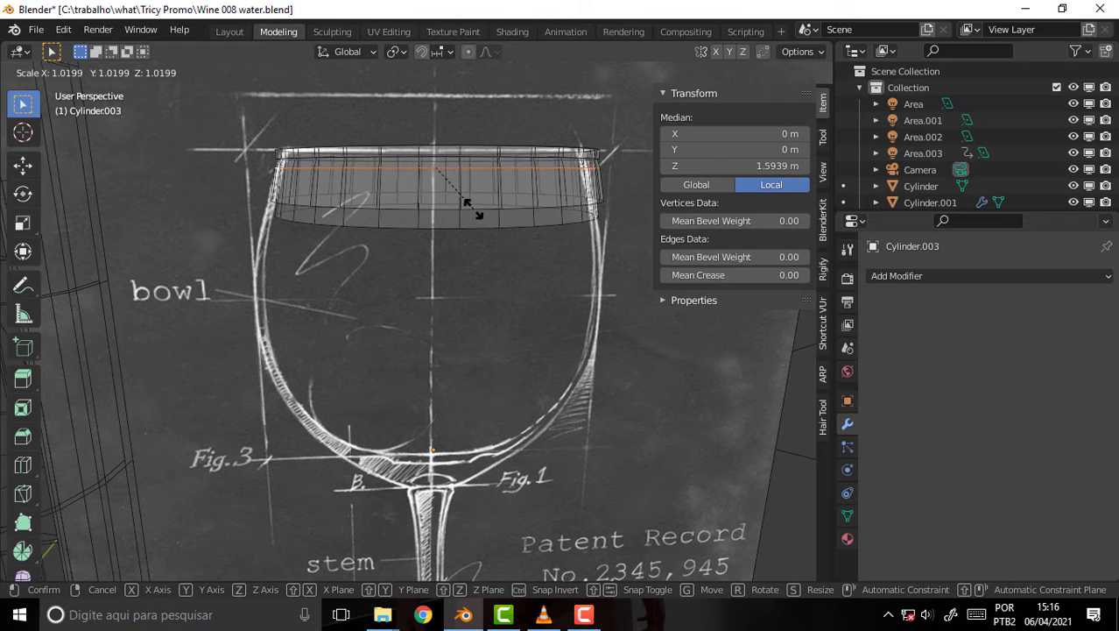
pyautogui.click(473, 208)
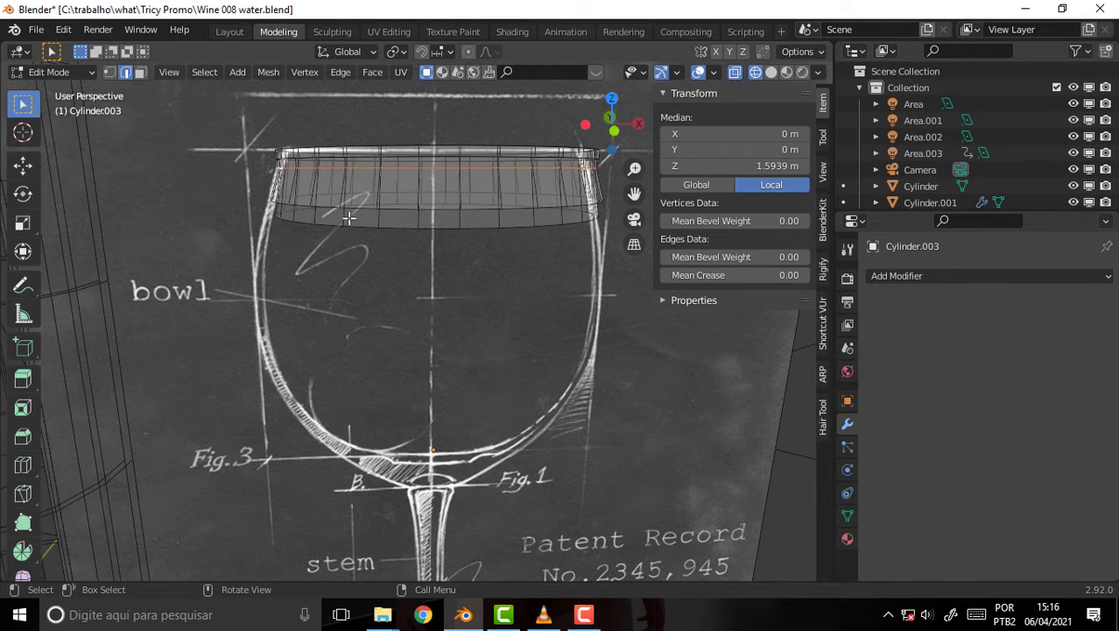
pyautogui.keyDown('alt'); pyautogui.click(400, 221); pyautogui.keyUp('alt')
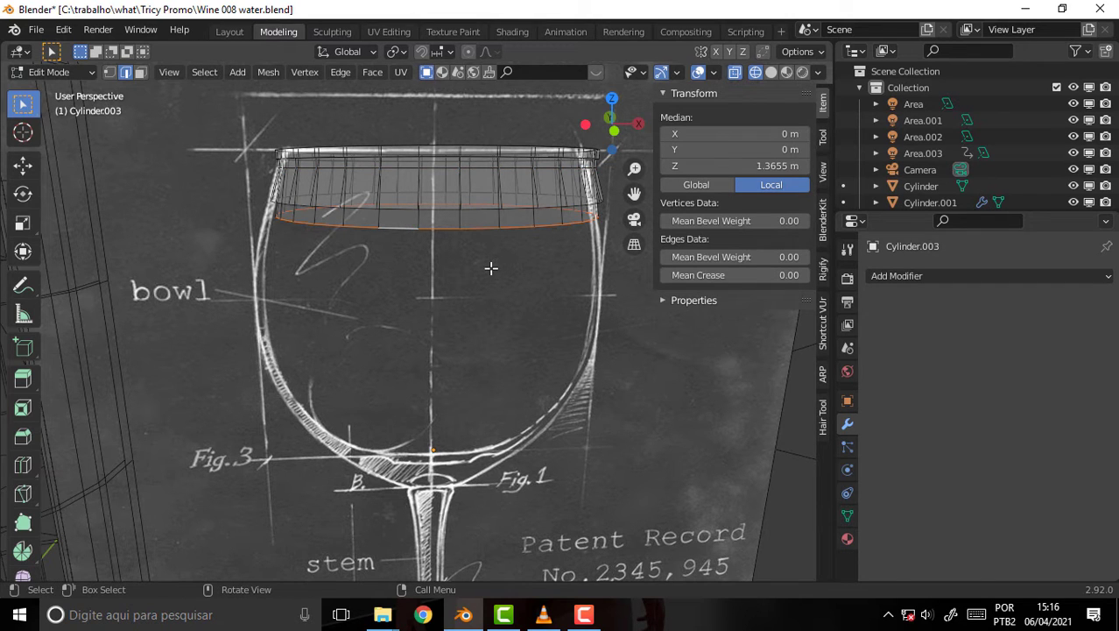
pyautogui.press('g')
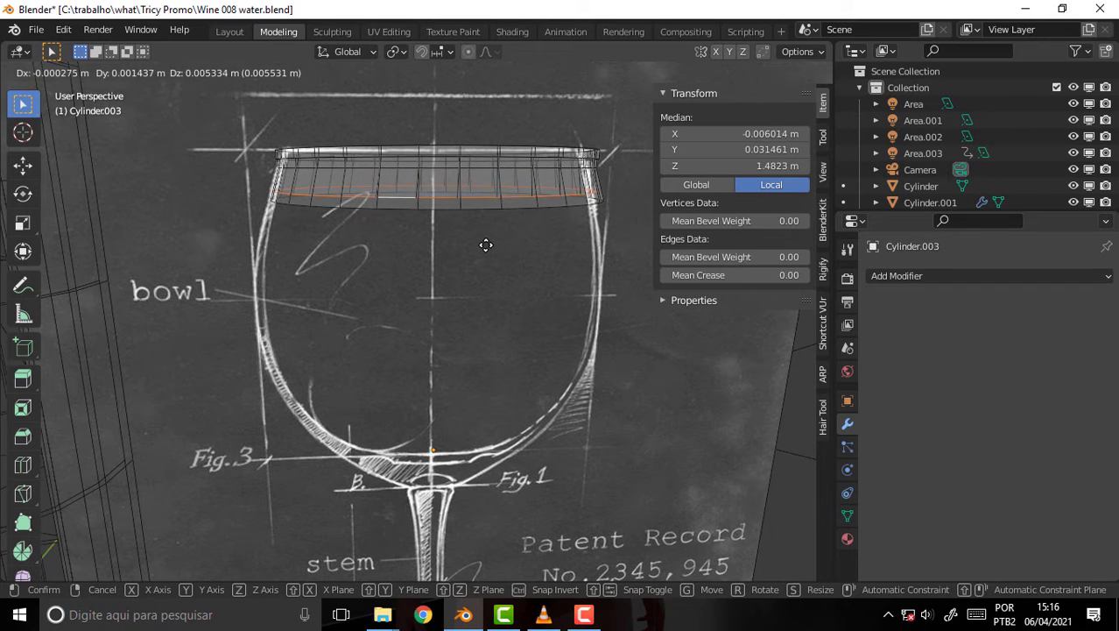
pyautogui.press('Escape')
# Step: Clear the selection, pick faces near the top rim, and switch to edge select
pyautogui.moveTo(478, 258); pyautogui.dragTo(473, 304, button='middle')
pyautogui.scroll(4, 477, 299)
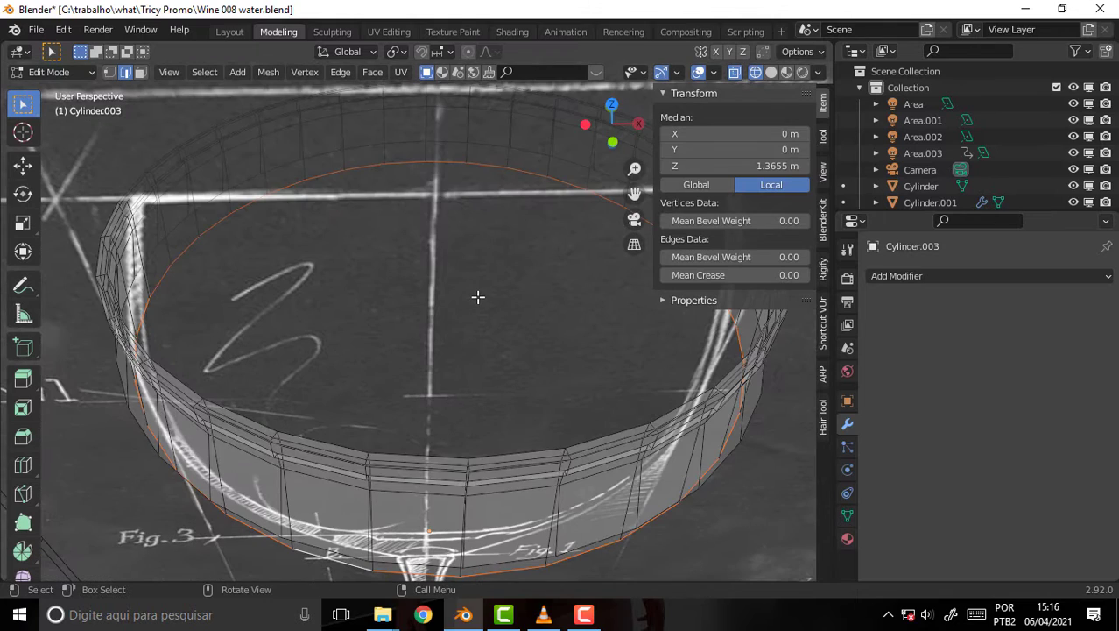
pyautogui.moveTo(306, 270); pyautogui.dragTo(281, 263, button='middle')
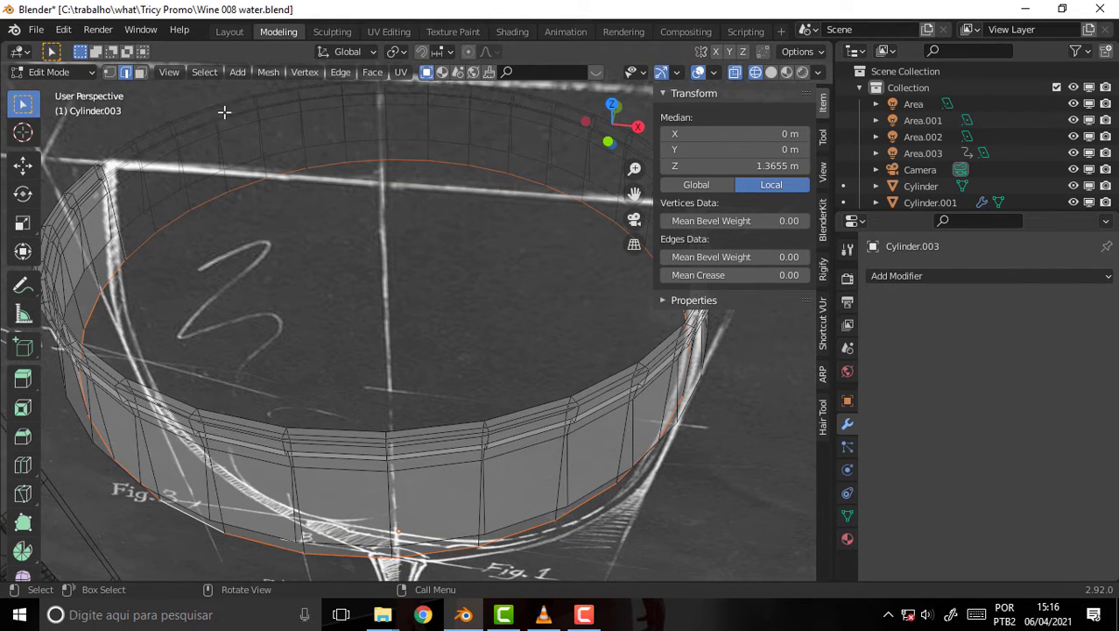
pyautogui.hotkey('alt', 'a')
pyautogui.click(114, 256)
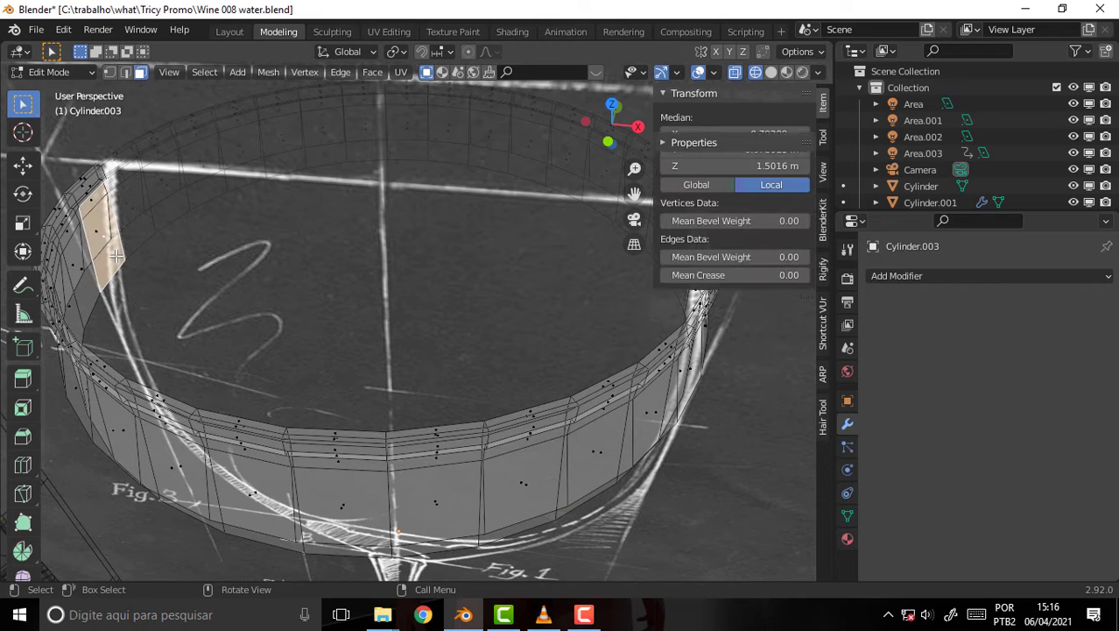
pyautogui.click(93, 188)
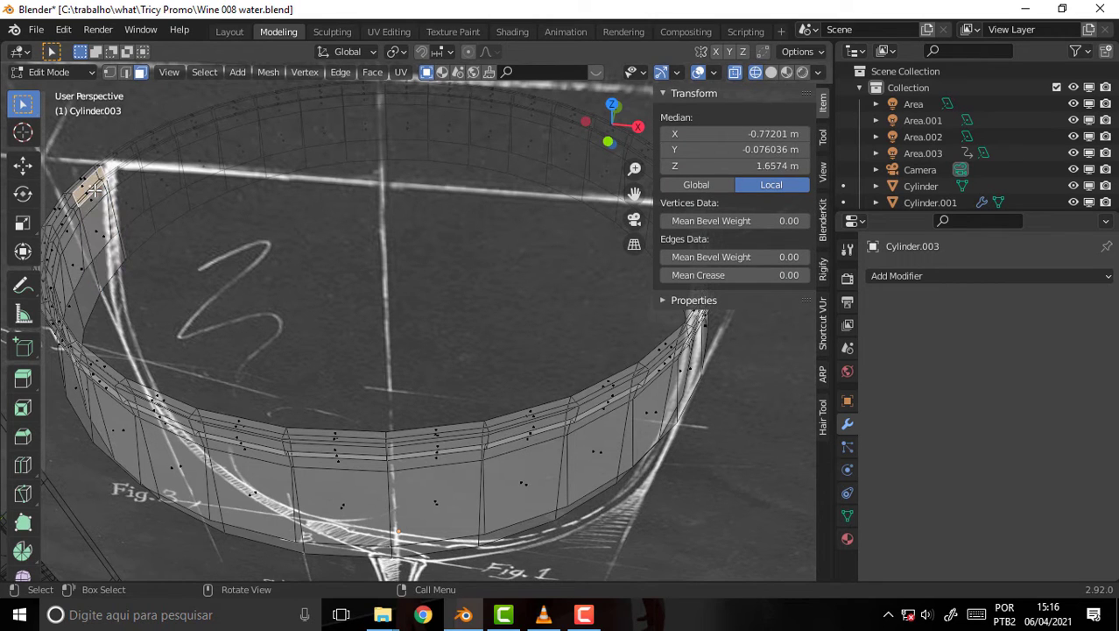
pyautogui.click(128, 72)
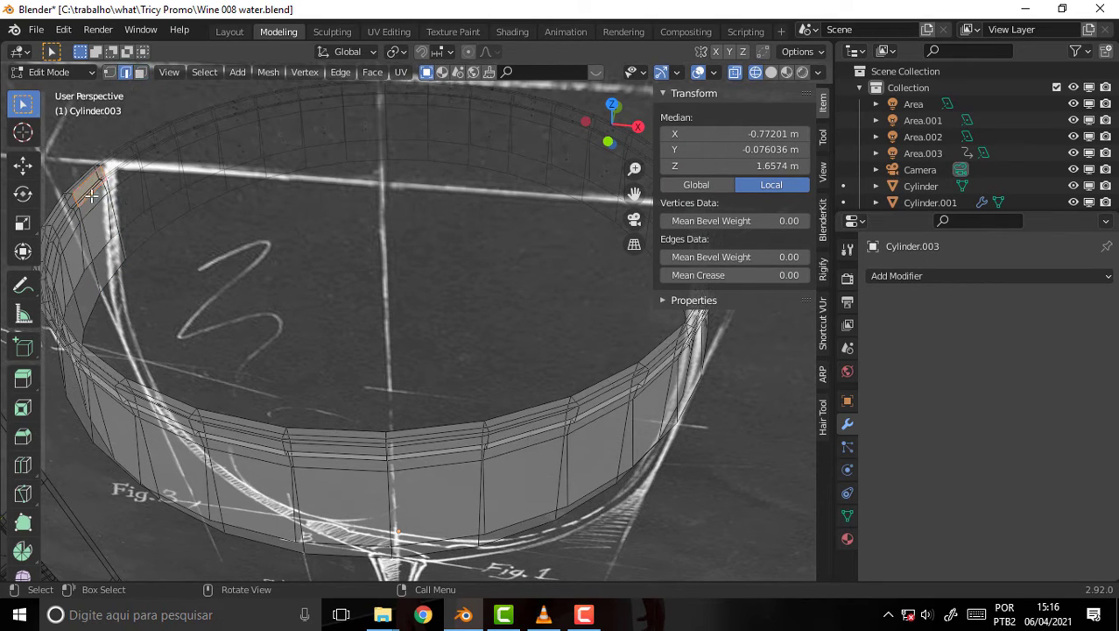
# Step: In front orthographic view, shrink the top rim edge loop slightly
pyautogui.click(91, 194)
pyautogui.keyDown('alt'); pyautogui.click(93, 194); pyautogui.keyUp('alt')
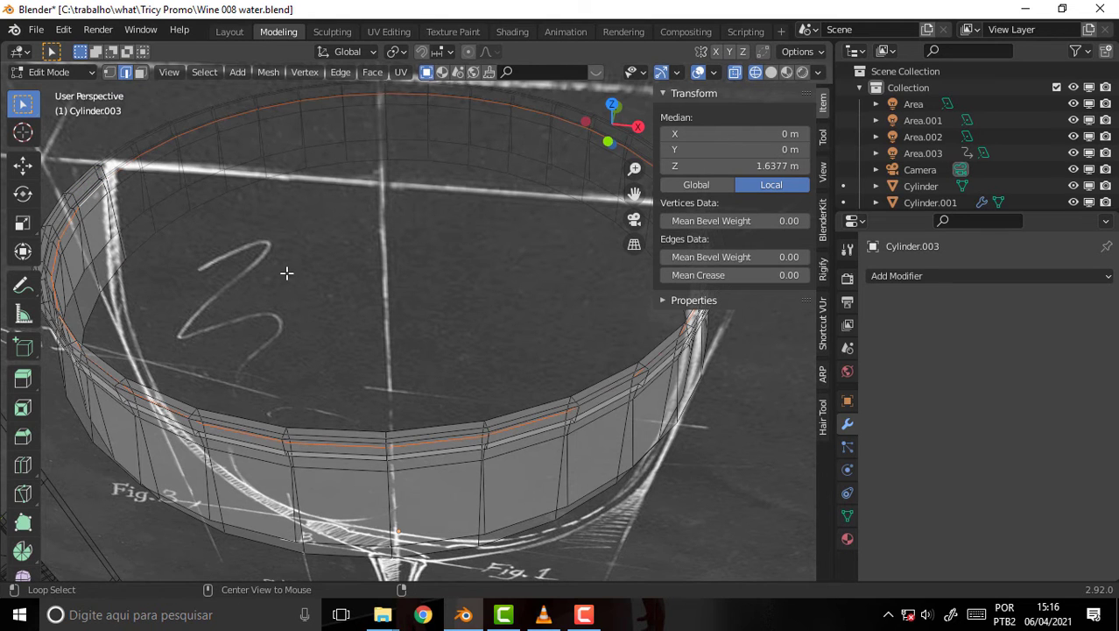
pyautogui.moveTo(313, 258); pyautogui.dragTo(328, 238, button='middle')
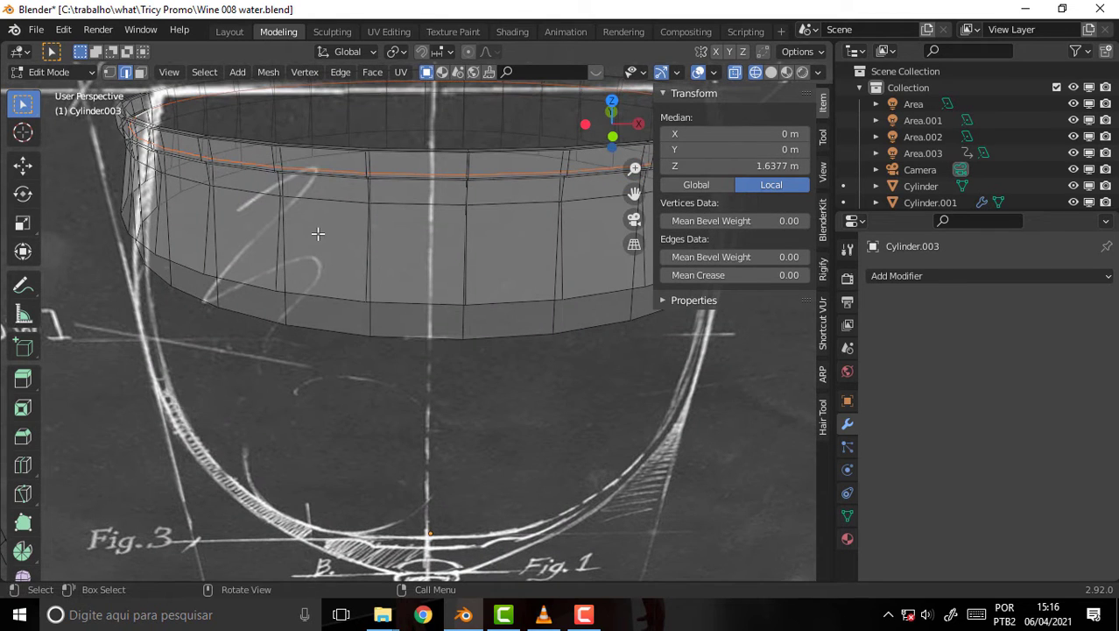
pyautogui.press('KP_1')
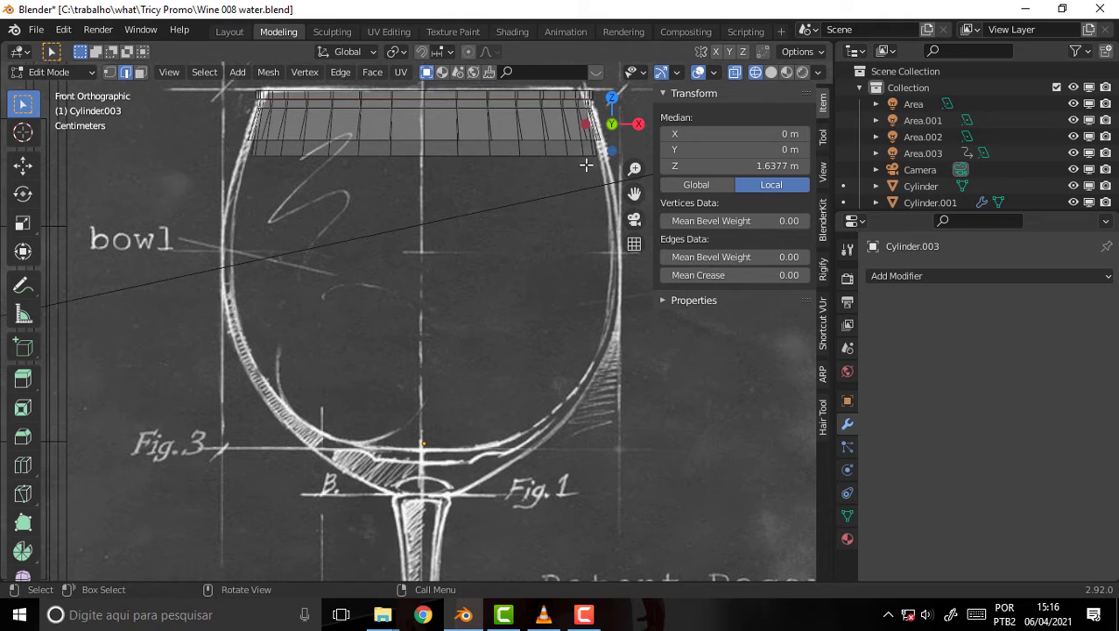
pyautogui.moveTo(635, 190); pyautogui.dragTo(623, 189)
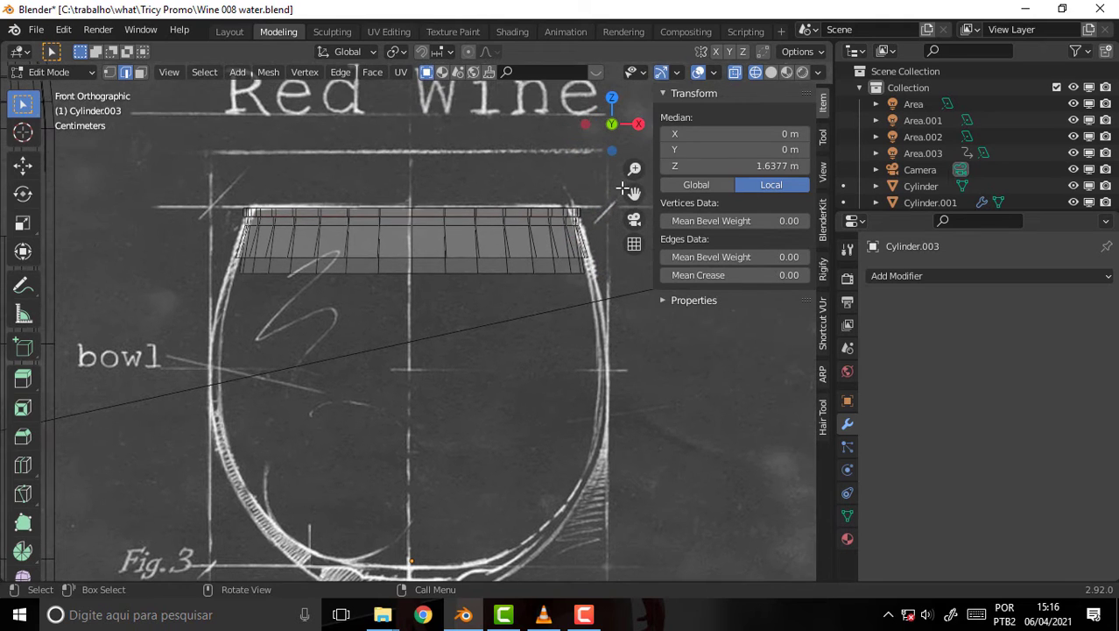
pyautogui.press('s')
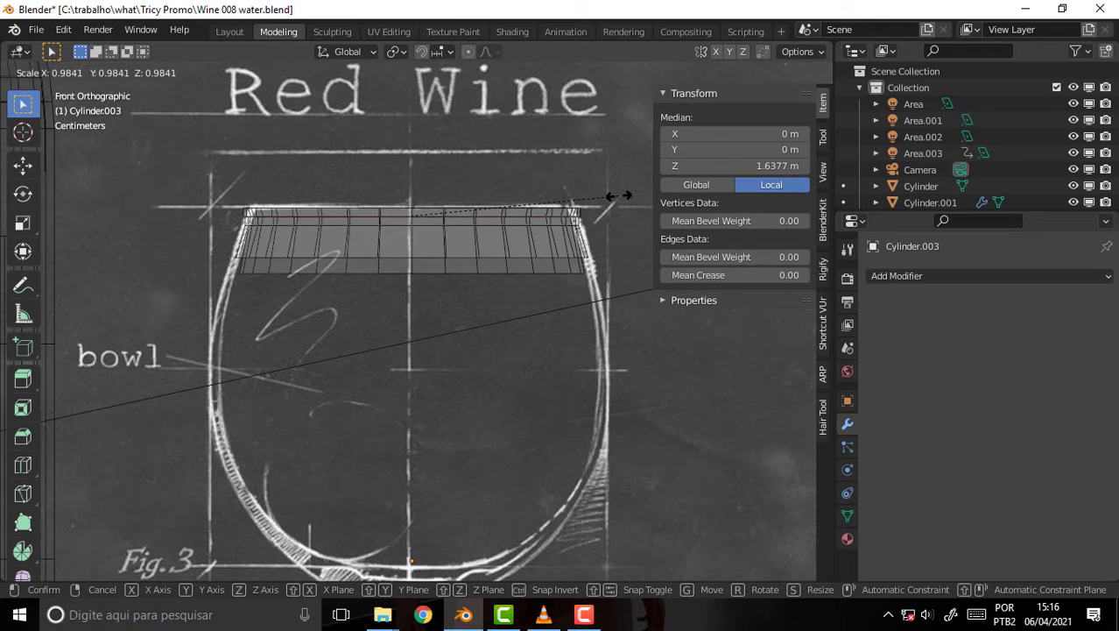
pyautogui.click(618, 196)
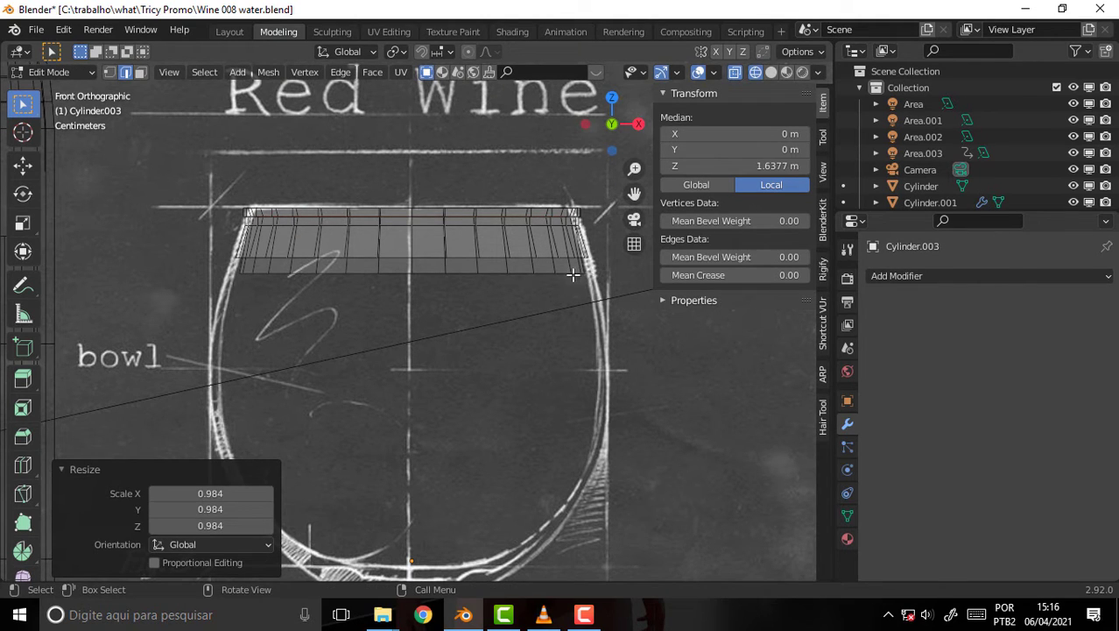
# Step: Extrude a new ring from the bottom edge, widen it, and move it down along Z
pyautogui.press('e')
pyautogui.press('Escape')
pyautogui.press('s')
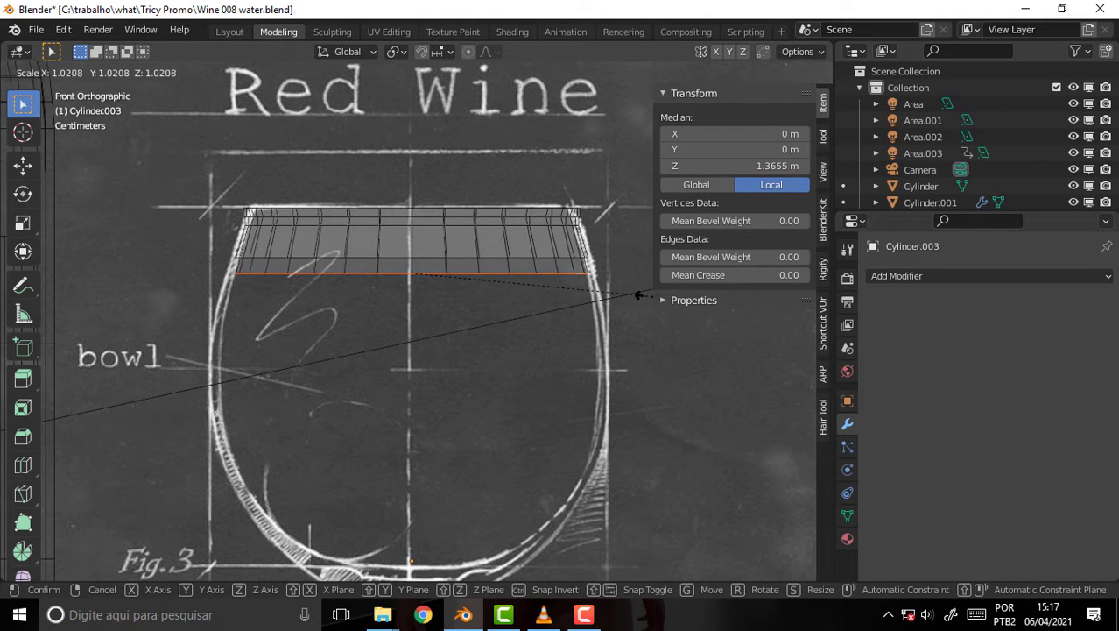
pyautogui.click(608, 291)
pyautogui.press('g')
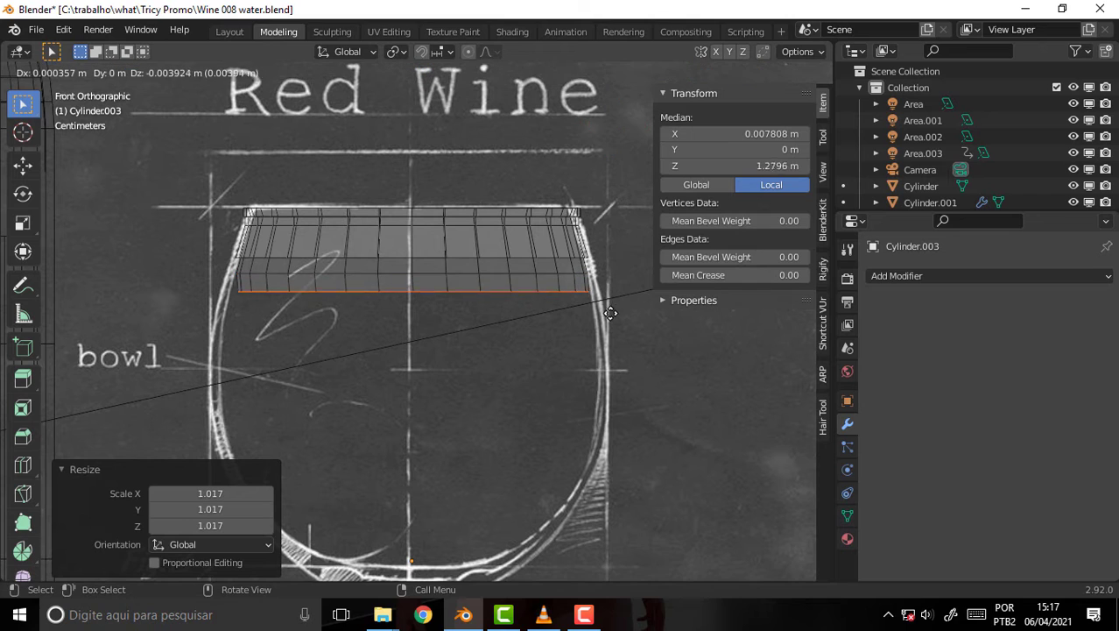
pyautogui.press('z')
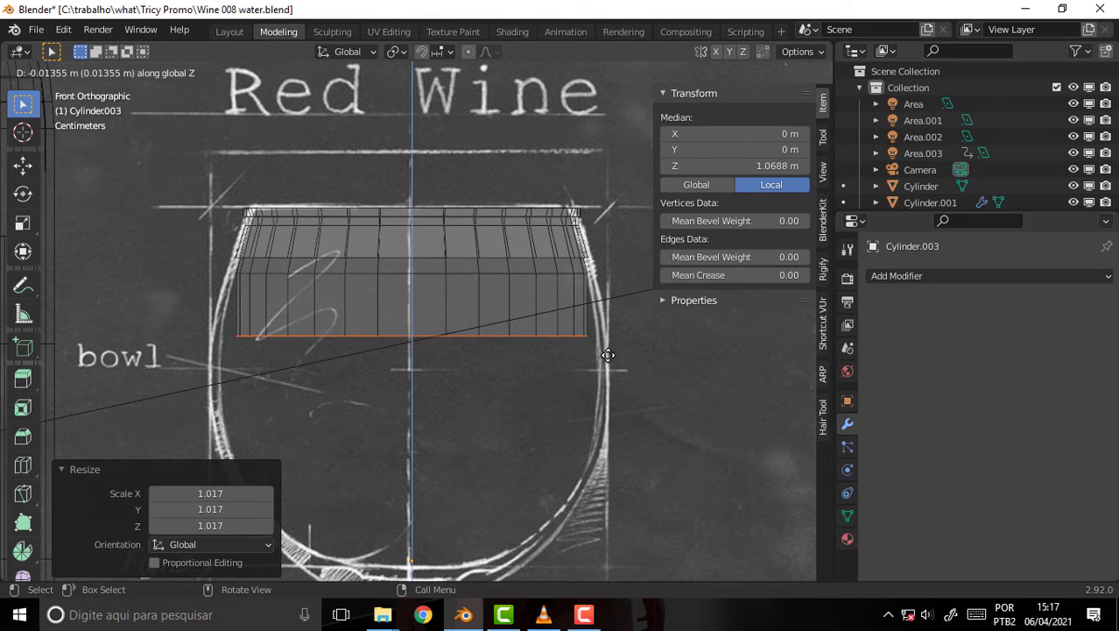
pyautogui.press('e')
pyautogui.click(606, 359)
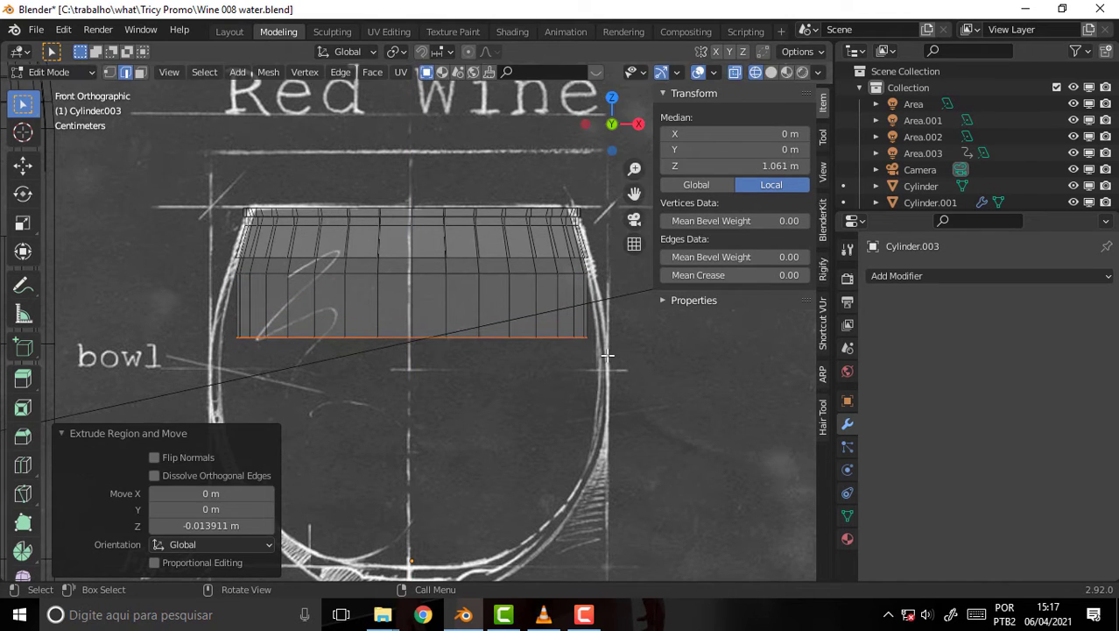
# Step: Widen that ring to the bowl outline, then extrude another ring down to Z 0.59646 m
pyautogui.press('s')
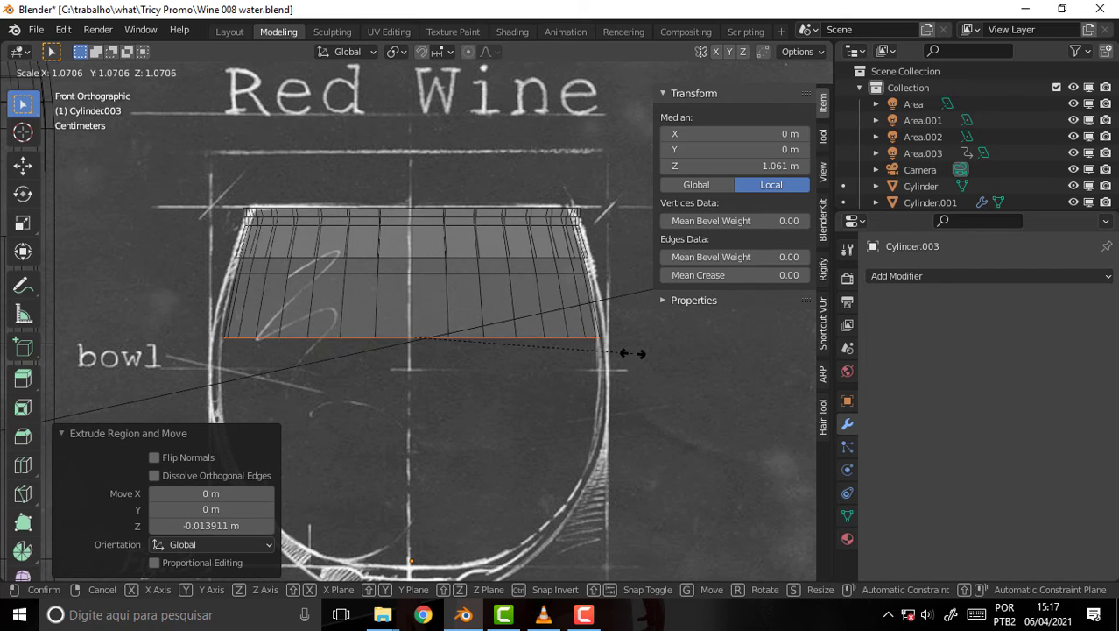
pyautogui.click(629, 353)
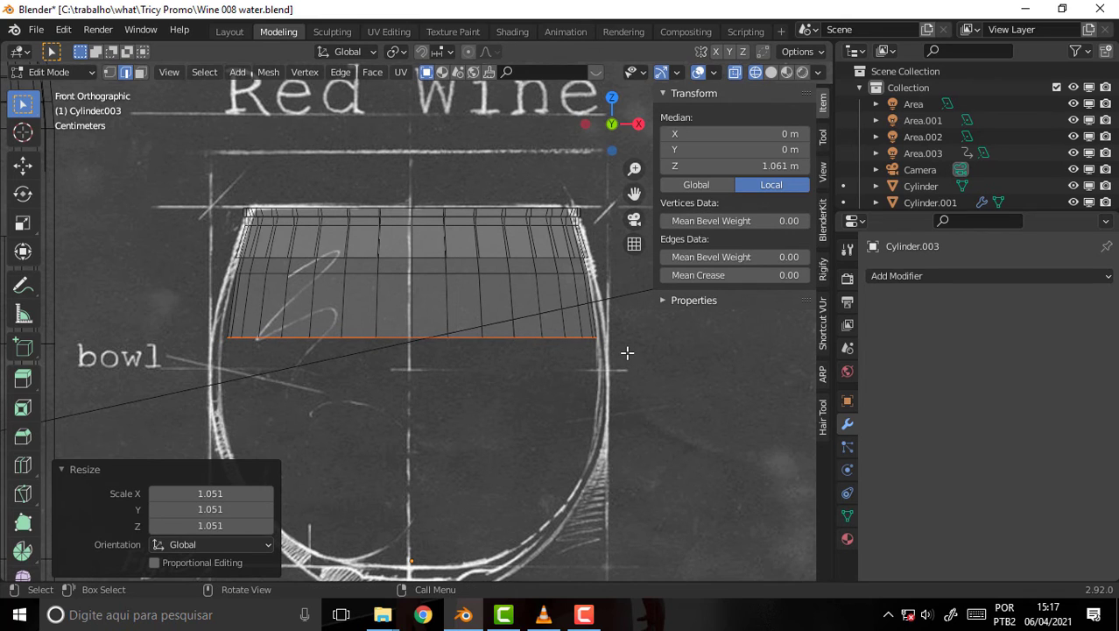
pyautogui.press('e')
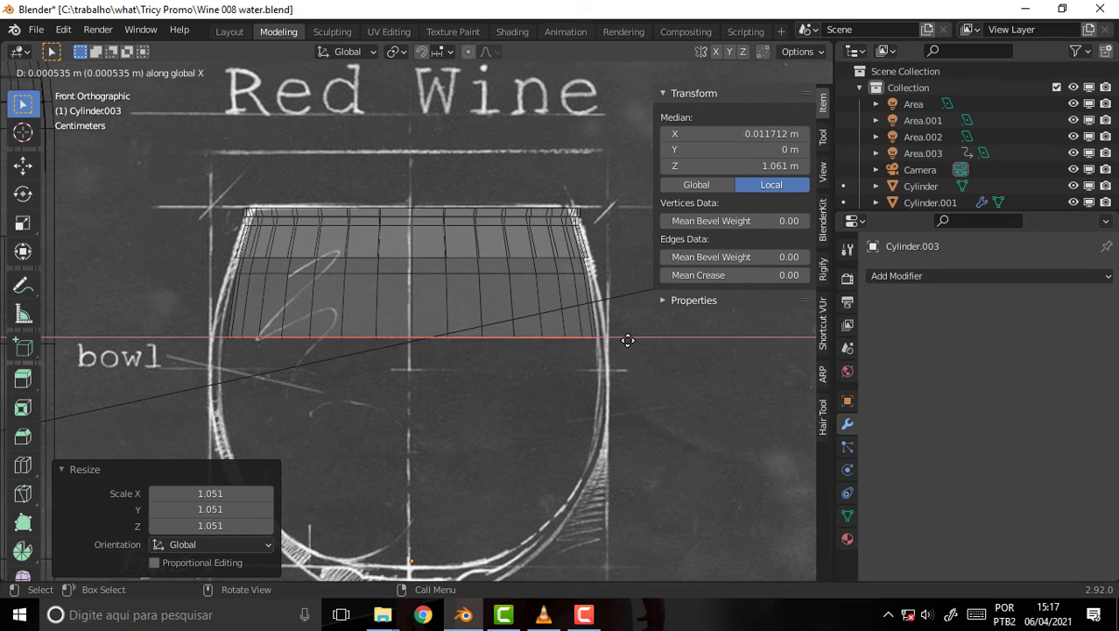
pyautogui.rightClick(628, 338)
pyautogui.press('g')
pyautogui.press('z')
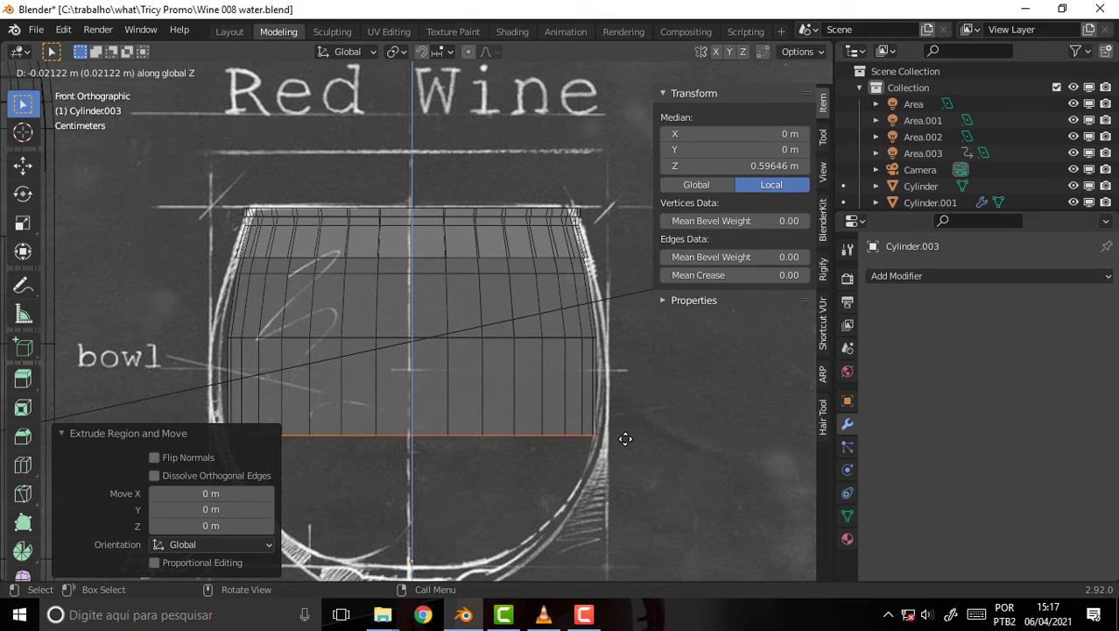
pyautogui.click(625, 438)
# Step: Pan down the blueprint and add a lower bowl ring narrowed to 0.849
pyautogui.moveTo(634, 193); pyautogui.dragTo(629, 107)
pyautogui.press('g')
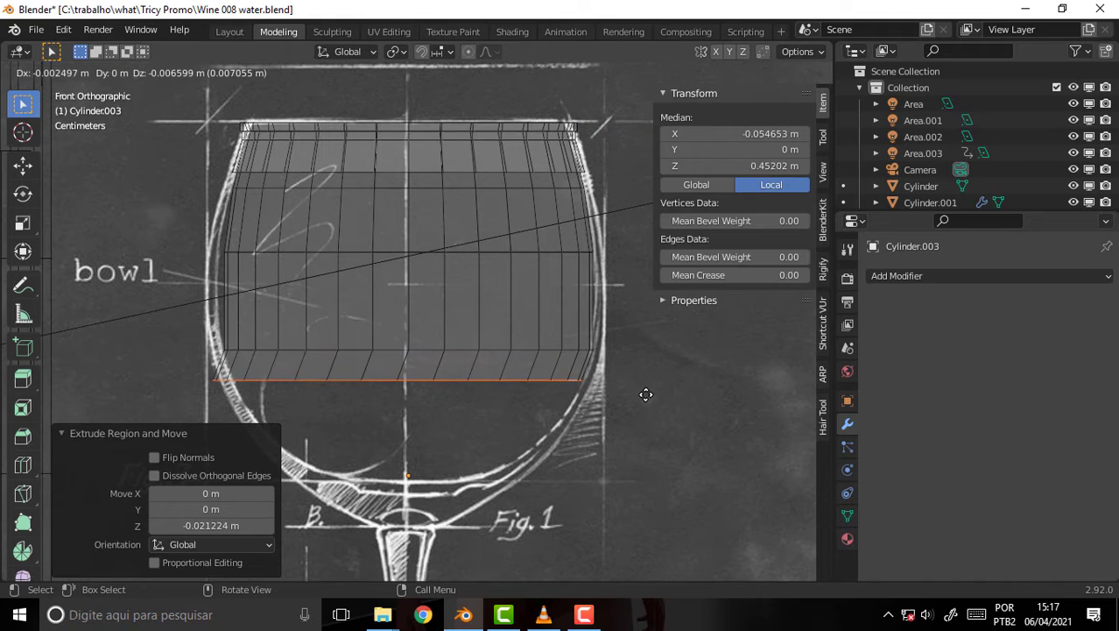
pyautogui.press('z')
pyautogui.click(641, 426)
pyautogui.press('s')
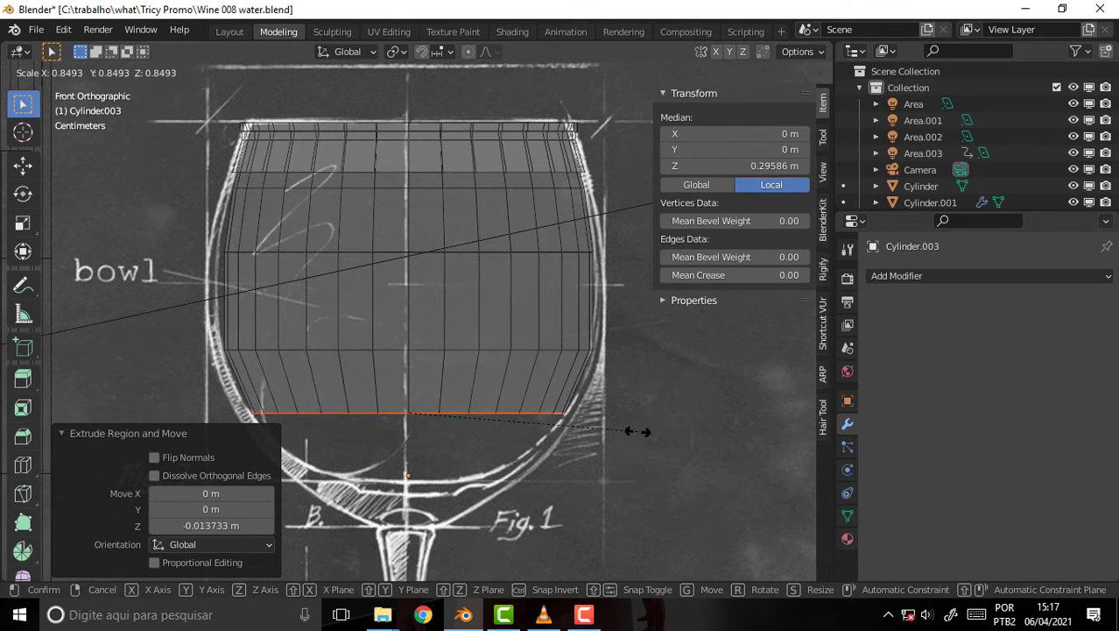
pyautogui.click(638, 431)
# Step: Add two more rings lower down, shrinking them to 0.658 and 0.497
pyautogui.press('g')
pyautogui.press('z')
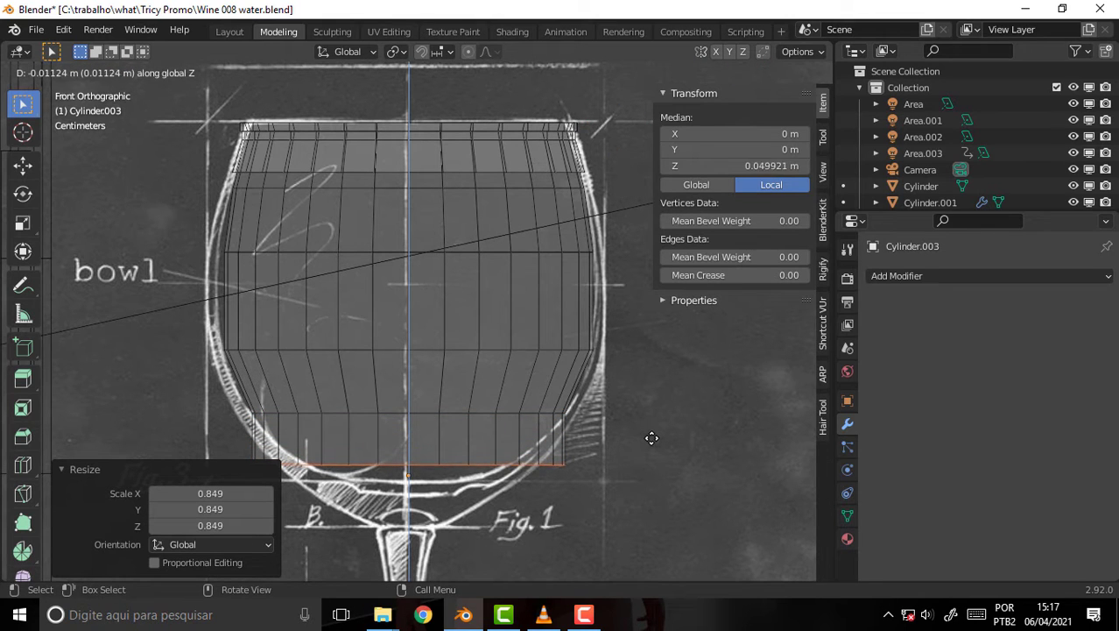
pyautogui.click(651, 438)
pyautogui.press('s')
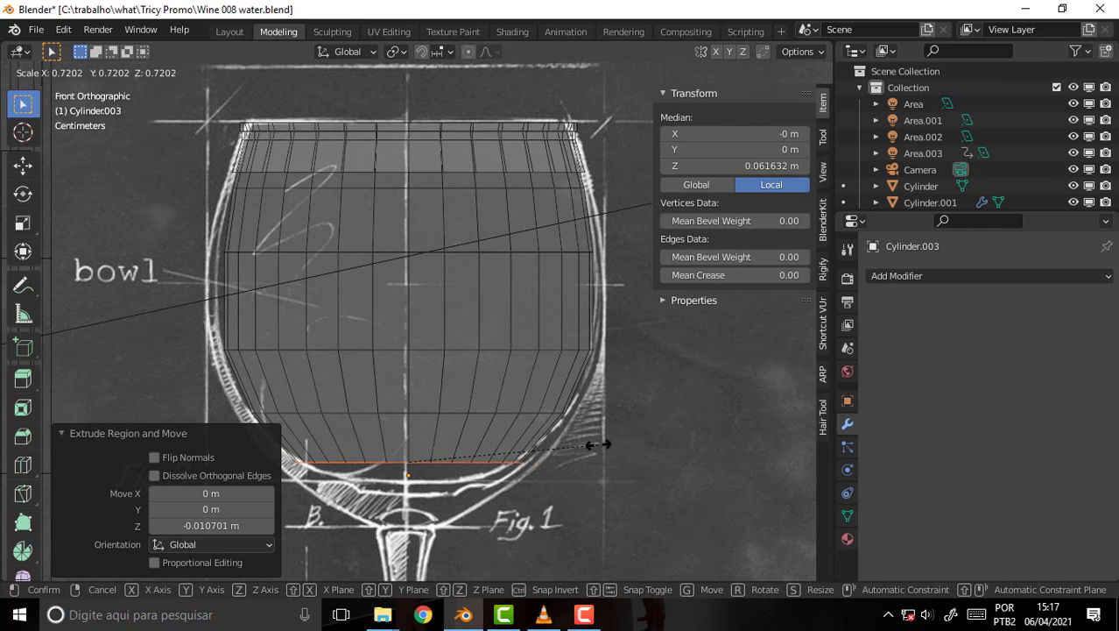
pyautogui.click(595, 412)
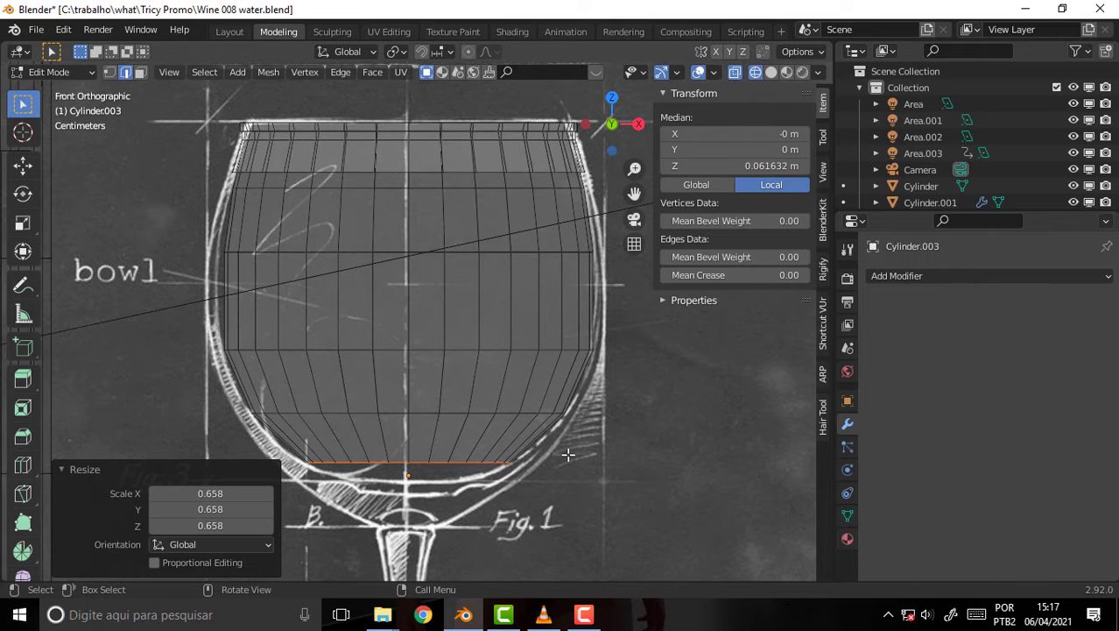
pyautogui.press('g')
pyautogui.press('z')
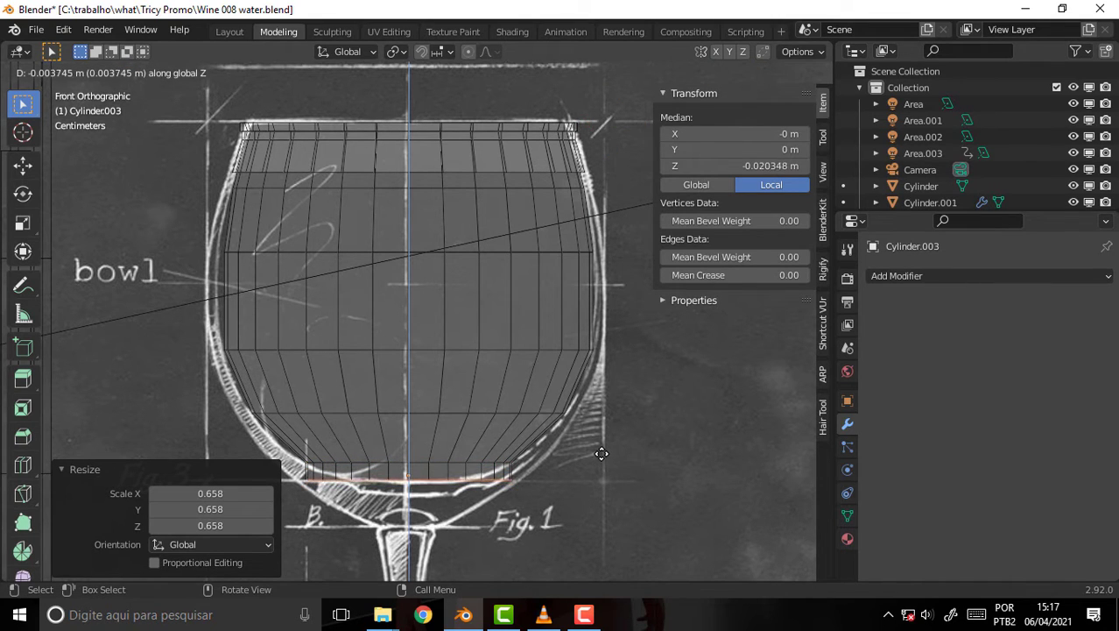
pyautogui.click(618, 452)
pyautogui.press('s')
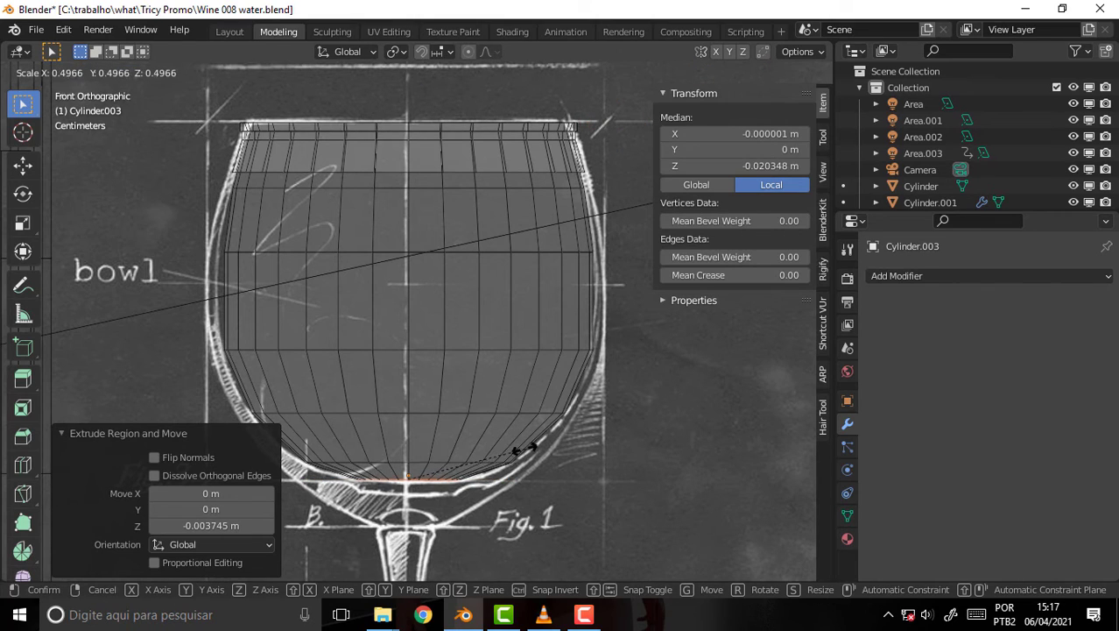
pyautogui.click(524, 450)
# Step: Lower the ring near the rim to Z 1.0607 m and widen it by 1.084
pyautogui.scroll(-3, 572, 285)
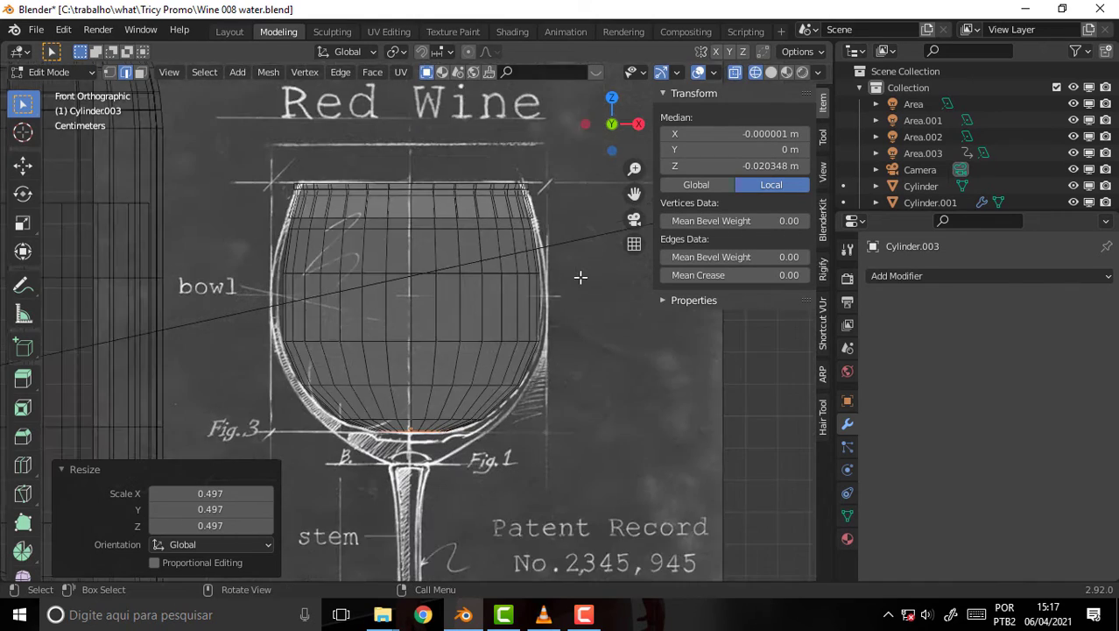
pyautogui.moveTo(572, 285)
pyautogui.mouseDown(button='middle')
pyautogui.moveTo(542, 280)
pyautogui.moveTo(526, 377)
pyautogui.moveTo(437, 304)
pyautogui.moveTo(437, 295)
pyautogui.moveTo(527, 272)
pyautogui.moveTo(544, 278)
pyautogui.moveTo(582, 228)
pyautogui.mouseUp(button='middle')
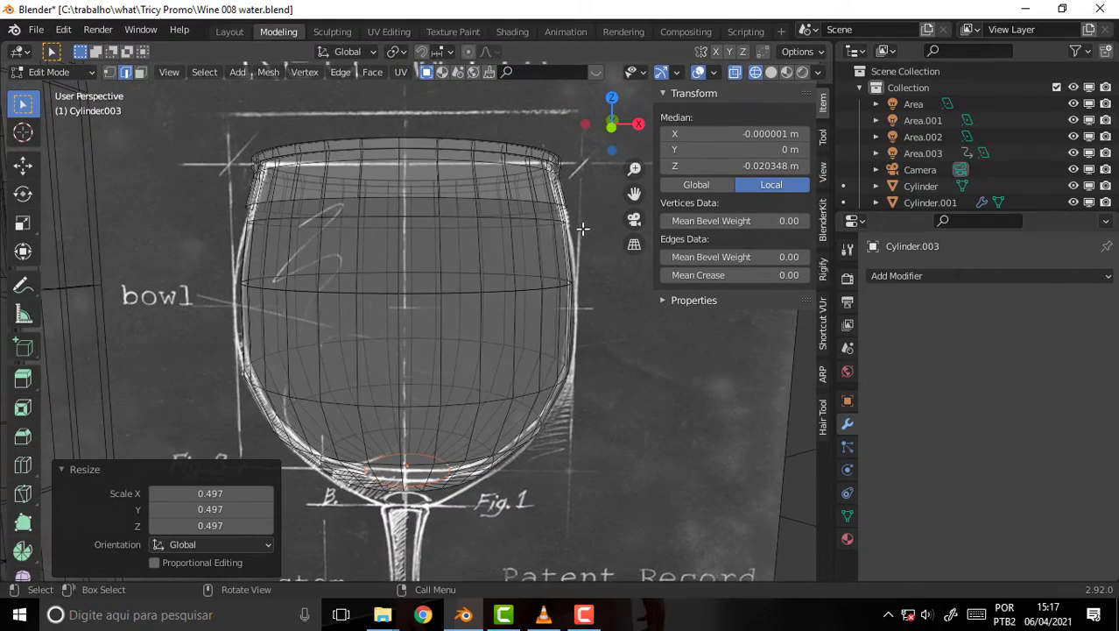
pyautogui.keyDown('alt'); pyautogui.click(560, 206); pyautogui.keyUp('alt')
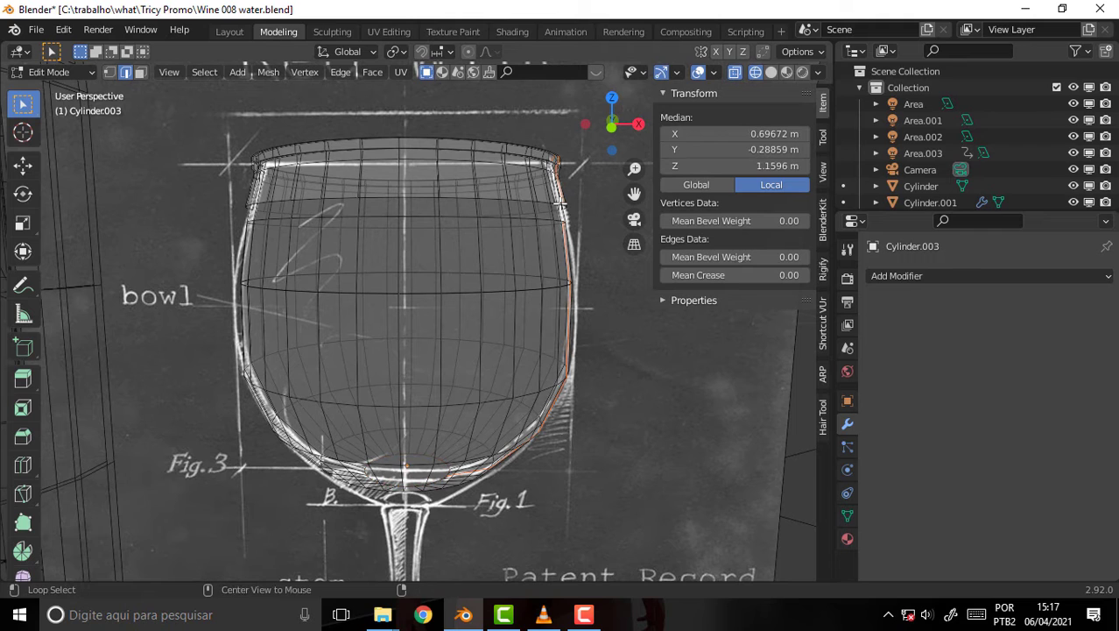
pyautogui.keyDown('alt'); pyautogui.click(561, 208); pyautogui.keyUp('alt')
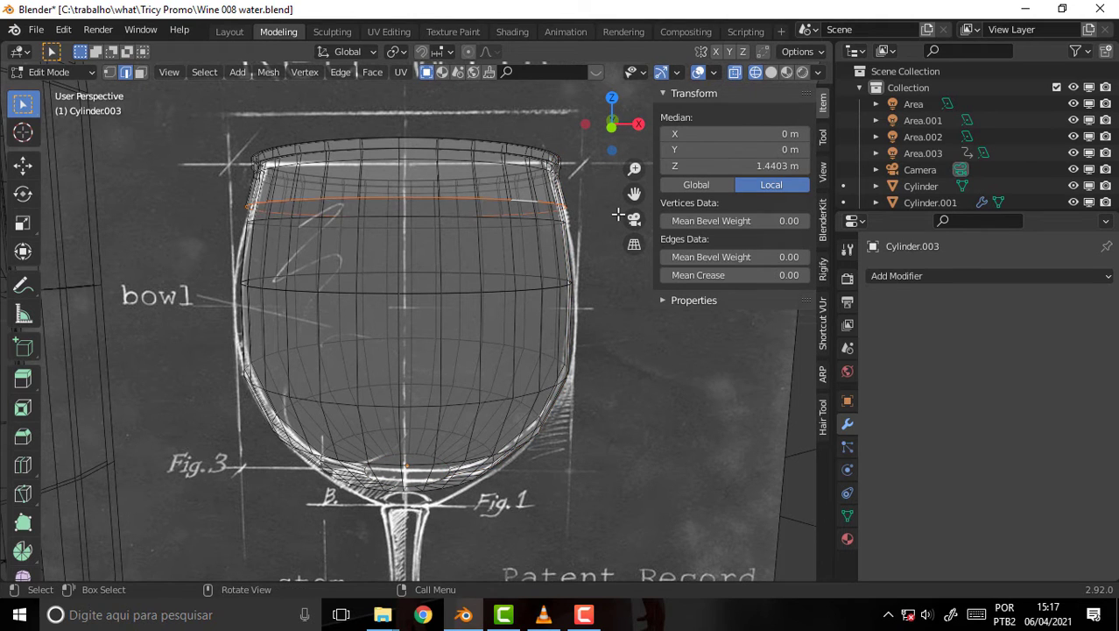
pyautogui.press('g')
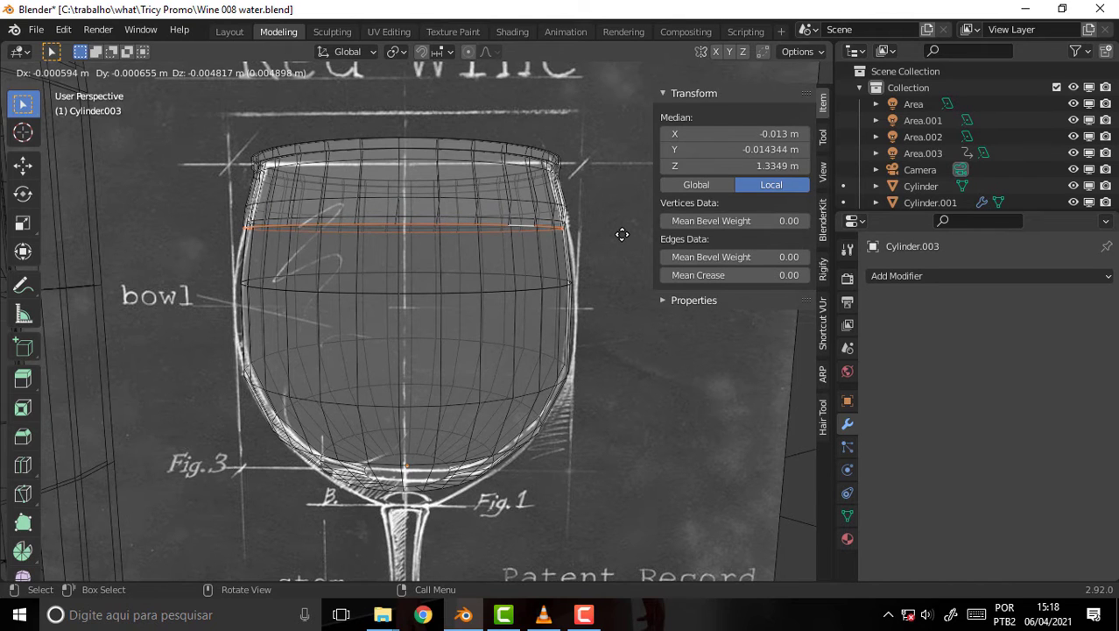
pyautogui.press('z')
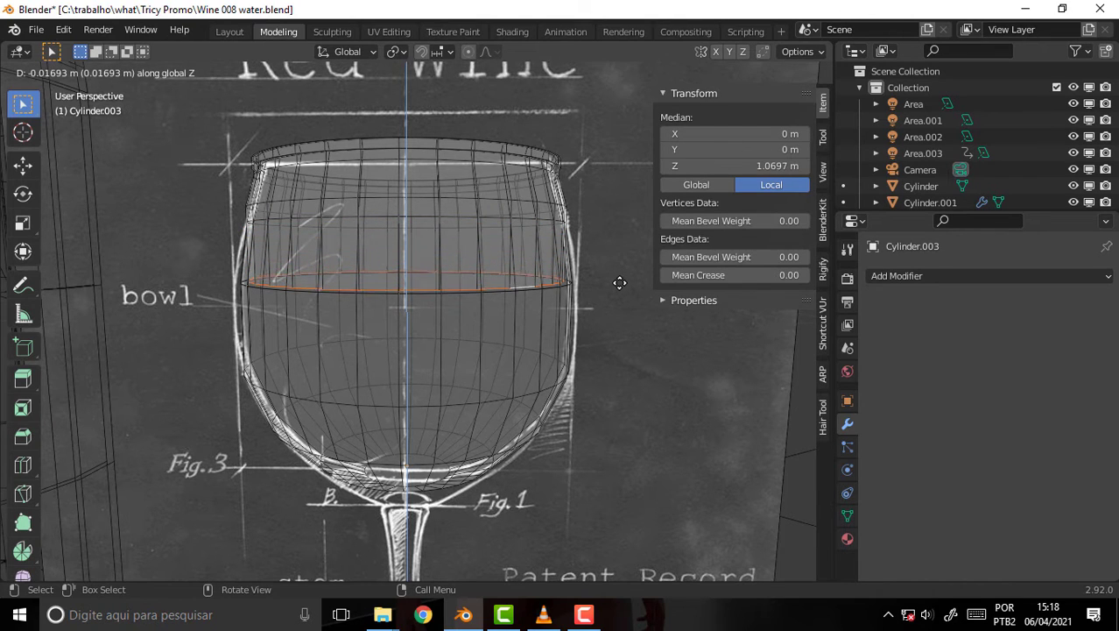
pyautogui.click(619, 284)
pyautogui.press('s')
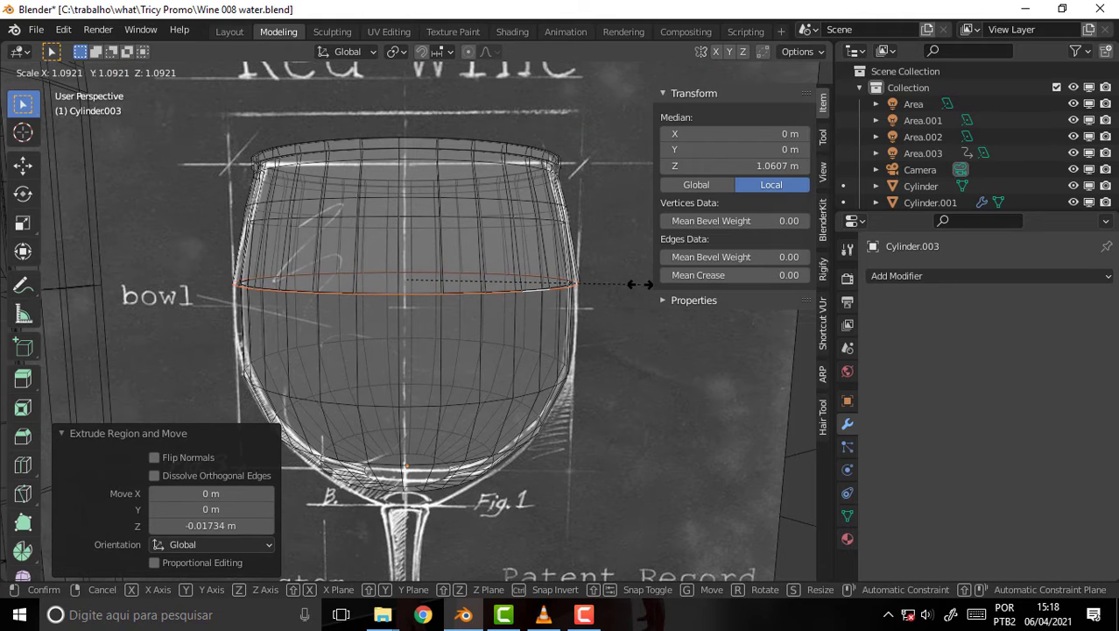
pyautogui.click(632, 281)
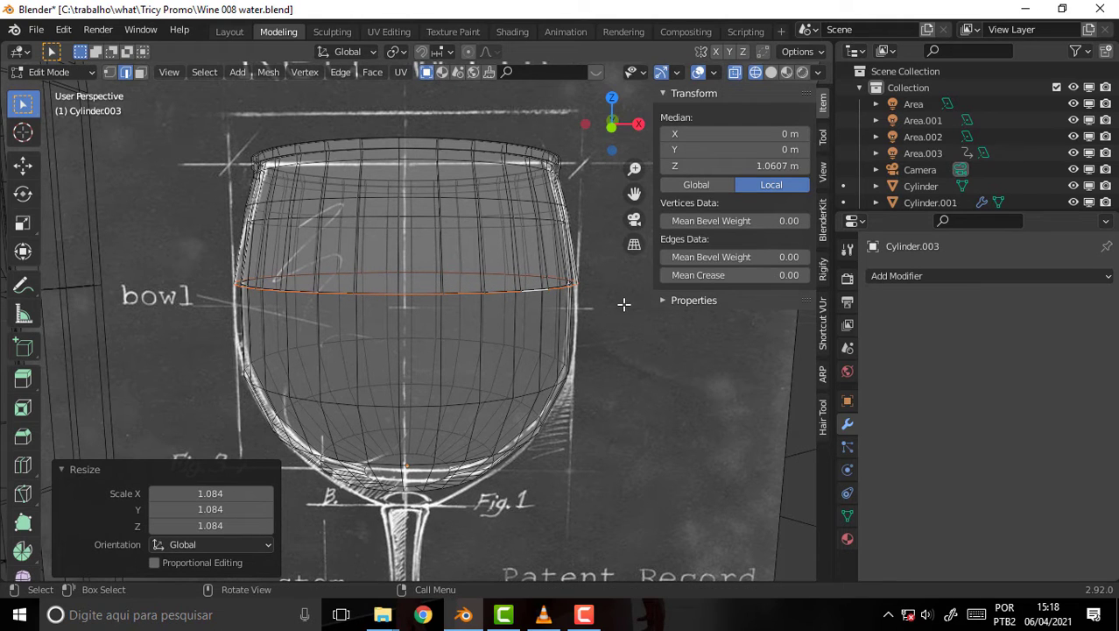
# Step: Move the next ring down to Z 0.65595 m and scale it to 0.984
pyautogui.press('g')
pyautogui.press('z')
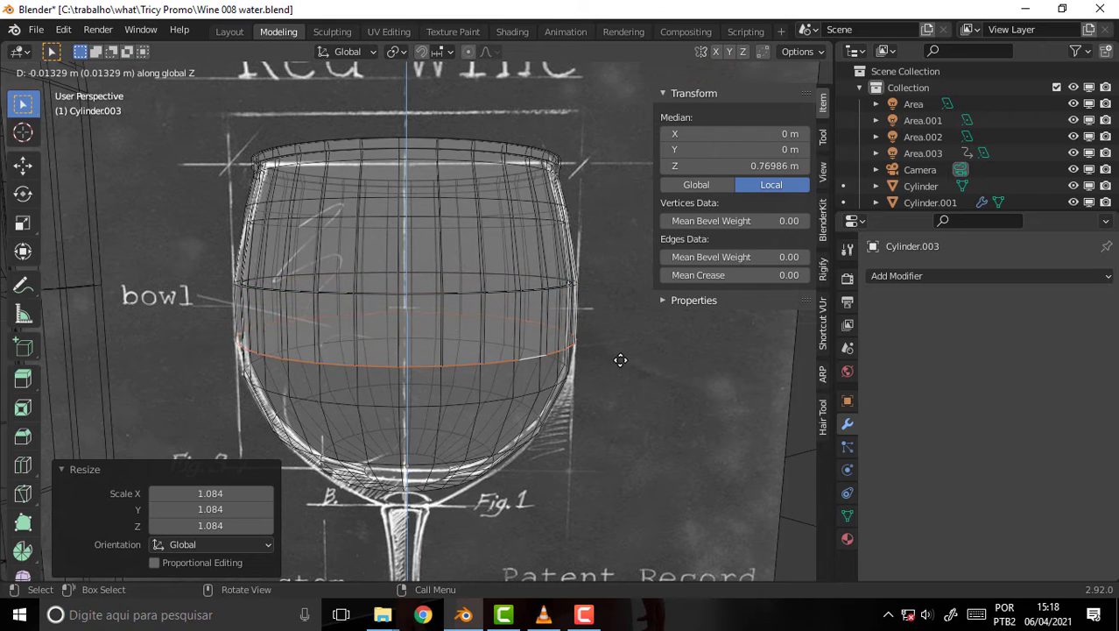
pyautogui.click(620, 377)
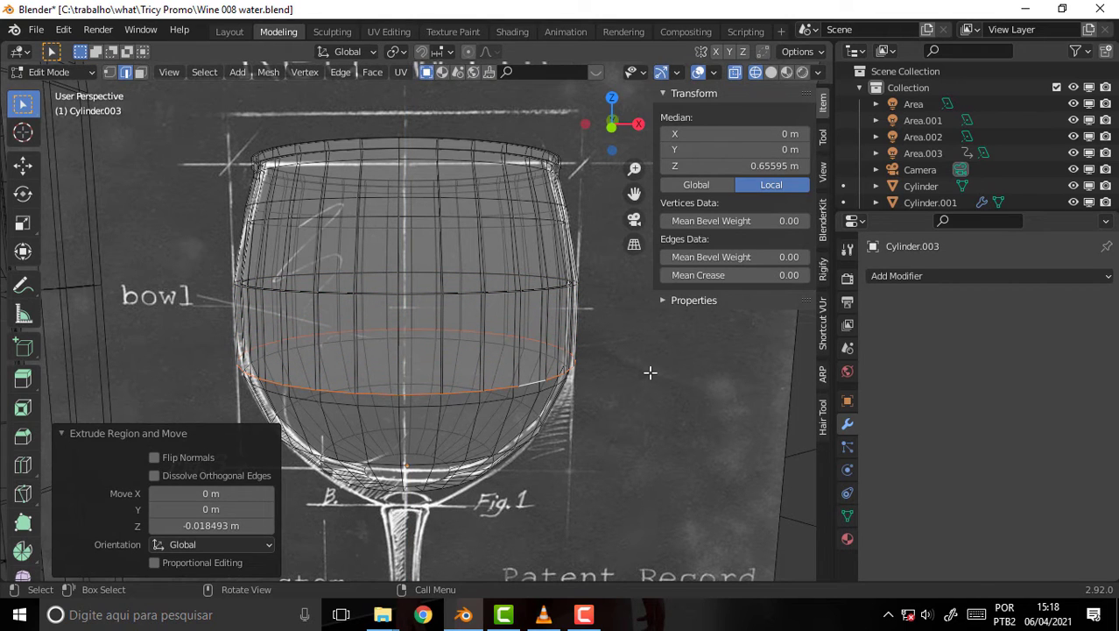
pyautogui.press('s')
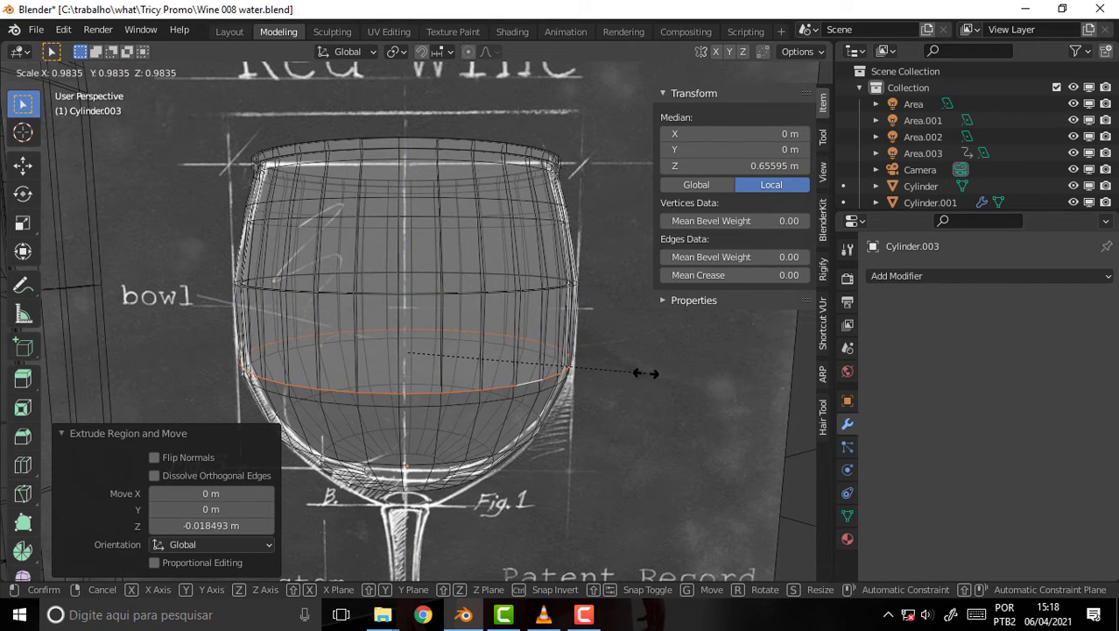
pyautogui.click(645, 373)
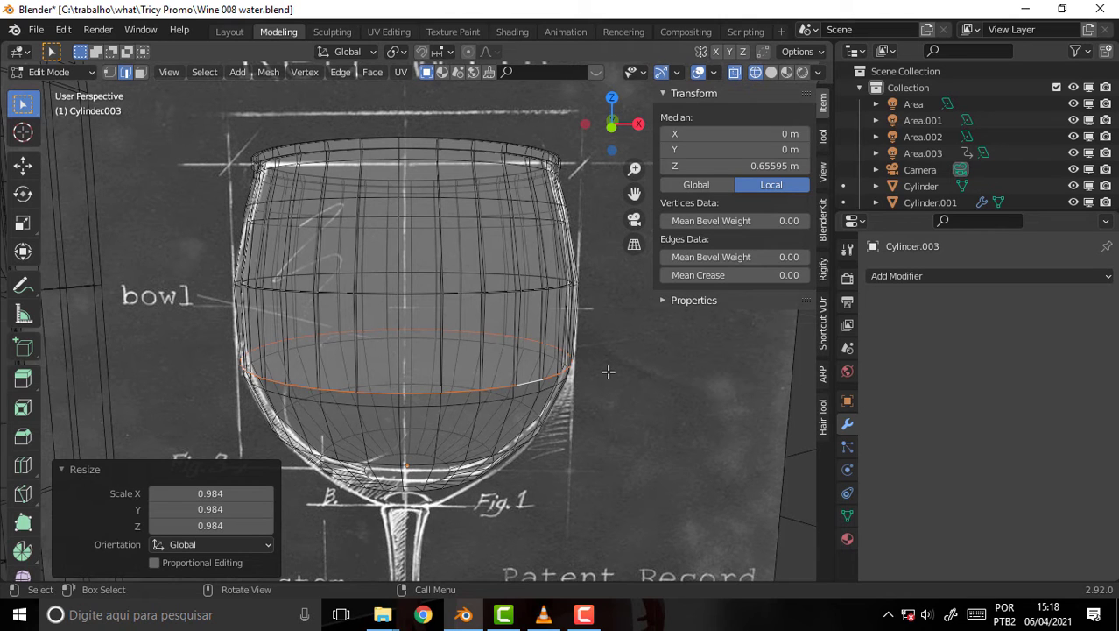
# Step: In front view, lower the bottom bowl ring and narrow it slightly
pyautogui.press('KP_1')
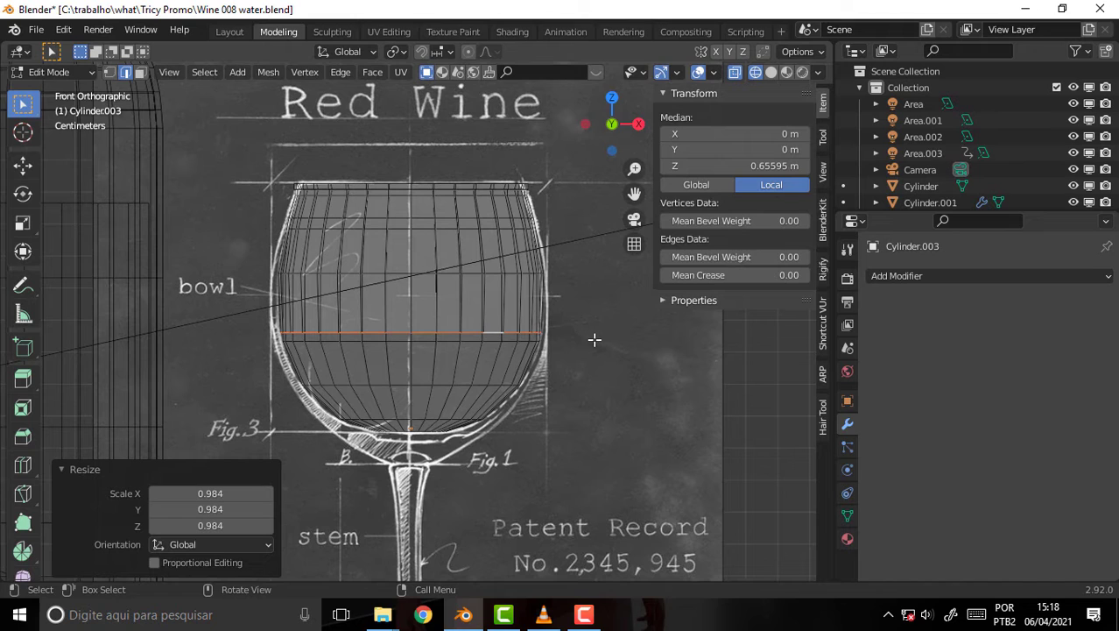
pyautogui.press('g')
pyautogui.press('z')
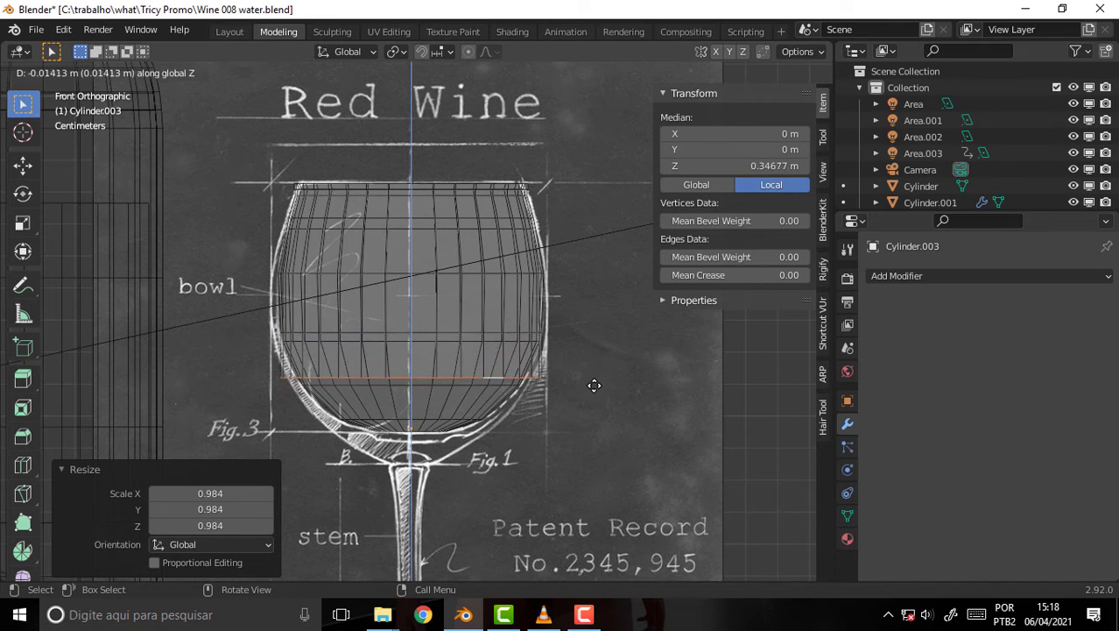
pyautogui.click(594, 388)
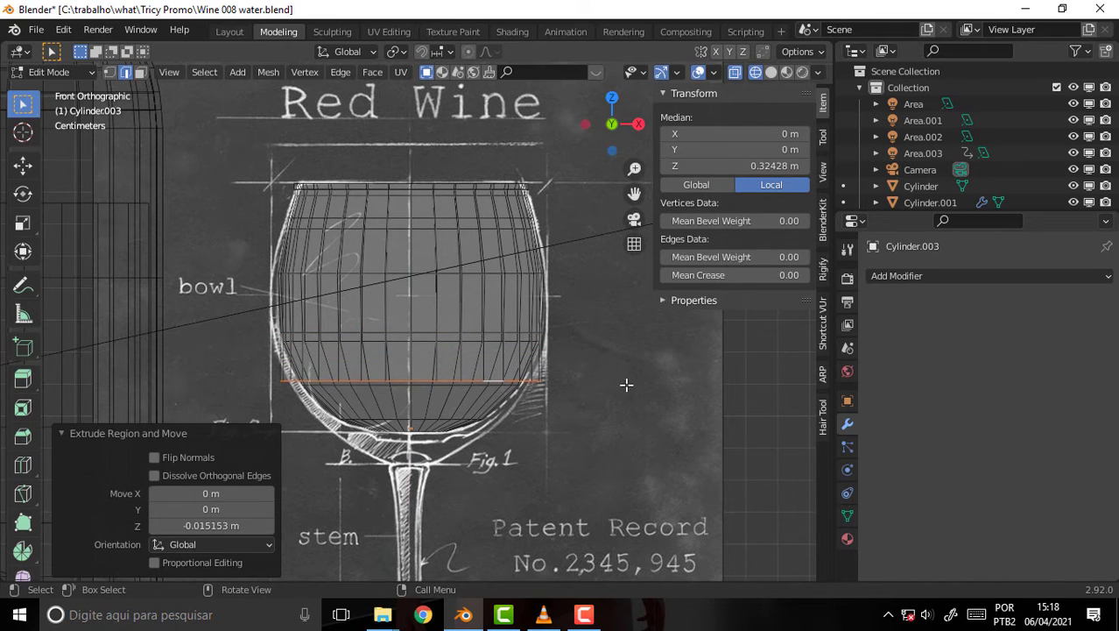
pyautogui.press('s')
pyautogui.click(644, 381)
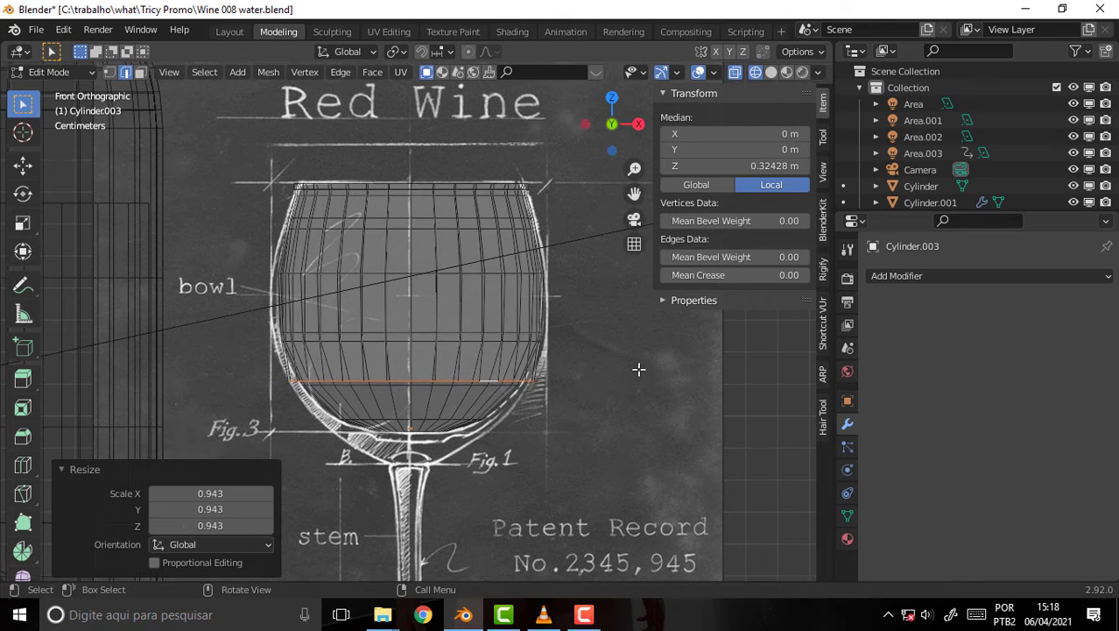
# Step: Extrude two rings down along Z, shrinking each to match the blueprint outline
pyautogui.press('e')
pyautogui.press('z')
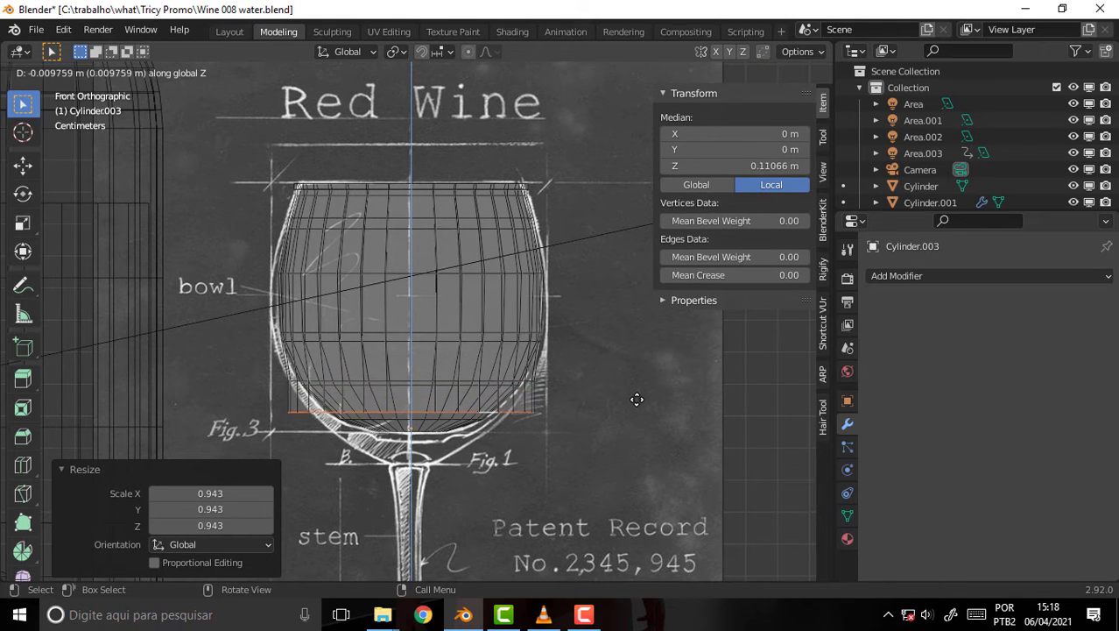
pyautogui.click(637, 402)
pyautogui.press('s')
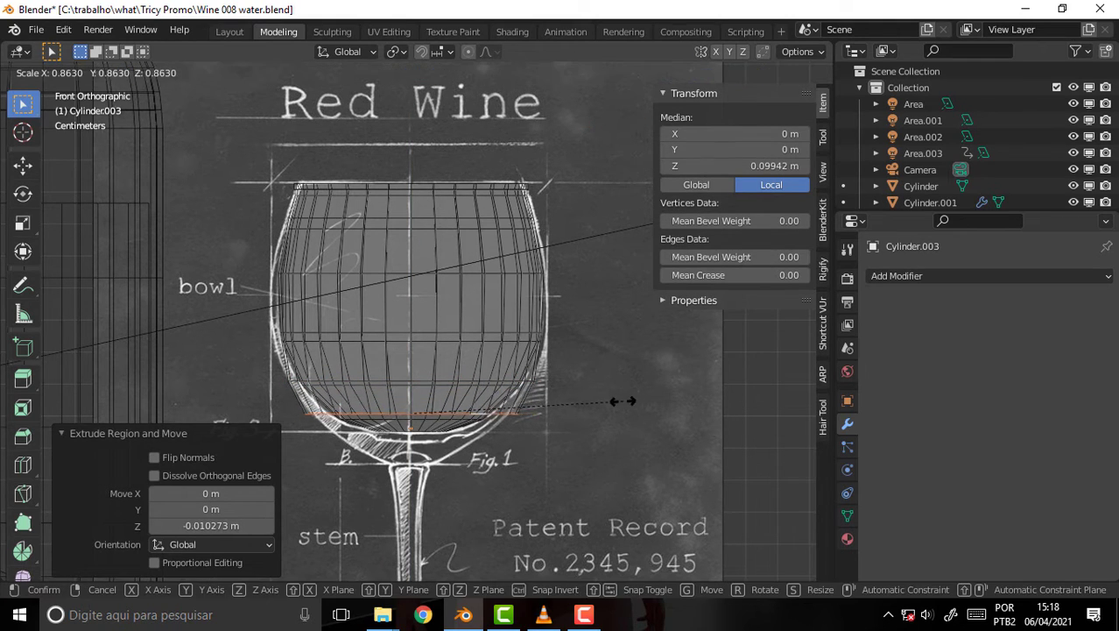
pyautogui.click(626, 400)
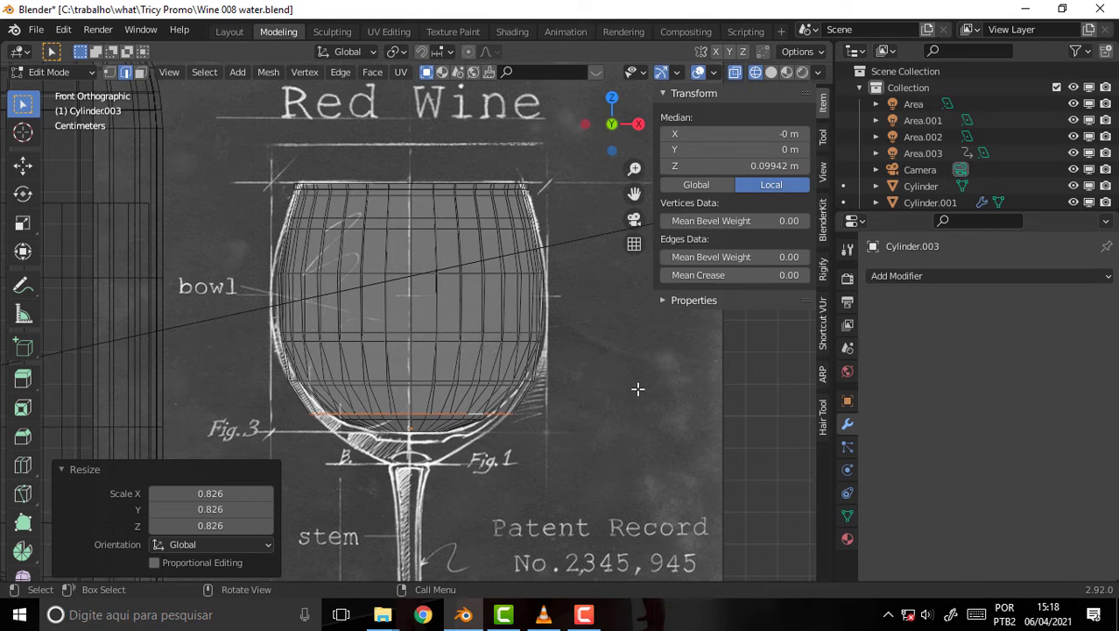
pyautogui.press('e')
pyautogui.press('z')
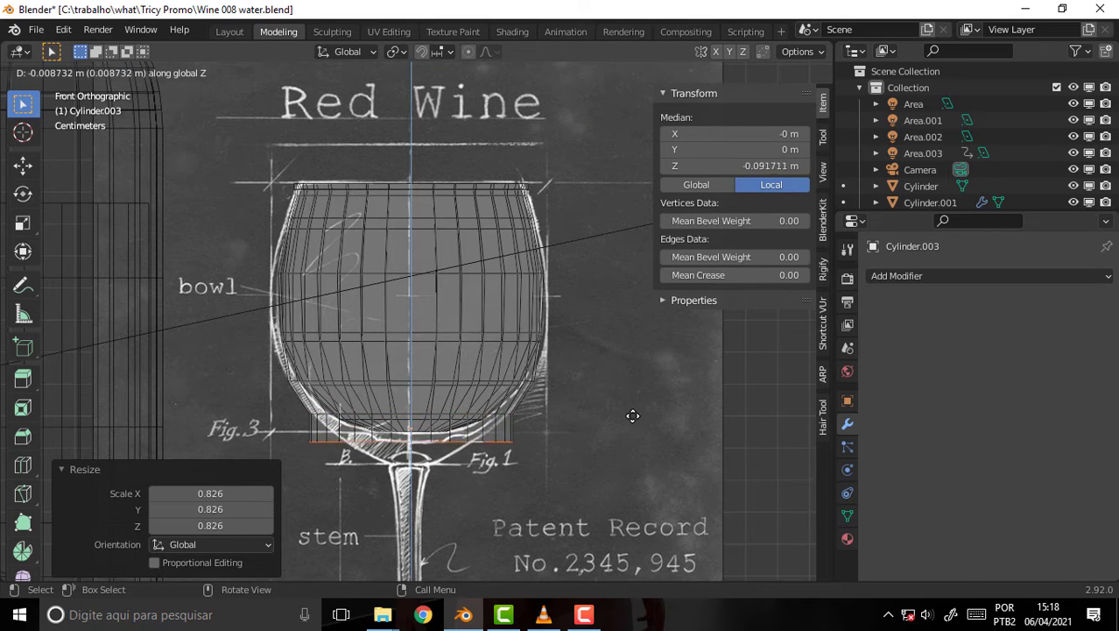
pyautogui.click(632, 415)
pyautogui.press('s')
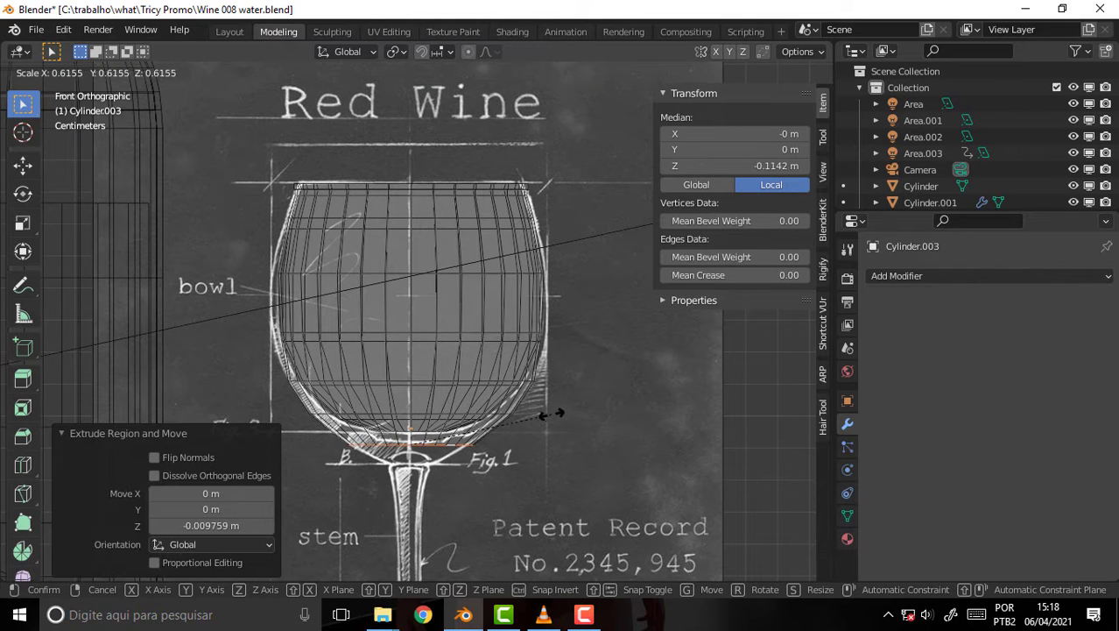
pyautogui.click(565, 413)
# Step: Extrude two final rings toward the stem, scaled 0.647 and 0.470
pyautogui.press('e')
pyautogui.press('z')
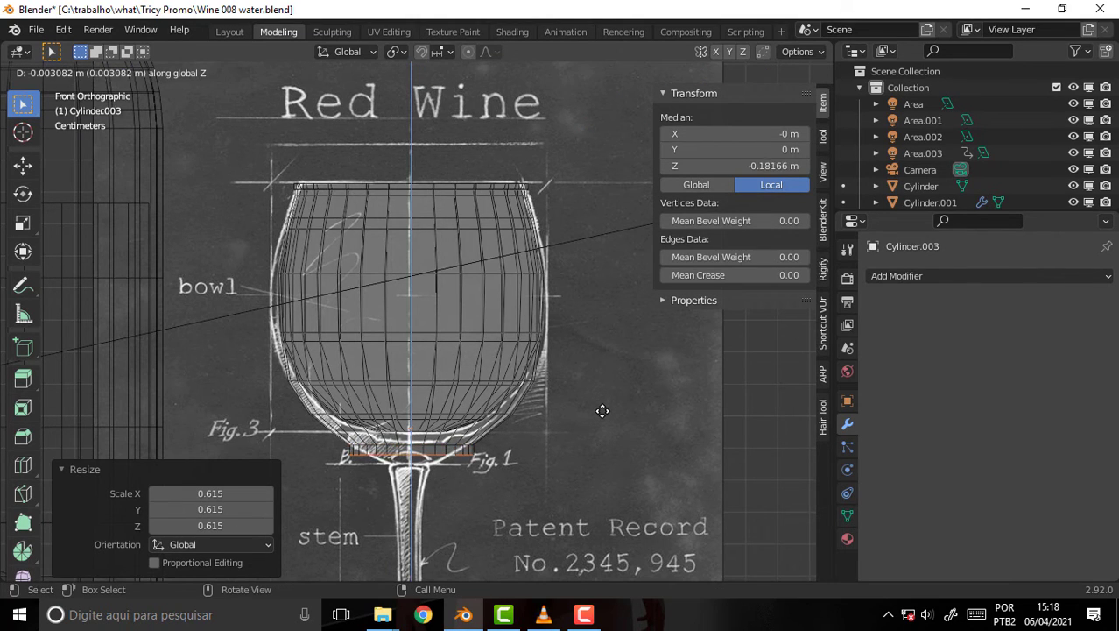
pyautogui.click(603, 412)
pyautogui.press('s')
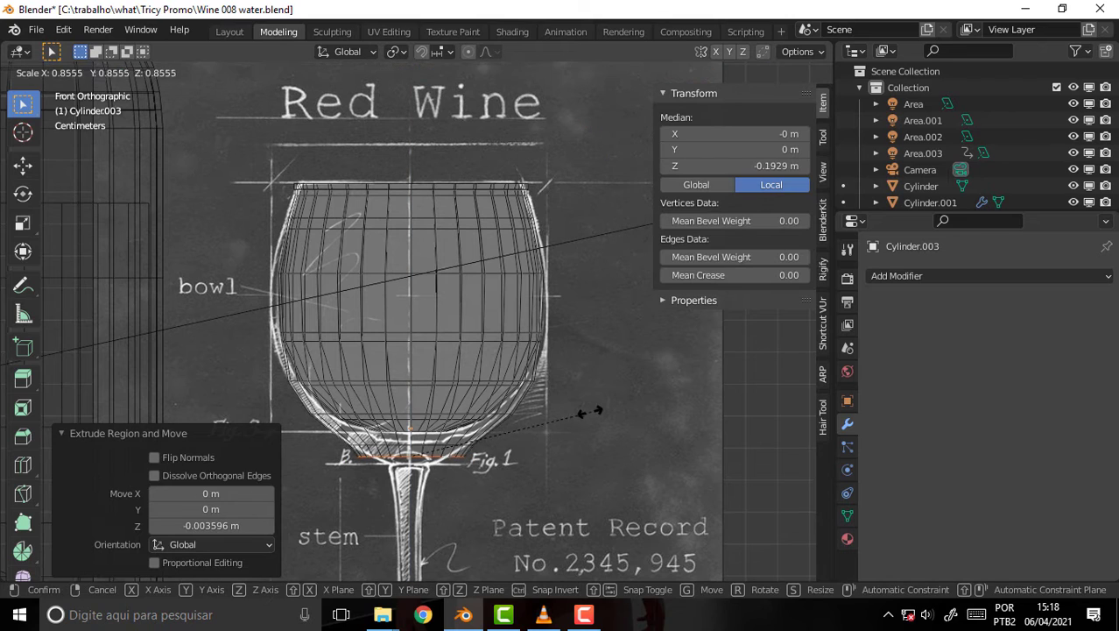
pyautogui.click(550, 415)
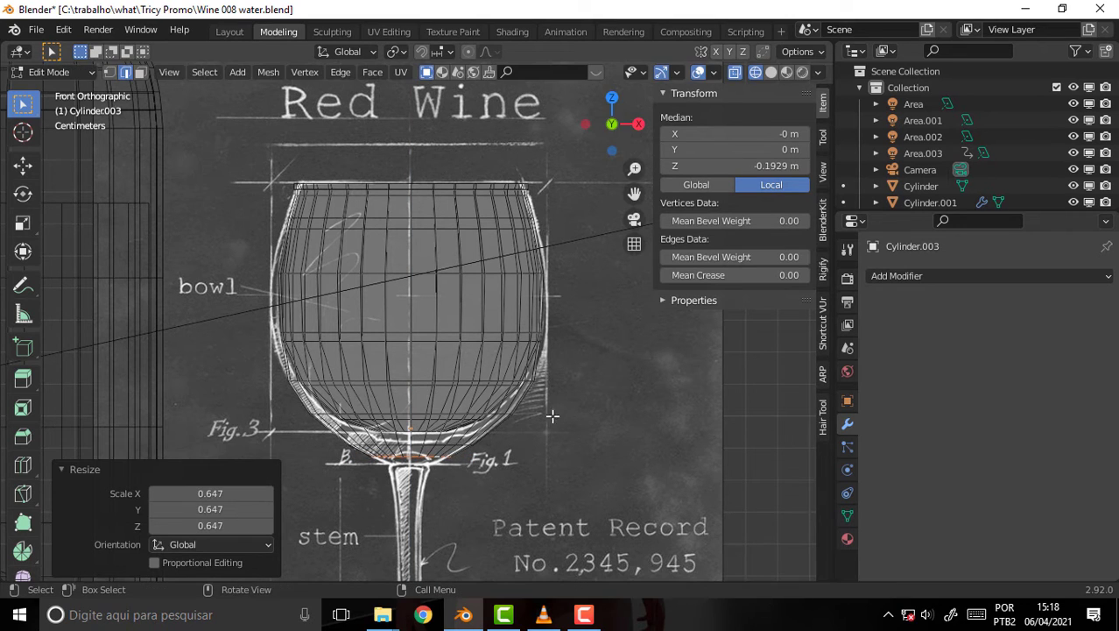
pyautogui.press('e')
pyautogui.press('z')
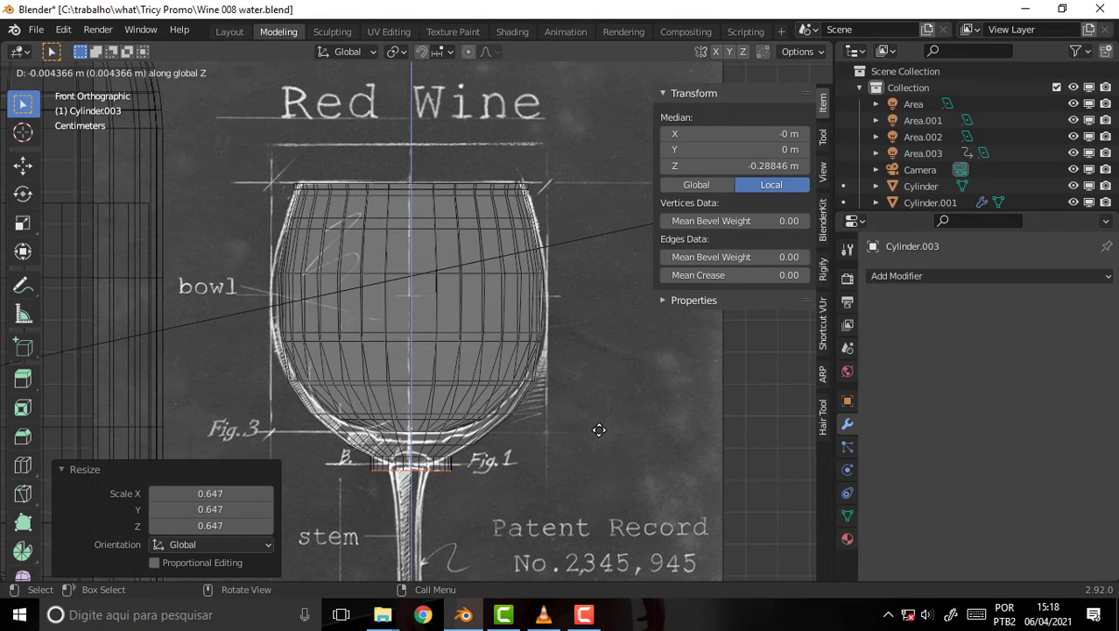
pyautogui.click(596, 426)
pyautogui.press('s')
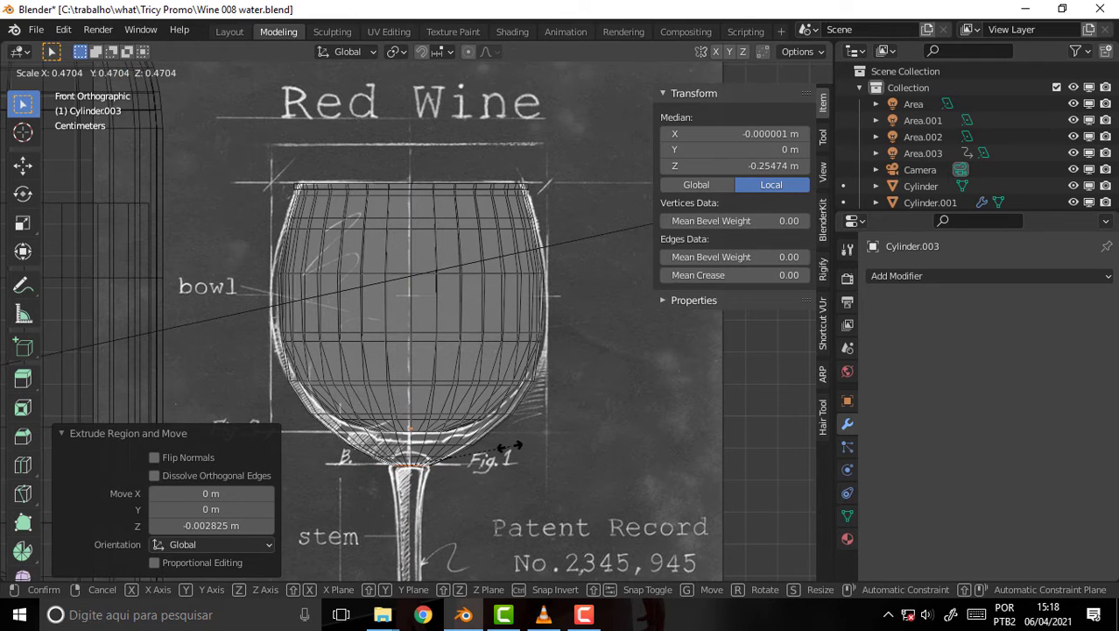
pyautogui.click(510, 446)
pyautogui.moveTo(634, 193); pyautogui.dragTo(623, 48)
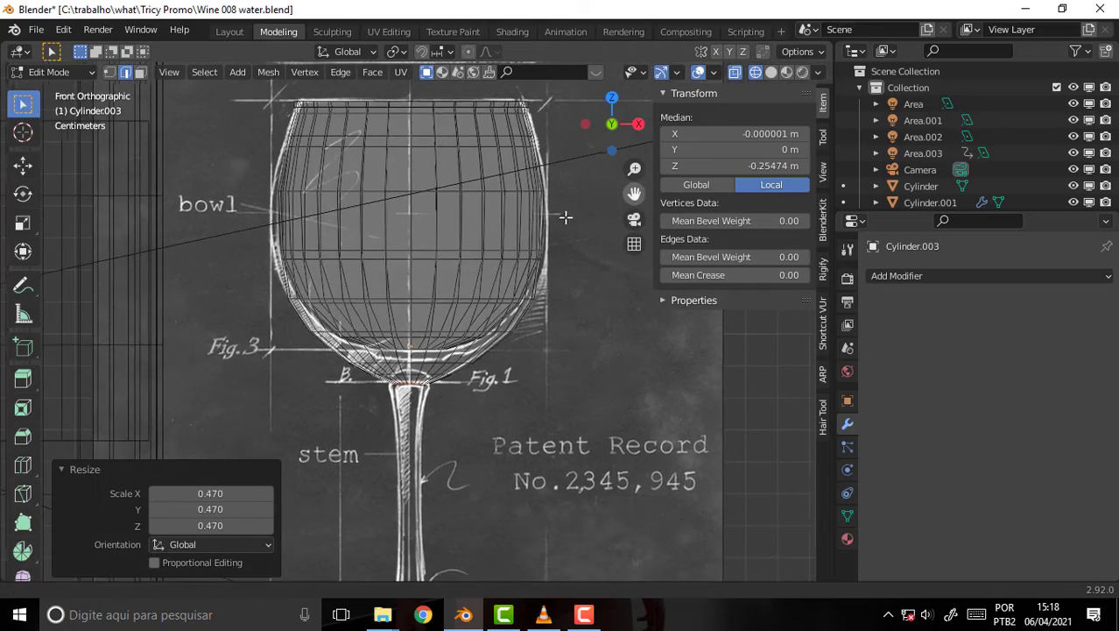
pyautogui.moveTo(531, 203)
pyautogui.mouseDown(button='middle')
pyautogui.moveTo(517, 292)
pyautogui.moveTo(630, 312)
pyautogui.moveTo(613, 341)
pyautogui.moveTo(564, 340)
pyautogui.moveTo(537, 152)
pyautogui.moveTo(504, 255)
pyautogui.mouseUp(button='middle')
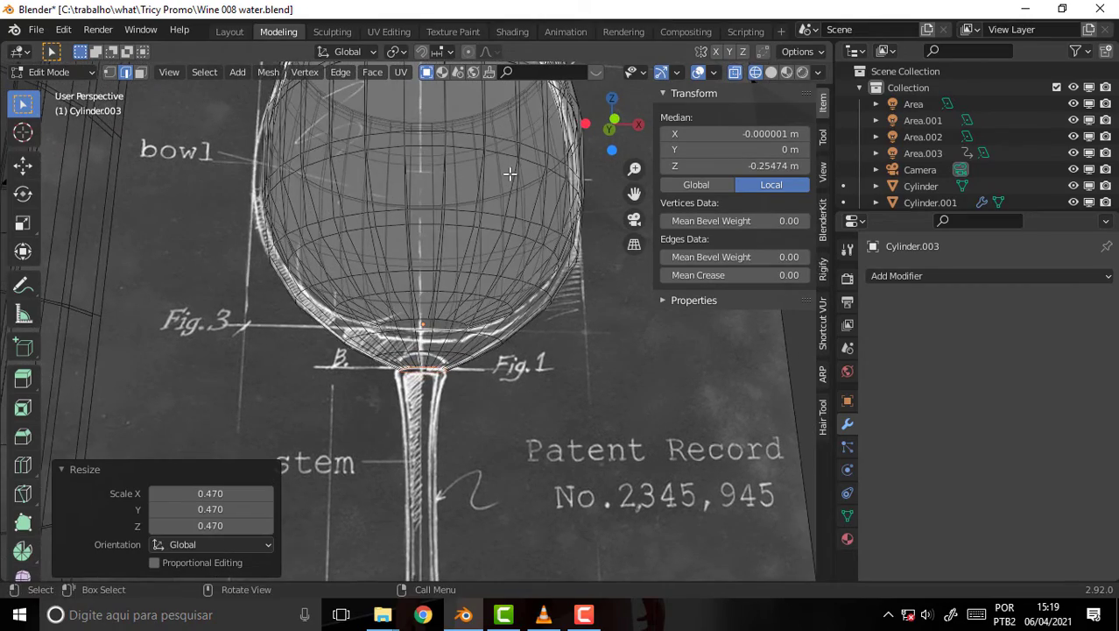
# Step: Fill the inner ring at the bowl bottom with a face
pyautogui.moveTo(510, 174)
pyautogui.mouseDown(button='middle')
pyautogui.moveTo(509, 365)
pyautogui.moveTo(508, 155)
pyautogui.moveTo(493, 233)
pyautogui.mouseUp(button='middle')
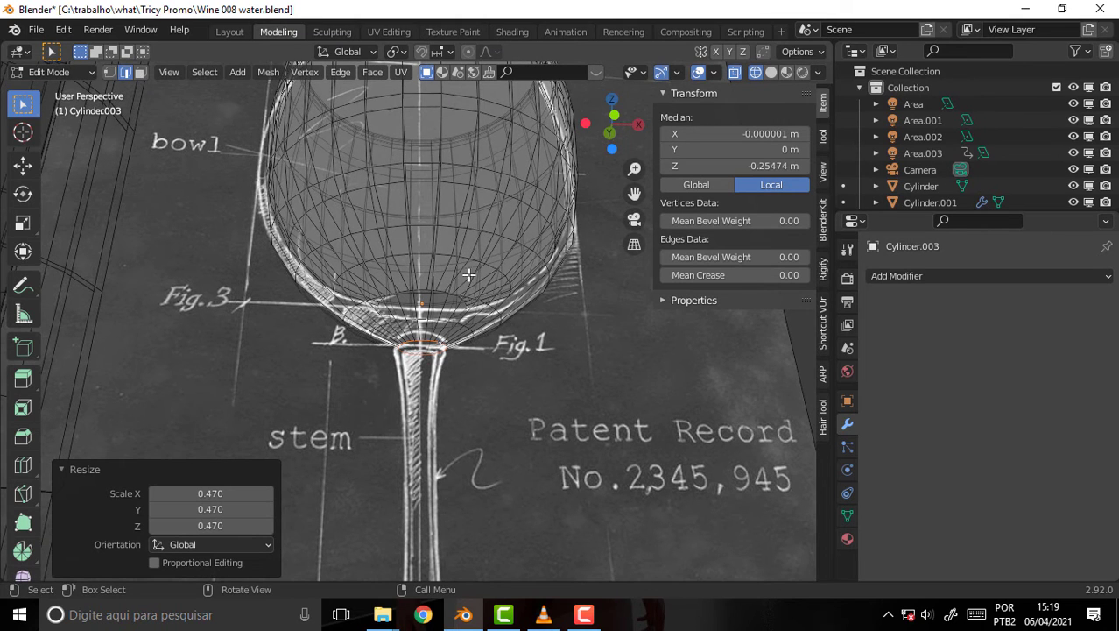
pyautogui.scroll(2, 469, 275)
pyautogui.scroll(3, 507, 154)
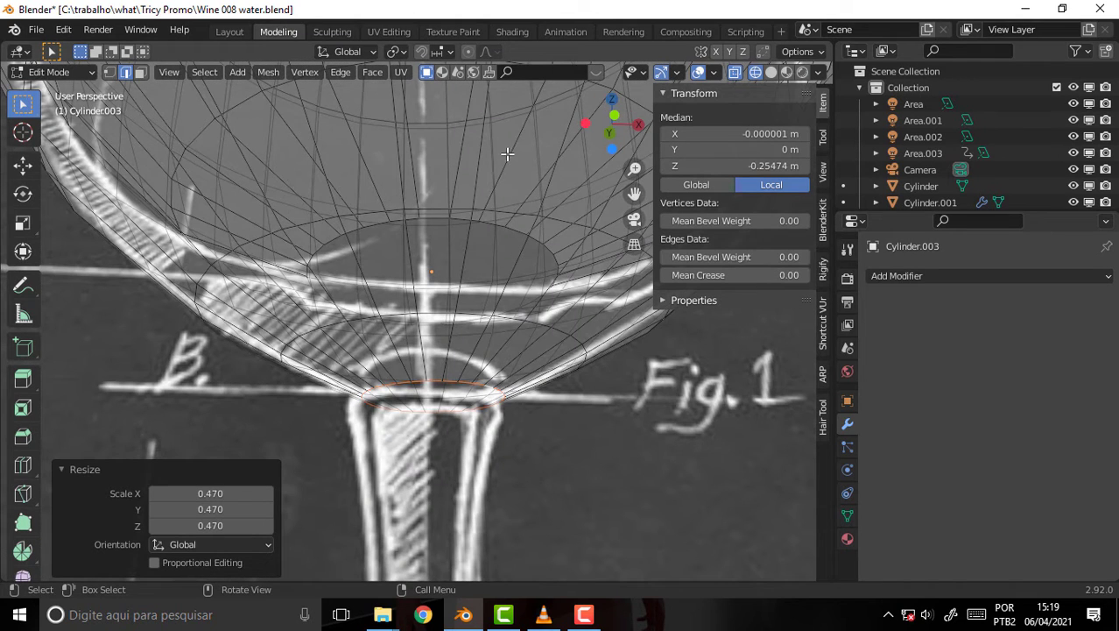
pyautogui.keyDown('alt'); pyautogui.click(334, 242); pyautogui.keyUp('alt')
pyautogui.press('f')
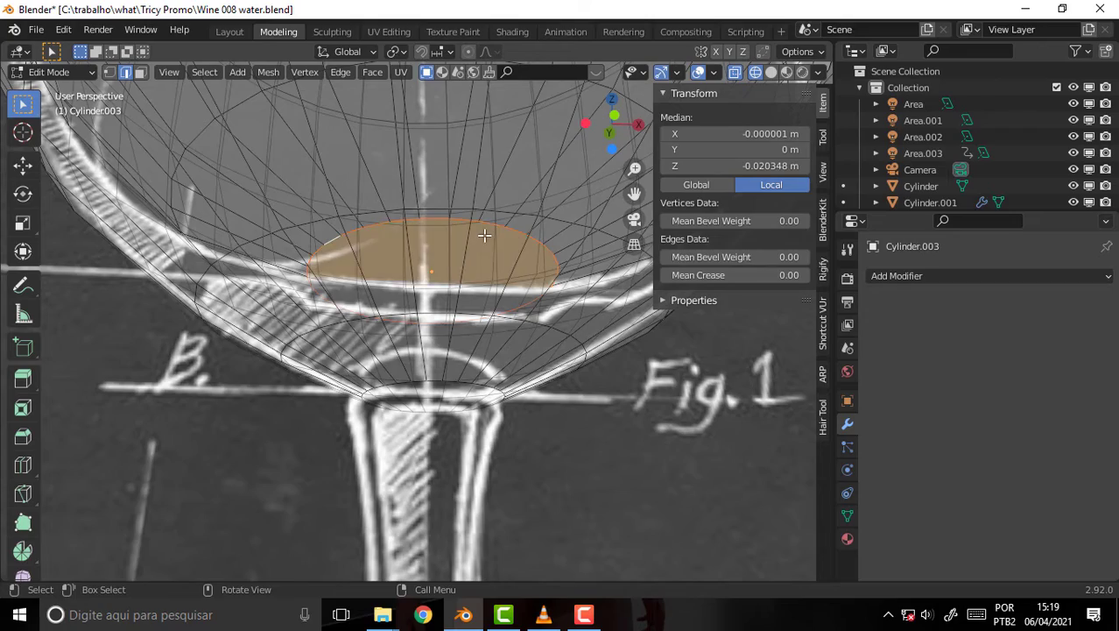
# Step: Select the bowl's base edge loop and move it, undoing a stray extra extrusion
pyautogui.moveTo(517, 205)
pyautogui.mouseDown(button='middle')
pyautogui.moveTo(520, 383)
pyautogui.moveTo(508, 225)
pyautogui.mouseUp(button='middle')
pyautogui.scroll(2, 534, 251)
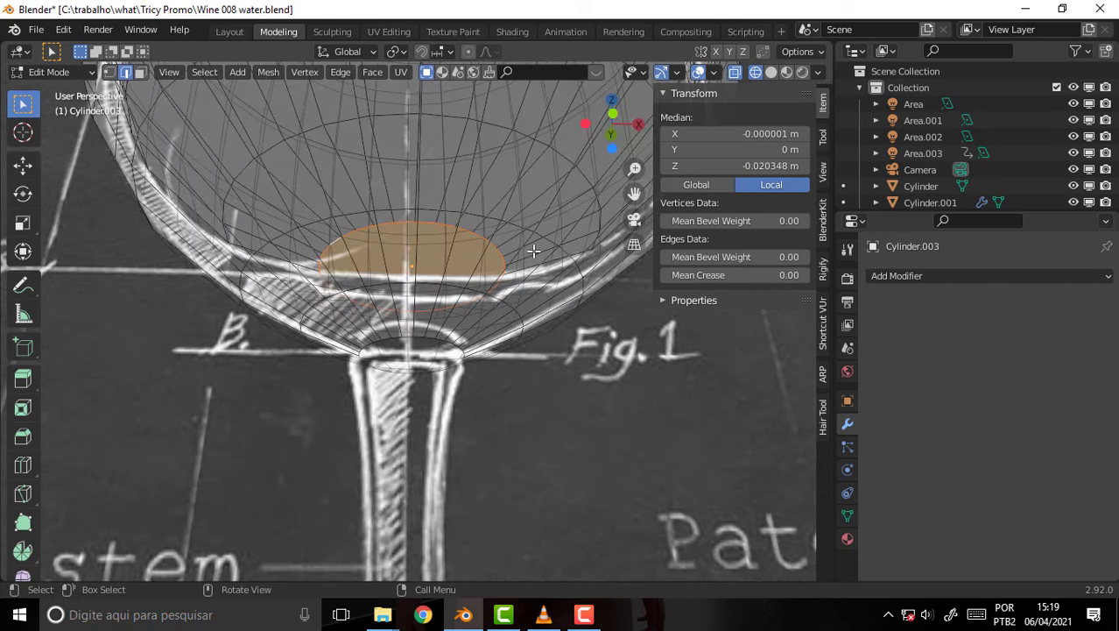
pyautogui.keyDown('alt'); pyautogui.click(459, 350); pyautogui.keyUp('alt')
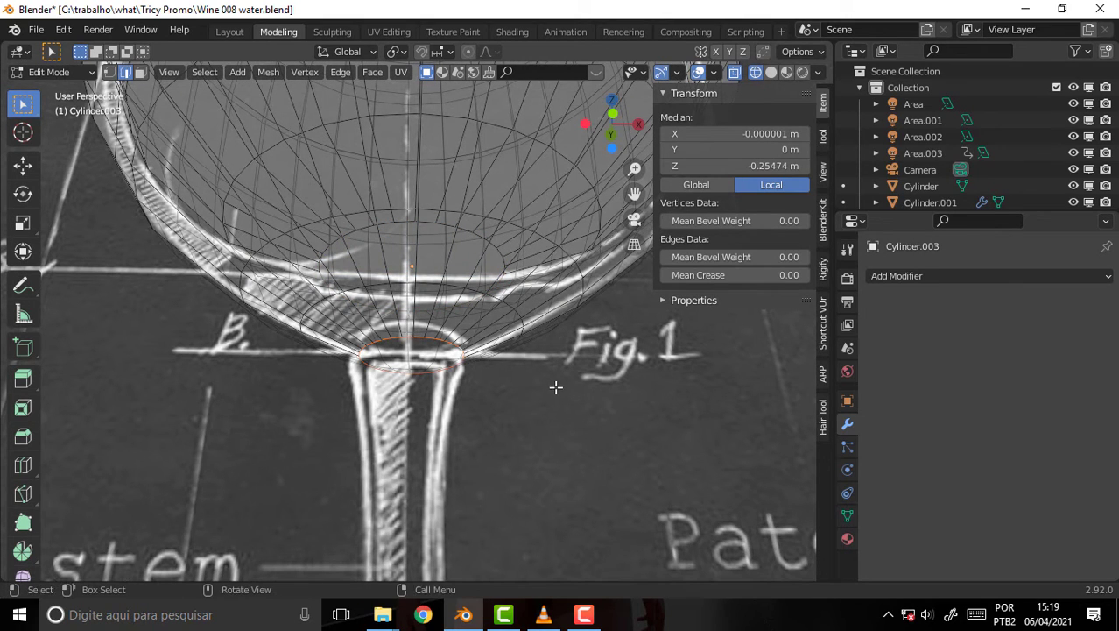
pyautogui.press('g')
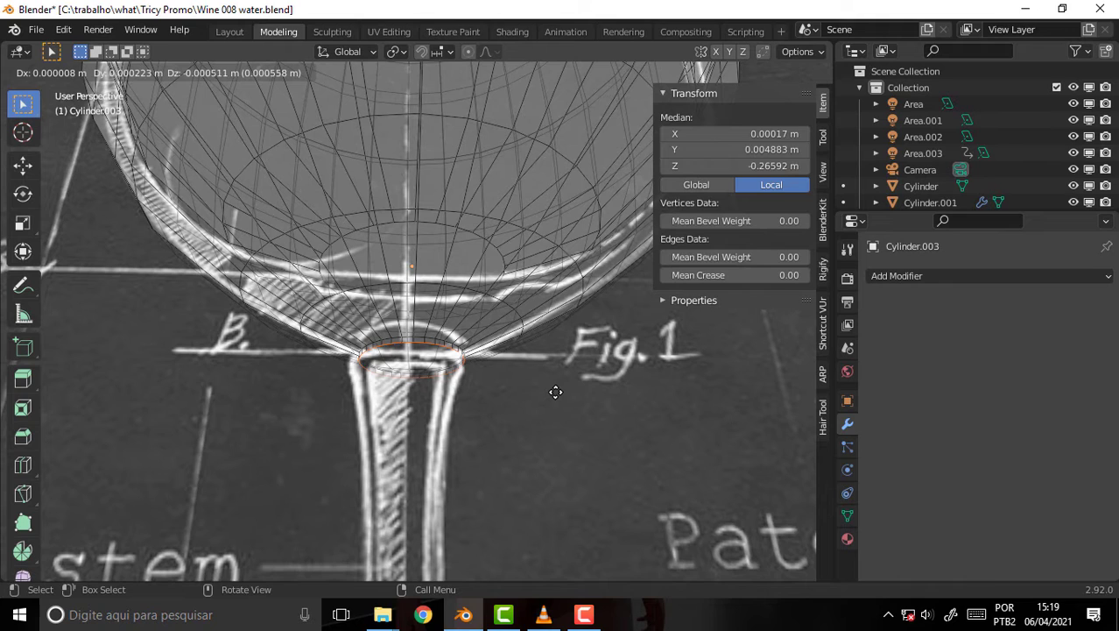
pyautogui.click(555, 391)
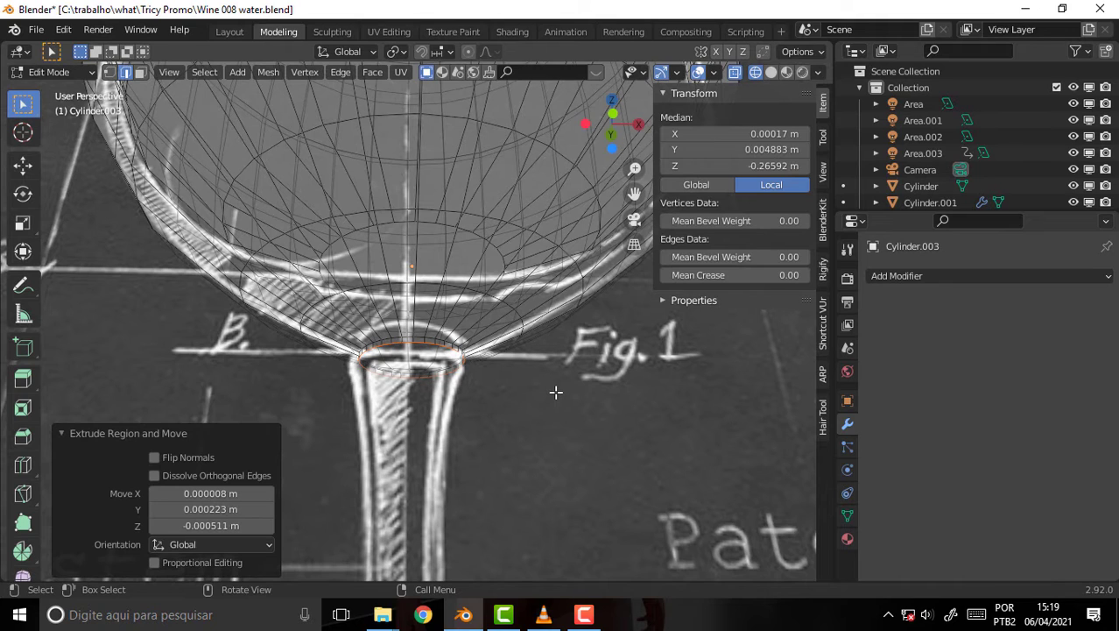
pyautogui.press('e')
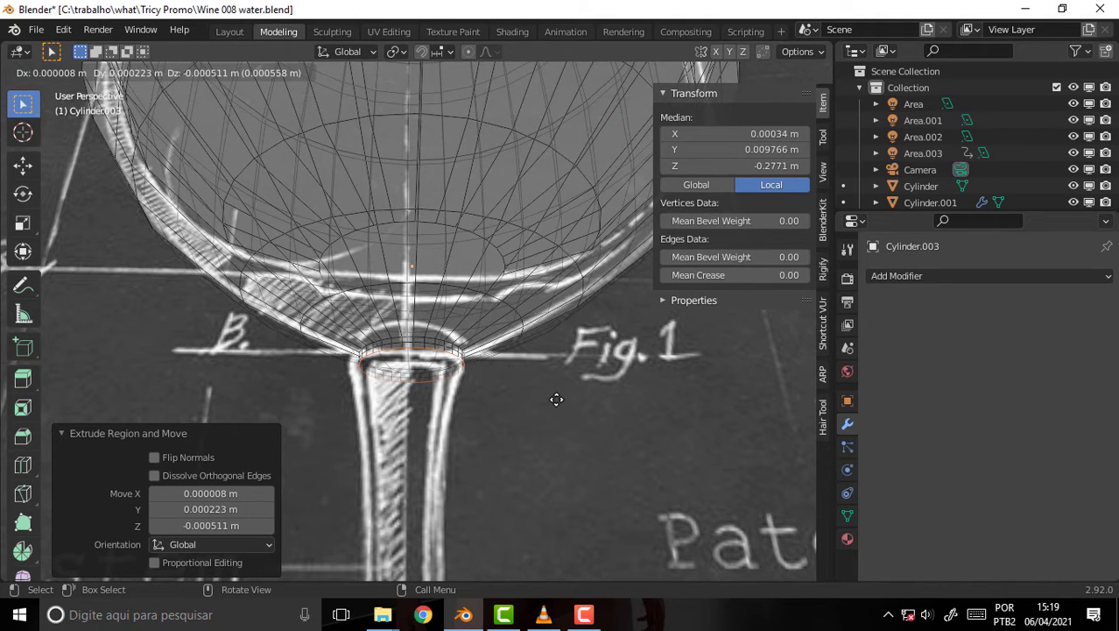
pyautogui.press('z')
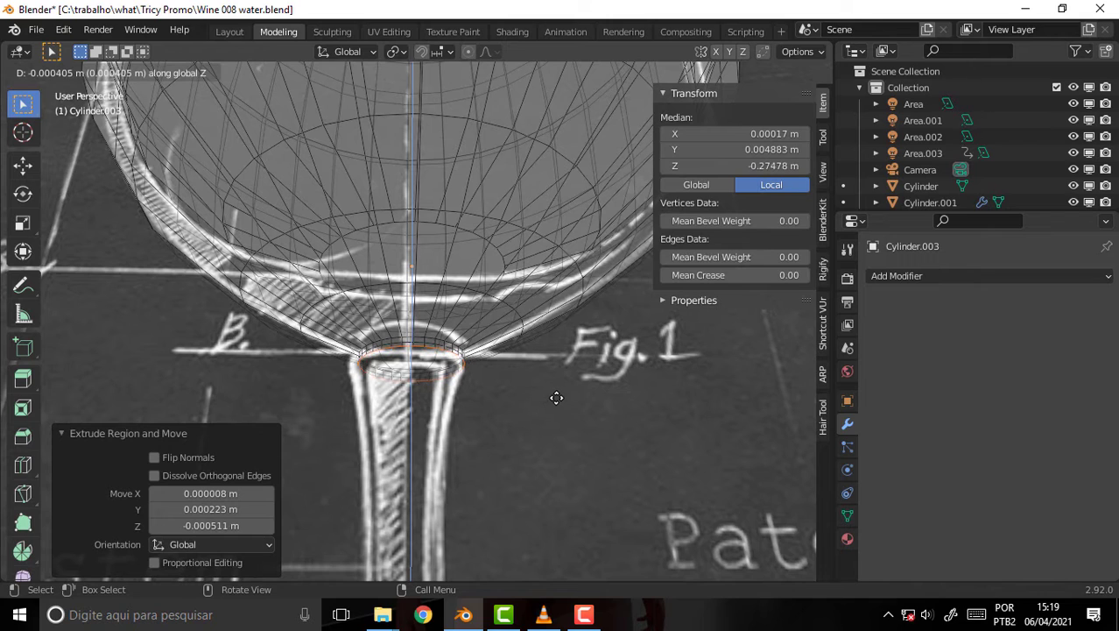
pyautogui.press('Escape')
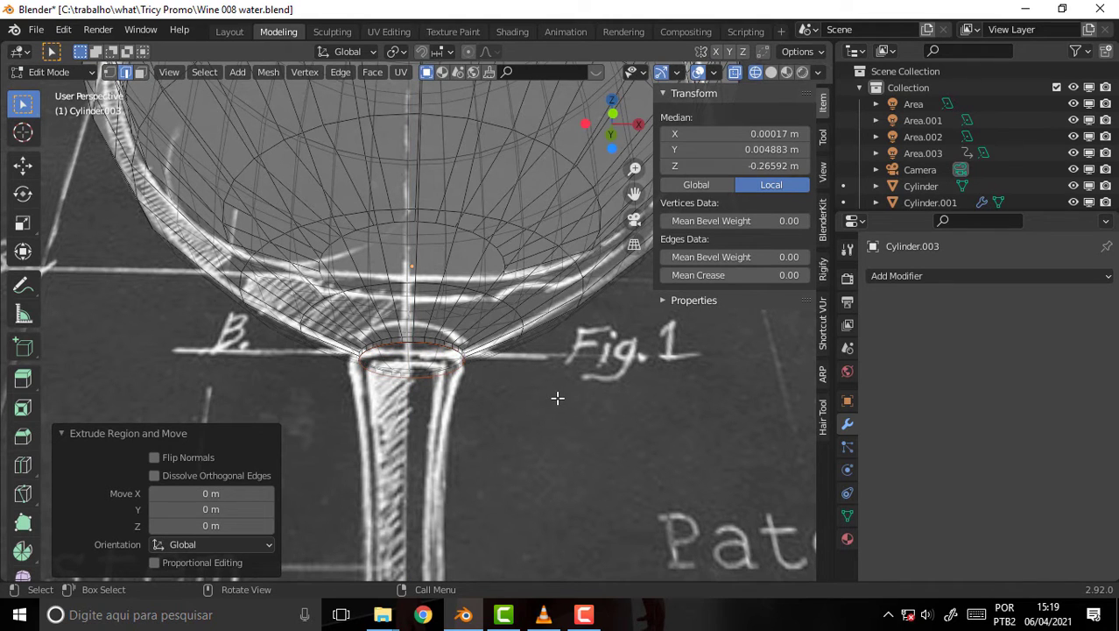
pyautogui.hotkey('ctrl', 'z')
pyautogui.hotkey('ctrl', 'z')
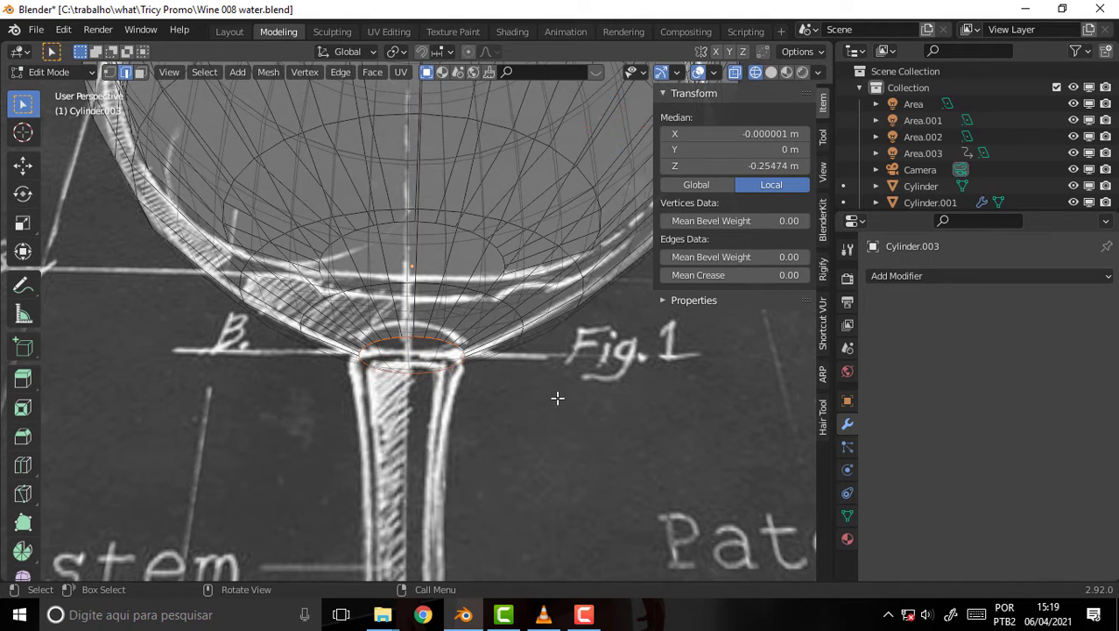
# Step: Extrude the base ring down and add a thin lip widened by 1.143 at Z −0.27906 m
pyautogui.press('g')
pyautogui.press('z')
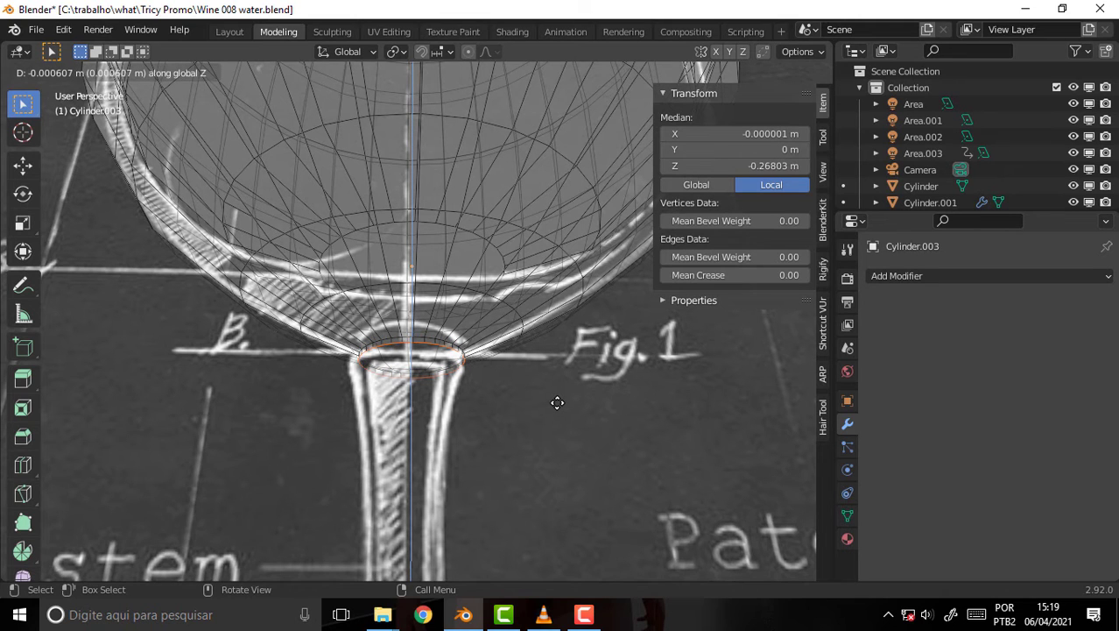
pyautogui.click(557, 402)
pyautogui.press('e')
pyautogui.press('z')
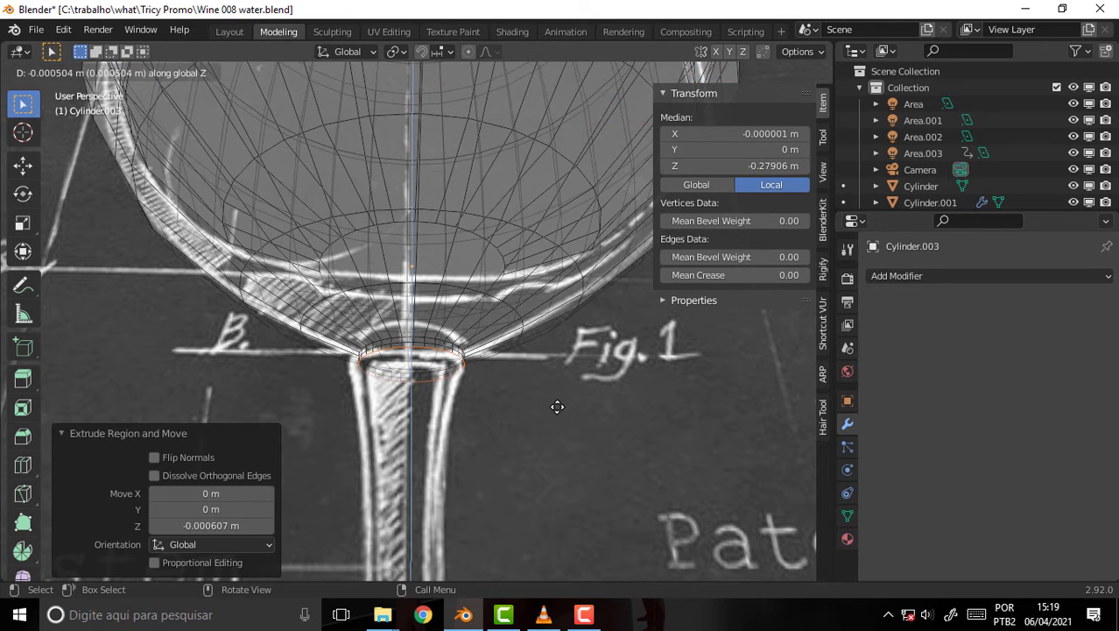
pyautogui.click(557, 406)
pyautogui.press('s')
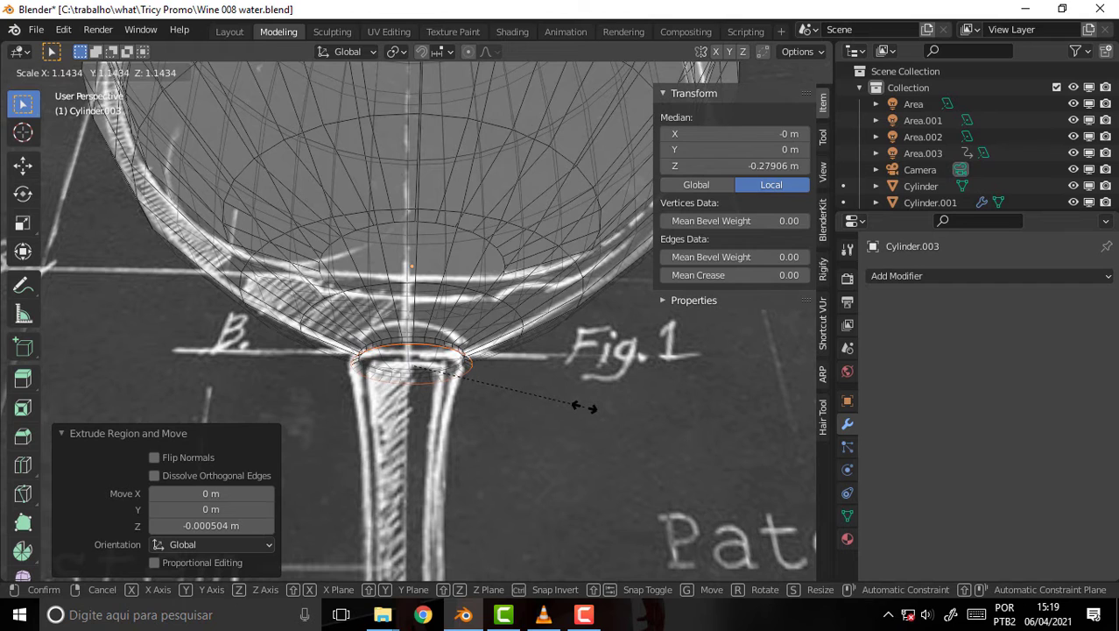
pyautogui.click(584, 406)
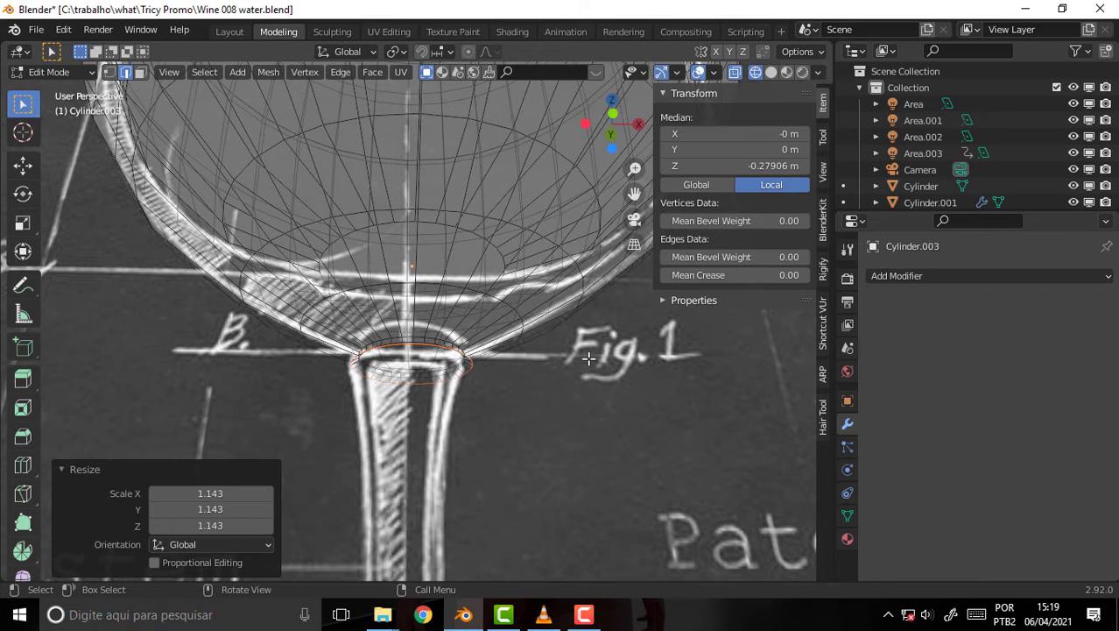
pyautogui.press('KP_1')
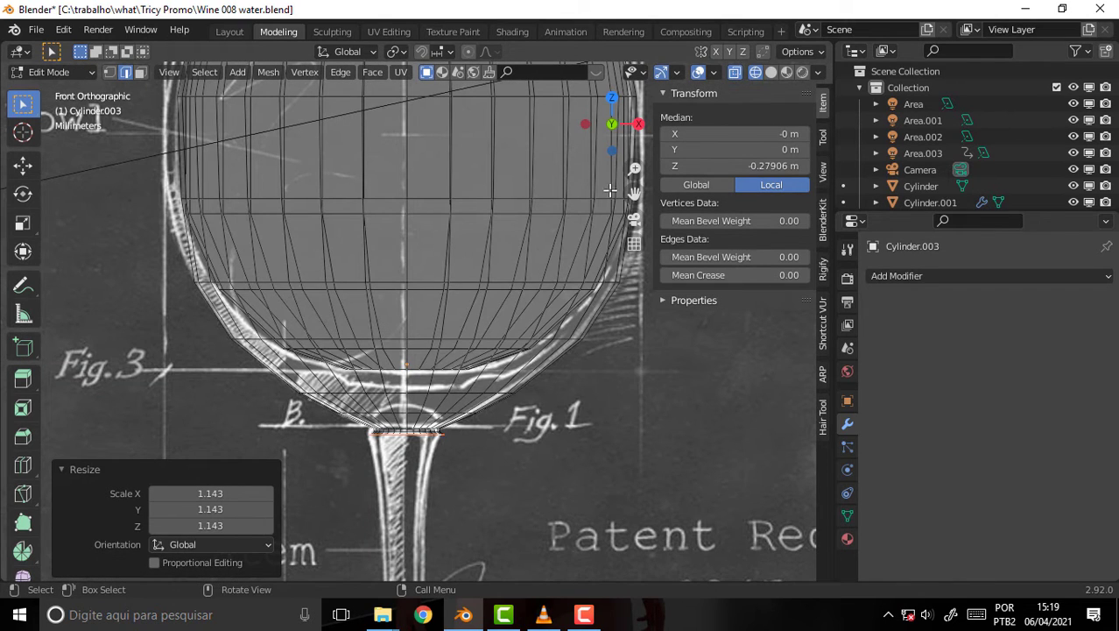
# Step: Extrude the first stem ring and narrow it to 0.811
pyautogui.moveTo(634, 193); pyautogui.dragTo(480, 300)
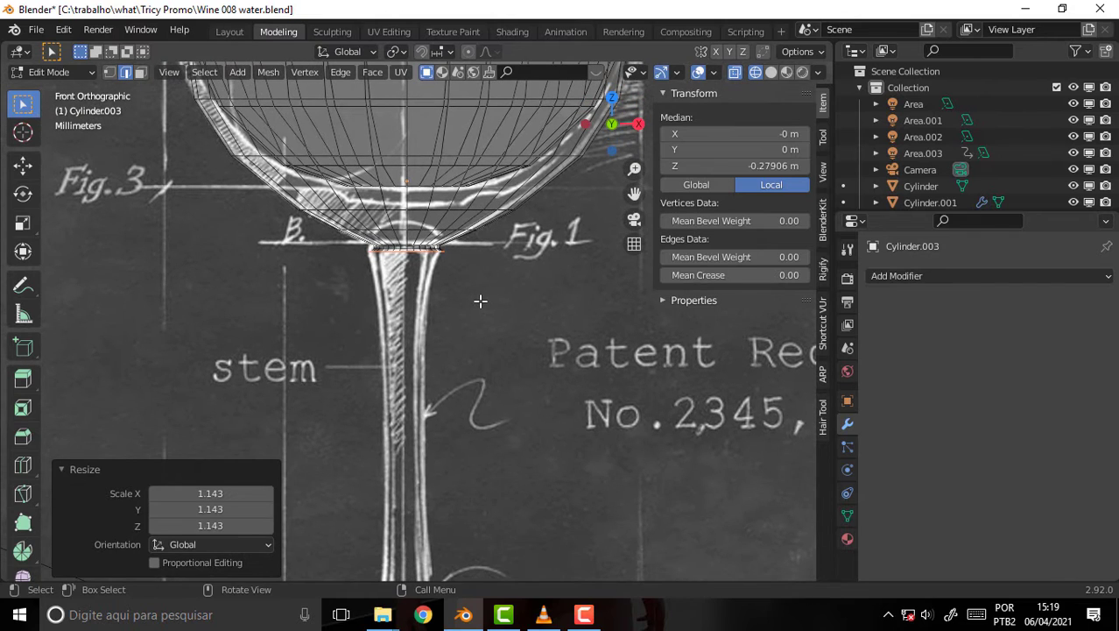
pyautogui.press('e')
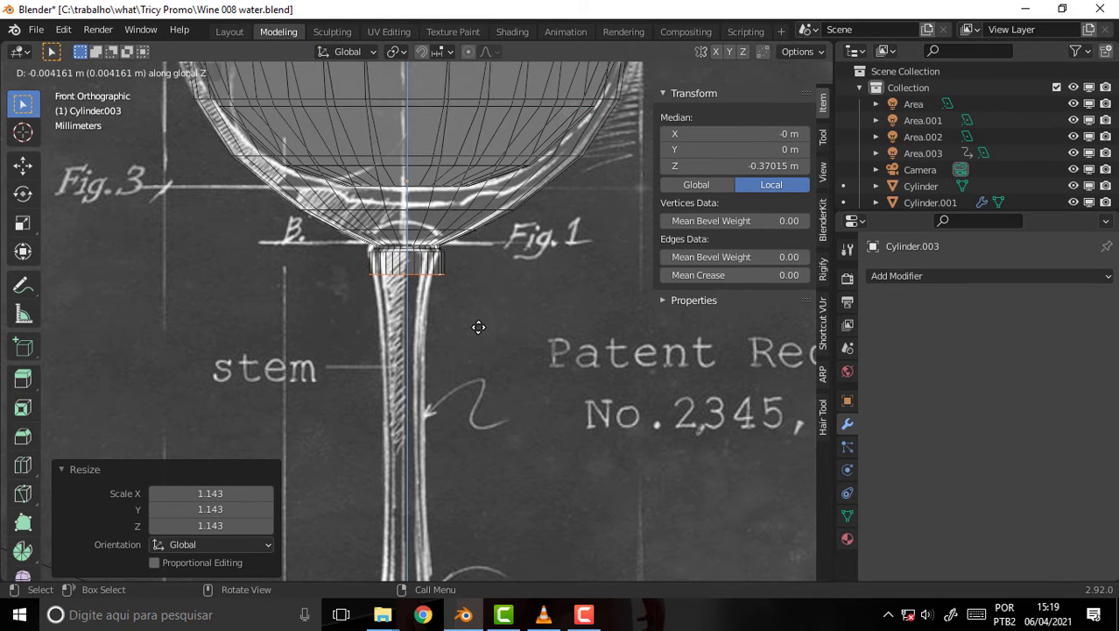
pyautogui.click(527, 329)
pyautogui.press('s')
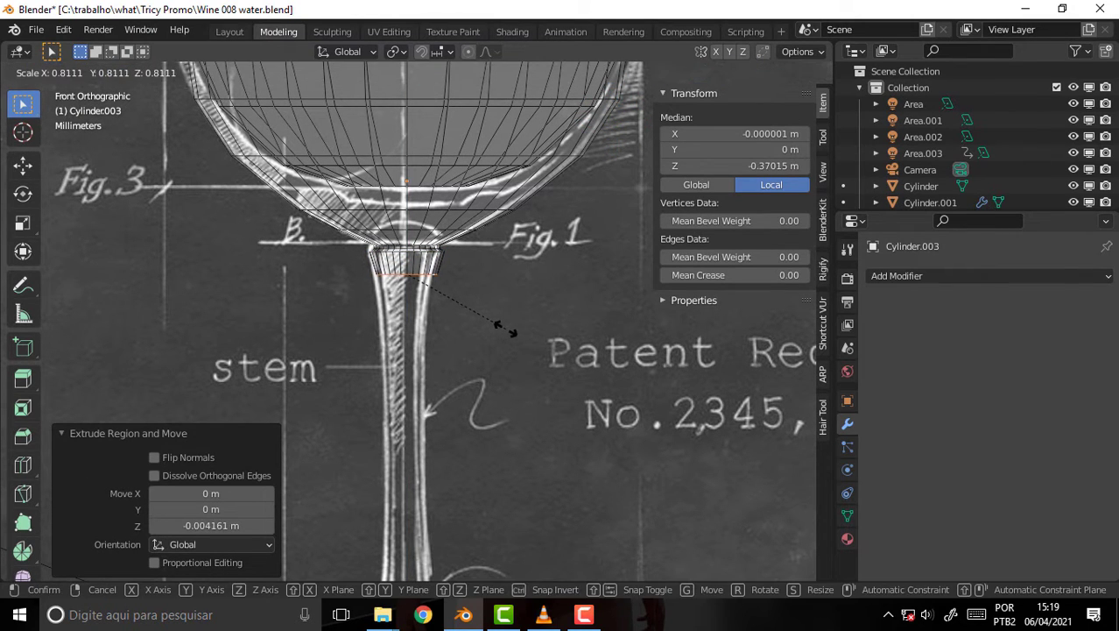
pyautogui.click(508, 332)
pyautogui.press('g')
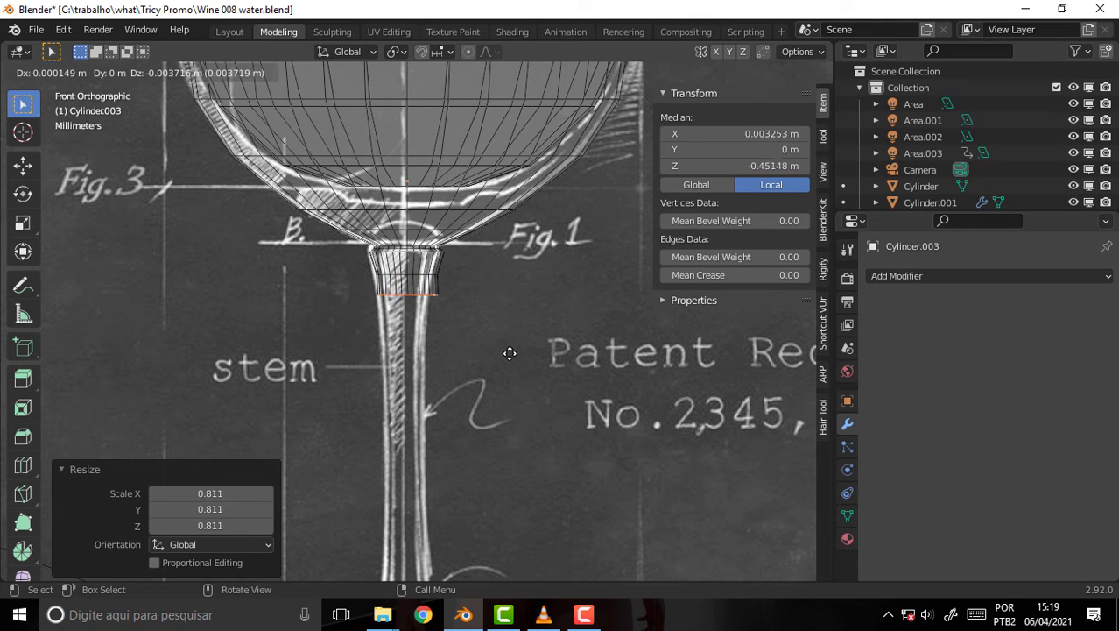
pyautogui.click(509, 353)
# Step: Extrude a narrower stem ring and move it further down the stem
pyautogui.press('e')
pyautogui.click(510, 388)
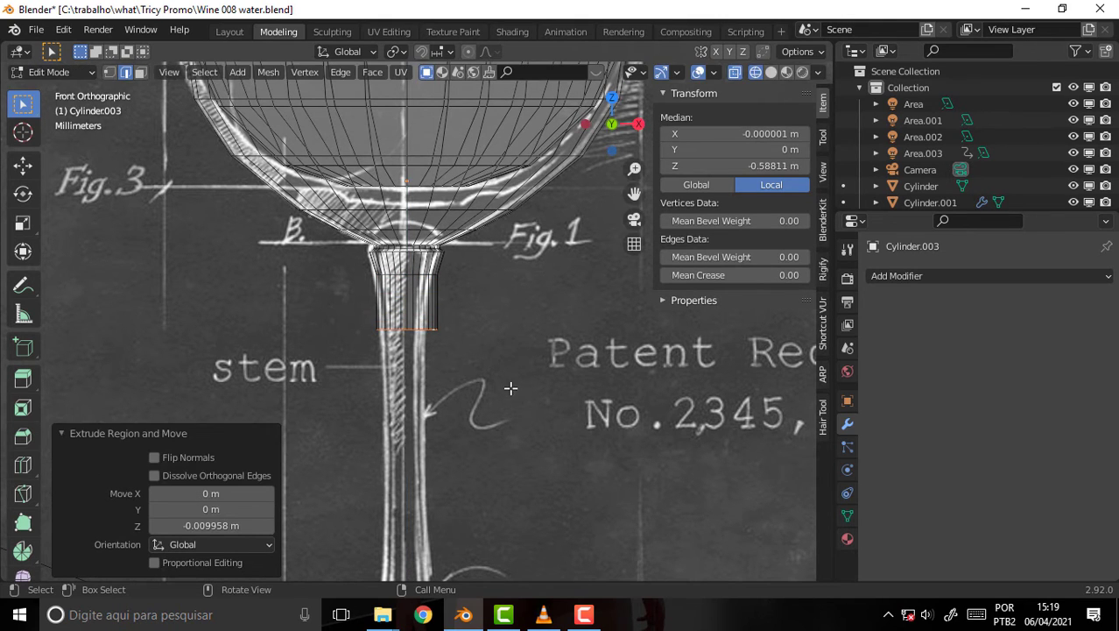
pyautogui.press('s')
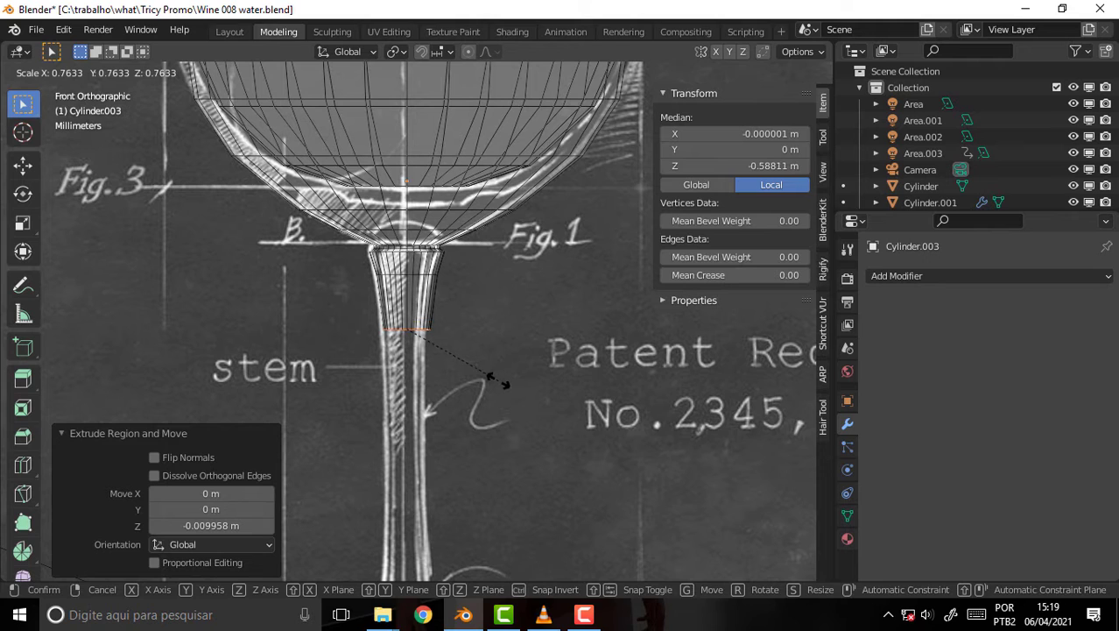
pyautogui.click(500, 382)
pyautogui.scroll(-2, 540, 314)
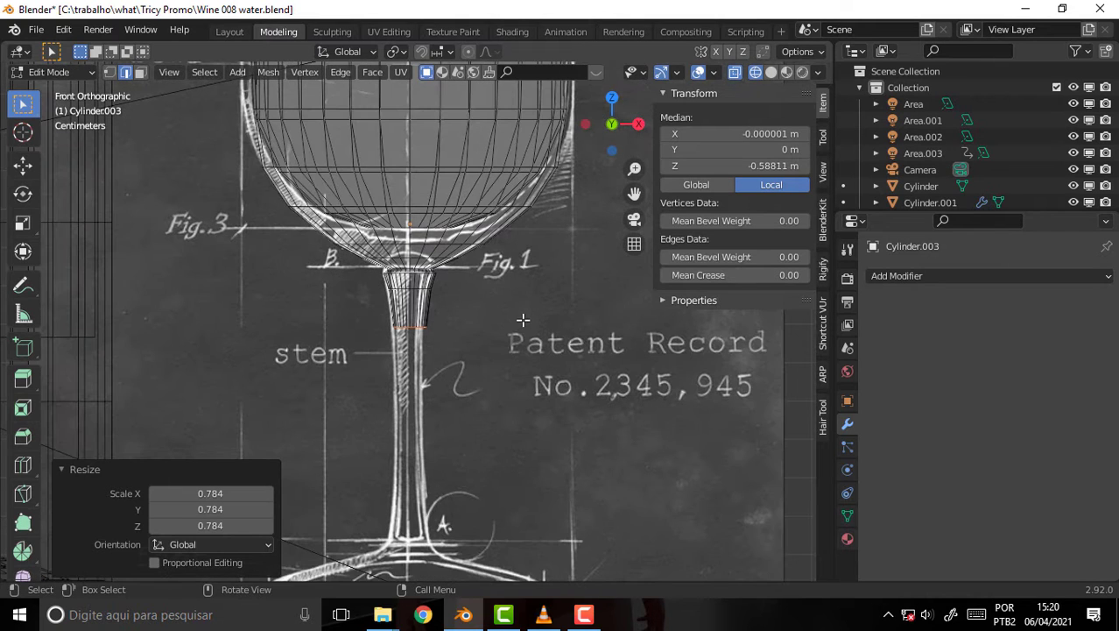
pyautogui.press('g')
pyautogui.press('z')
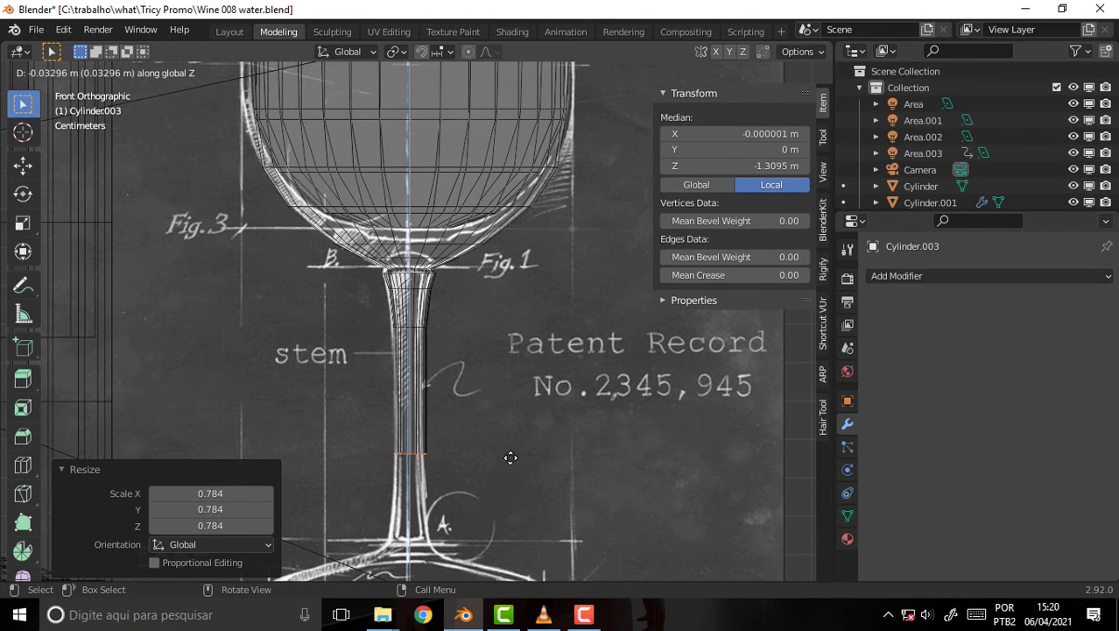
pyautogui.click(512, 468)
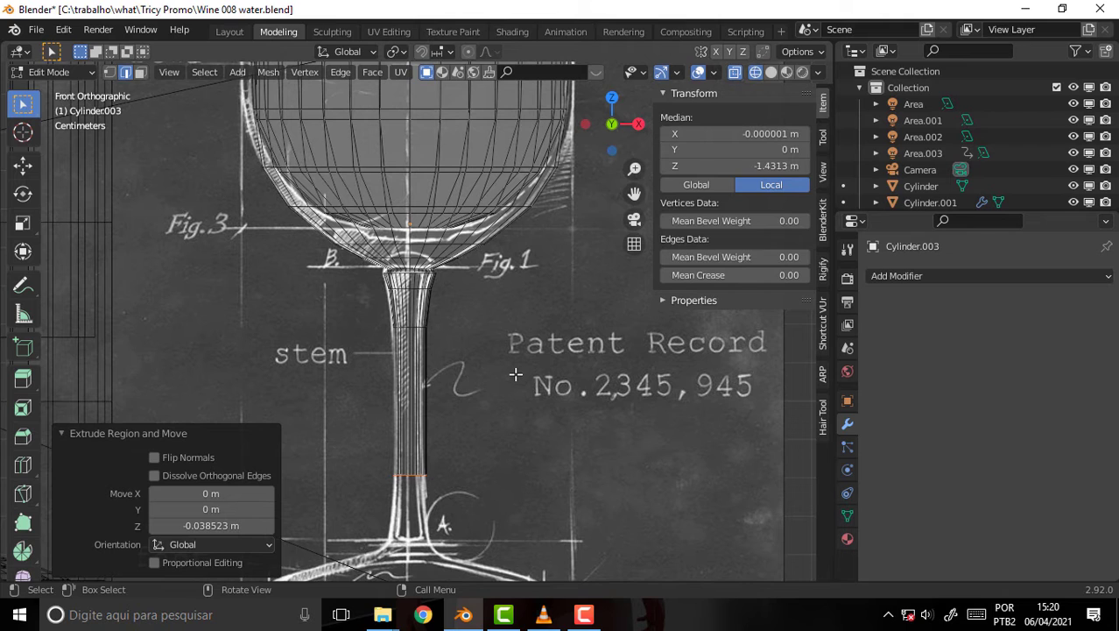
# Step: Extrude two rings to the stem base, flaring the last by 1.266 at Z −1.7967 m
pyautogui.press('e')
pyautogui.press('z')
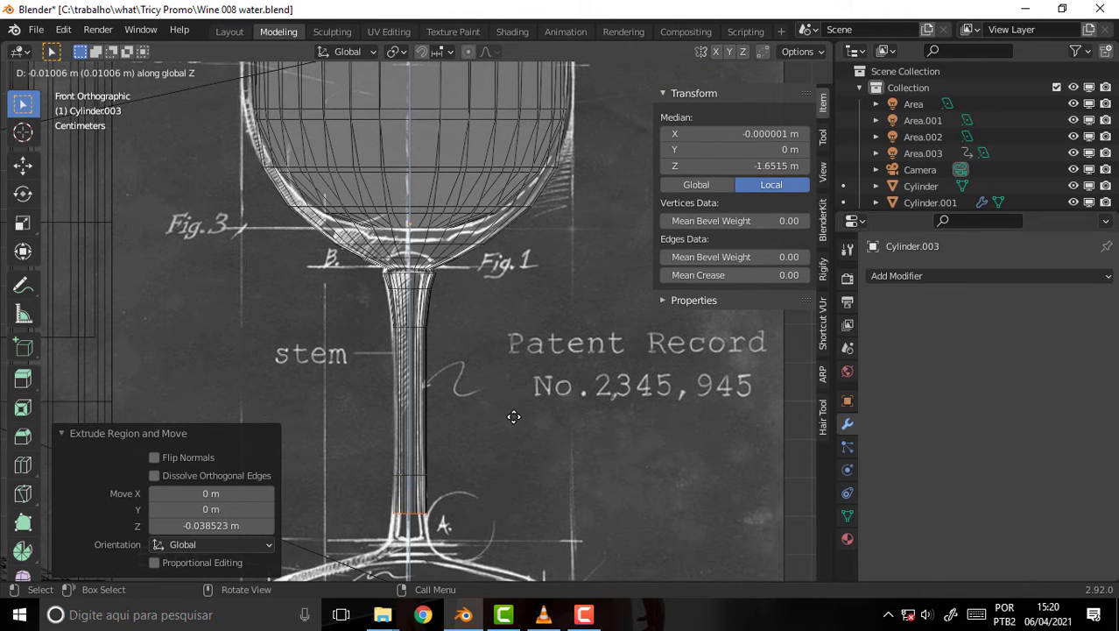
pyautogui.click(514, 417)
pyautogui.press('s')
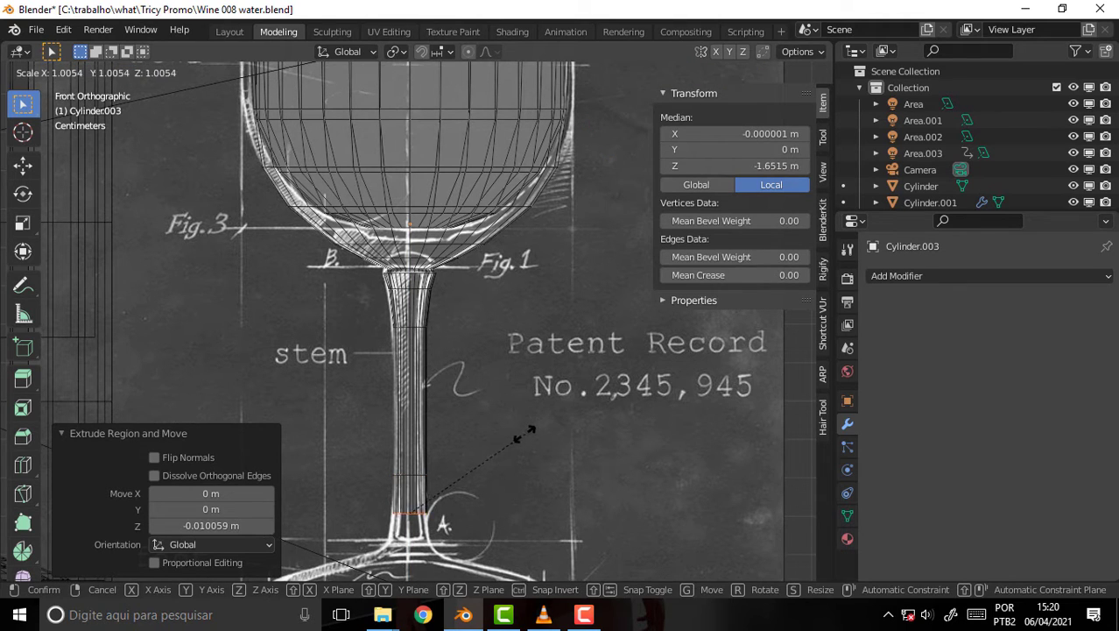
pyautogui.click(540, 431)
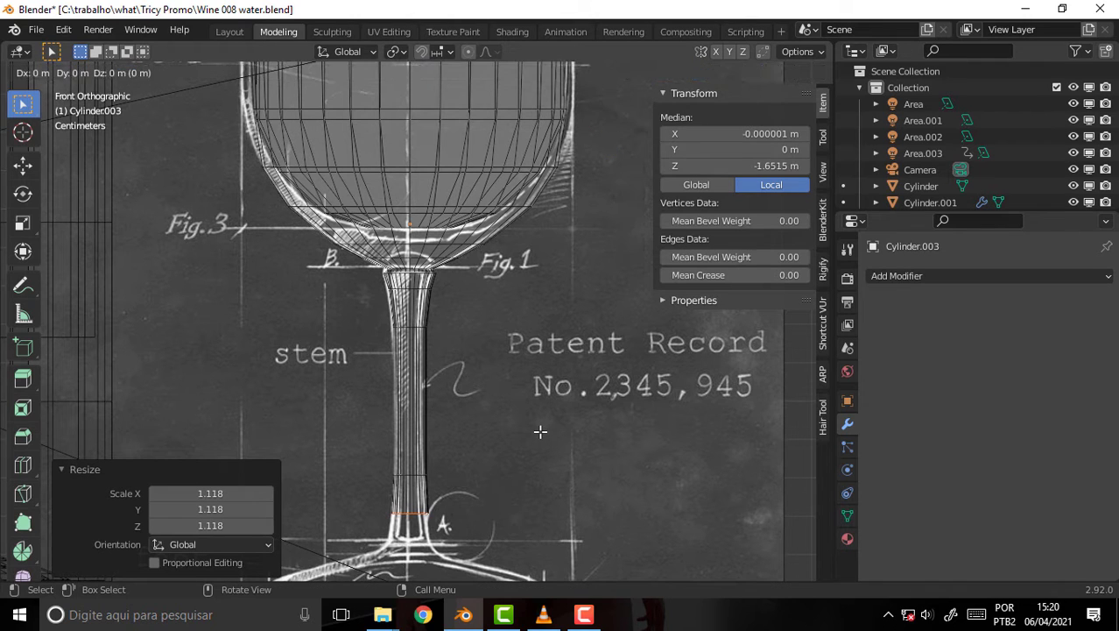
pyautogui.press('z')
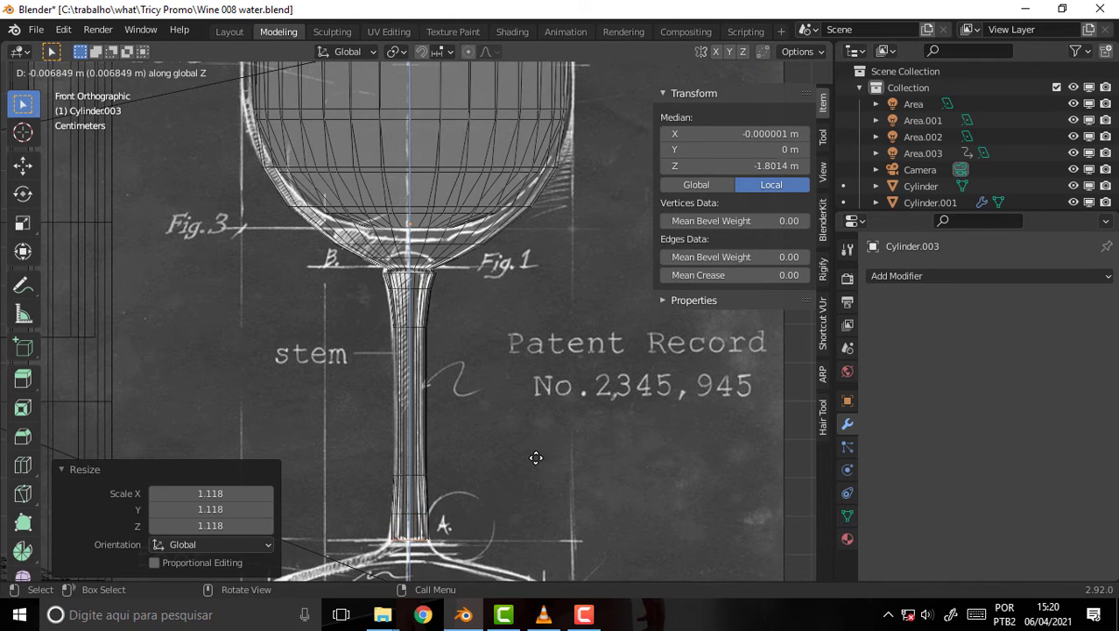
pyautogui.click(536, 456)
pyautogui.press('s')
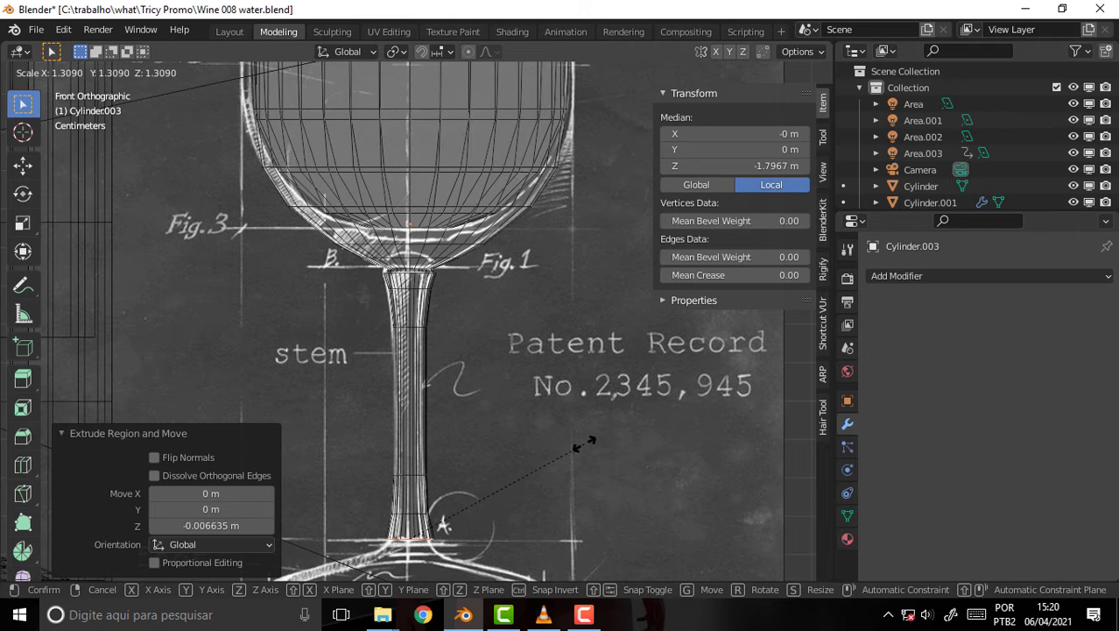
pyautogui.click(578, 444)
# Step: Extrude the stem's bottom ring downward and widen it
pyautogui.moveTo(634, 193); pyautogui.dragTo(523, 331)
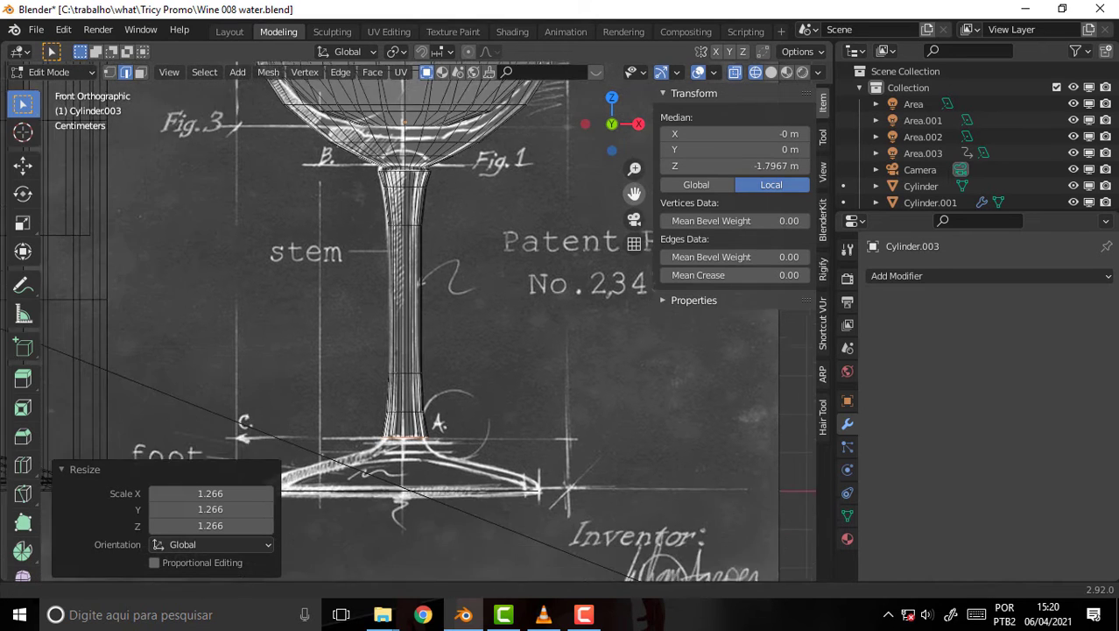
pyautogui.scroll(3, 528, 336)
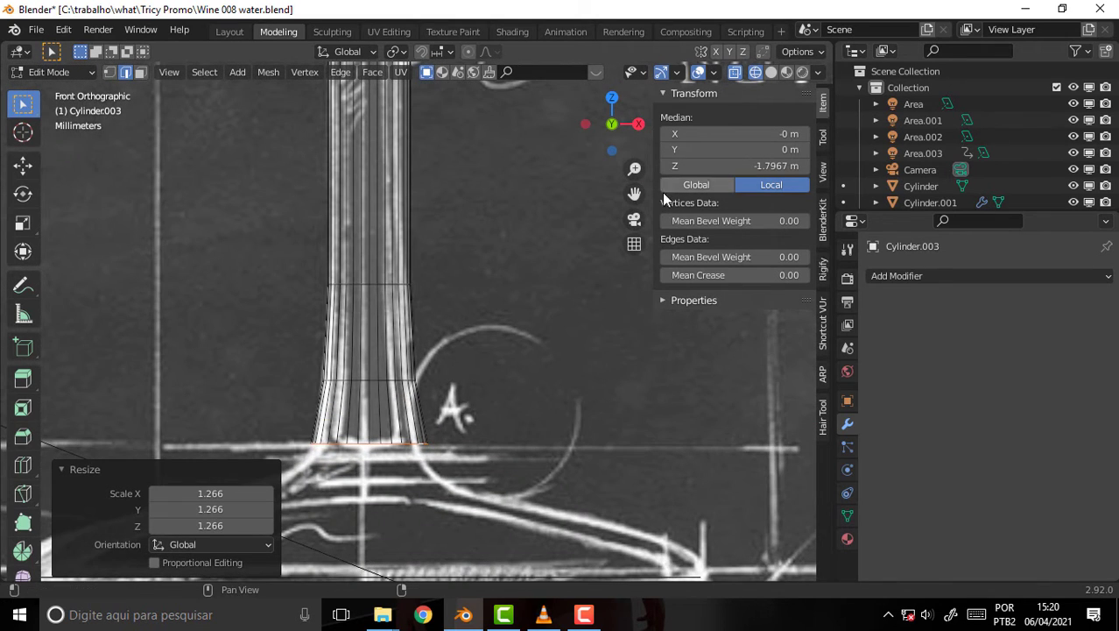
pyautogui.moveTo(634, 193)
pyautogui.mouseDown()
pyautogui.moveTo(634, 75)
pyautogui.moveTo(634, 187)
pyautogui.mouseUp()
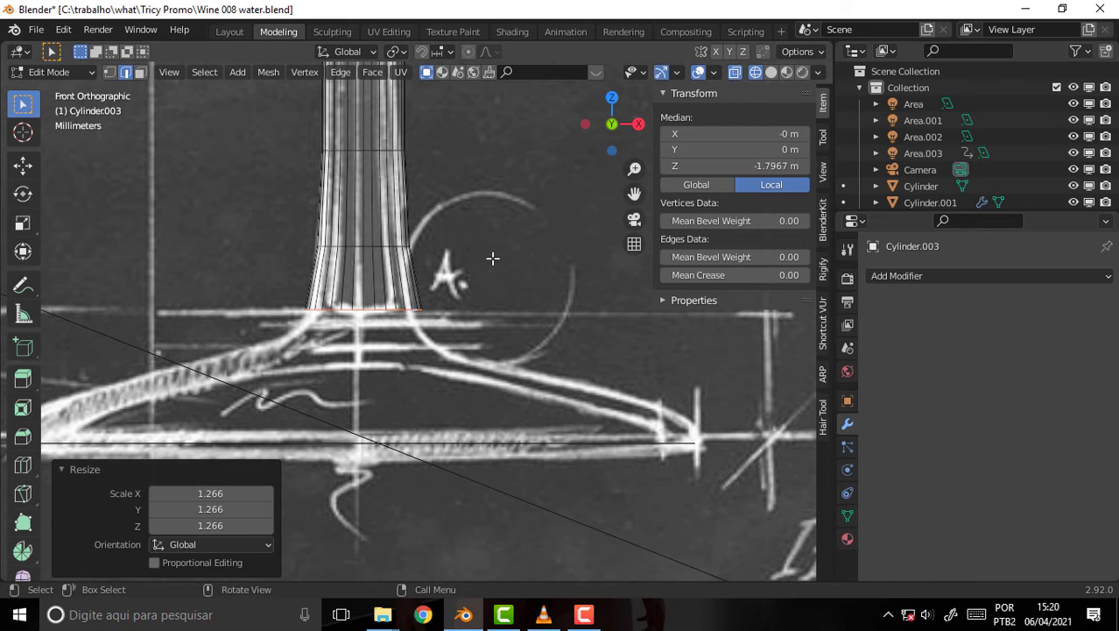
pyautogui.press('e')
pyautogui.click(498, 288)
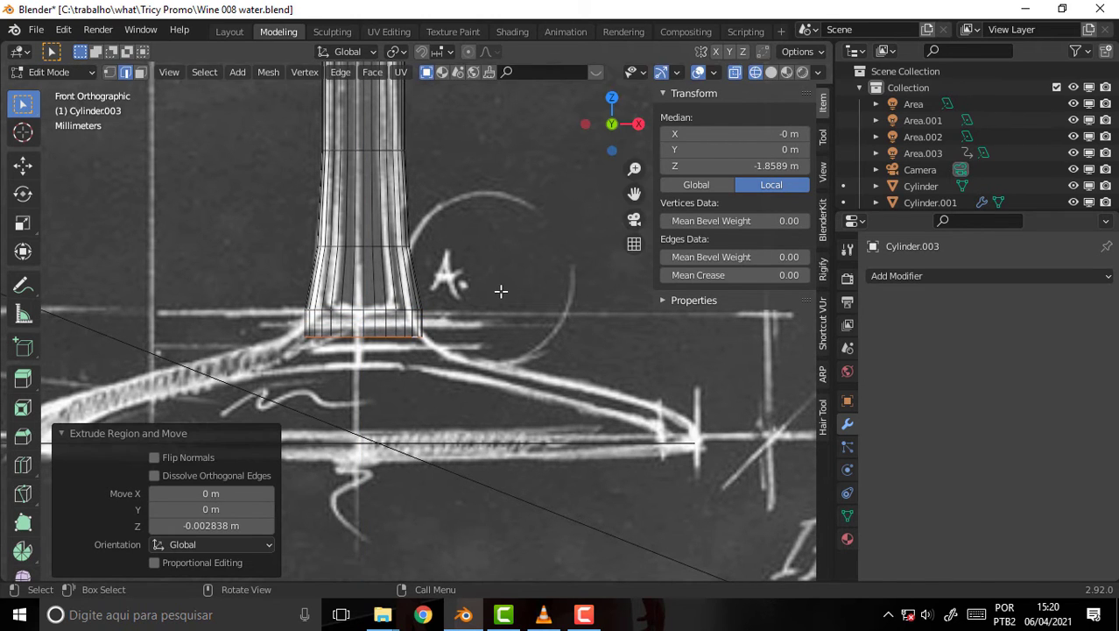
pyautogui.press('s')
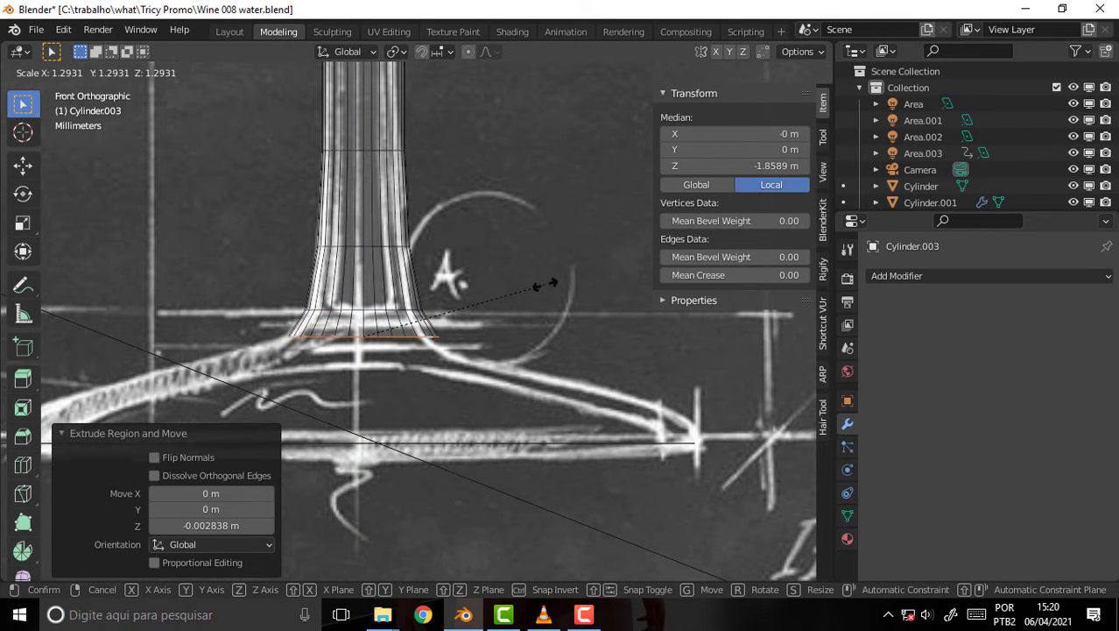
pyautogui.click(536, 286)
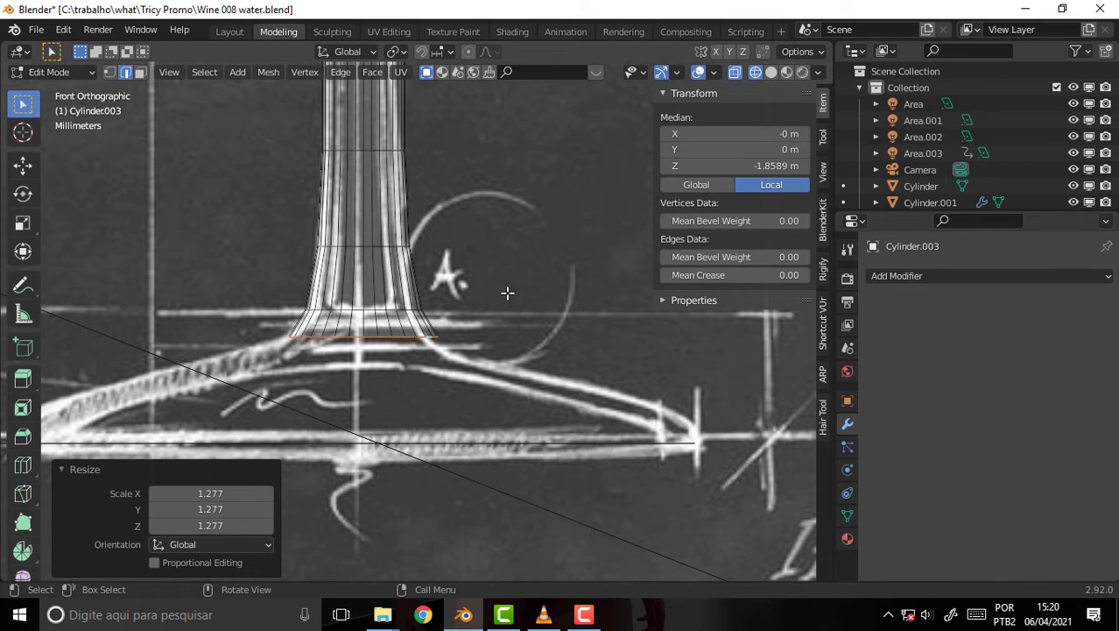
# Step: Extrude two lower foot rings, flaring them to scales 1.569 and 2.121
pyautogui.press('e')
pyautogui.click(507, 313)
pyautogui.press('s')
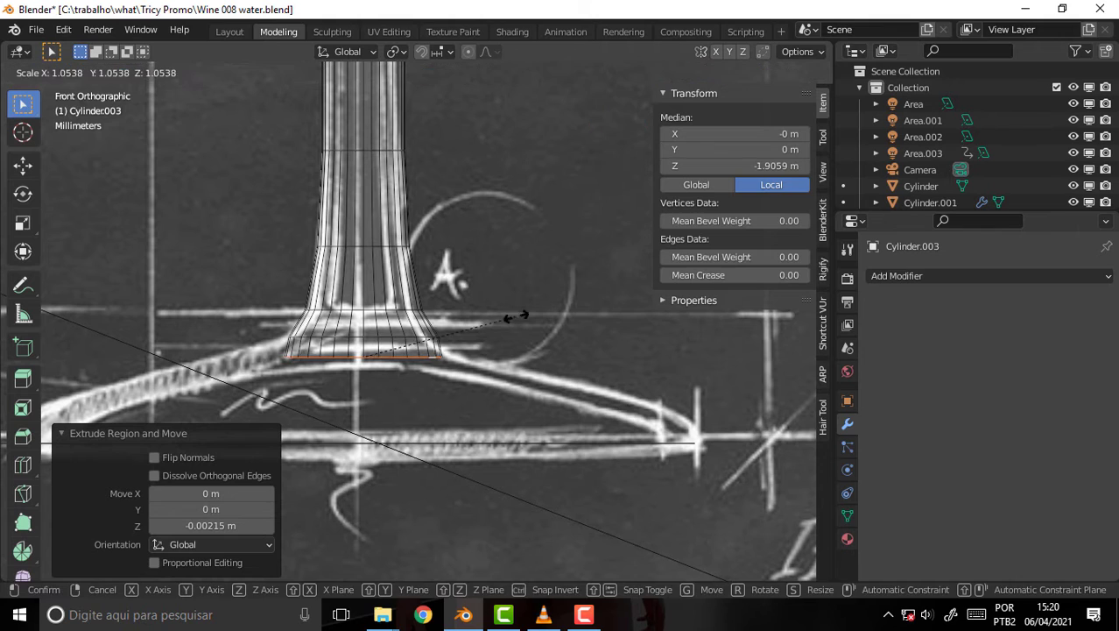
pyautogui.click(593, 329)
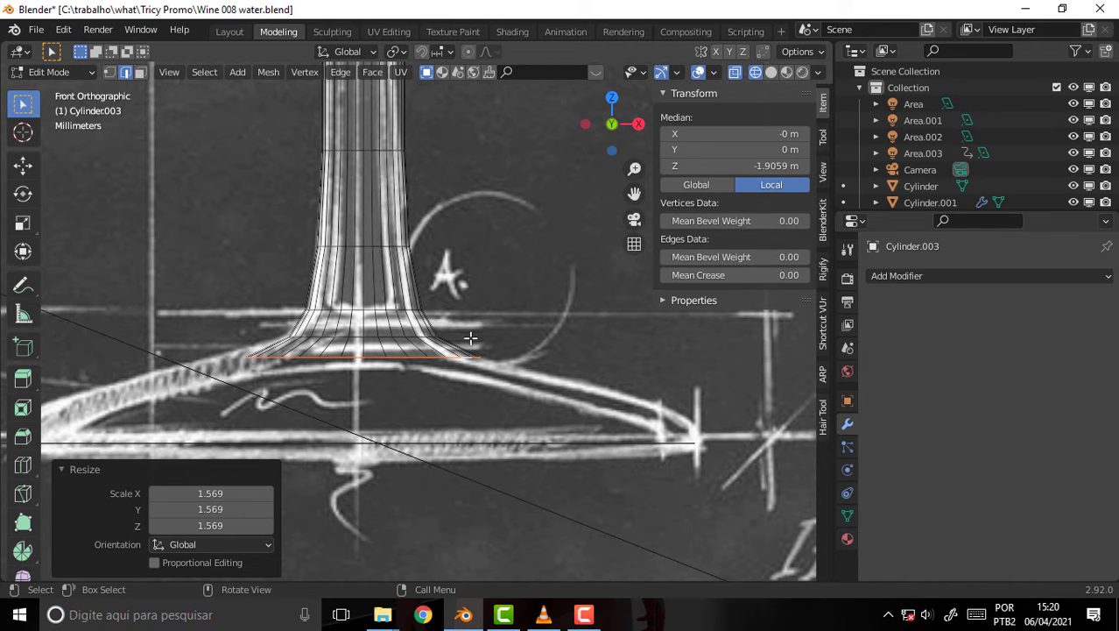
pyautogui.moveTo(634, 193); pyautogui.dragTo(522, 254)
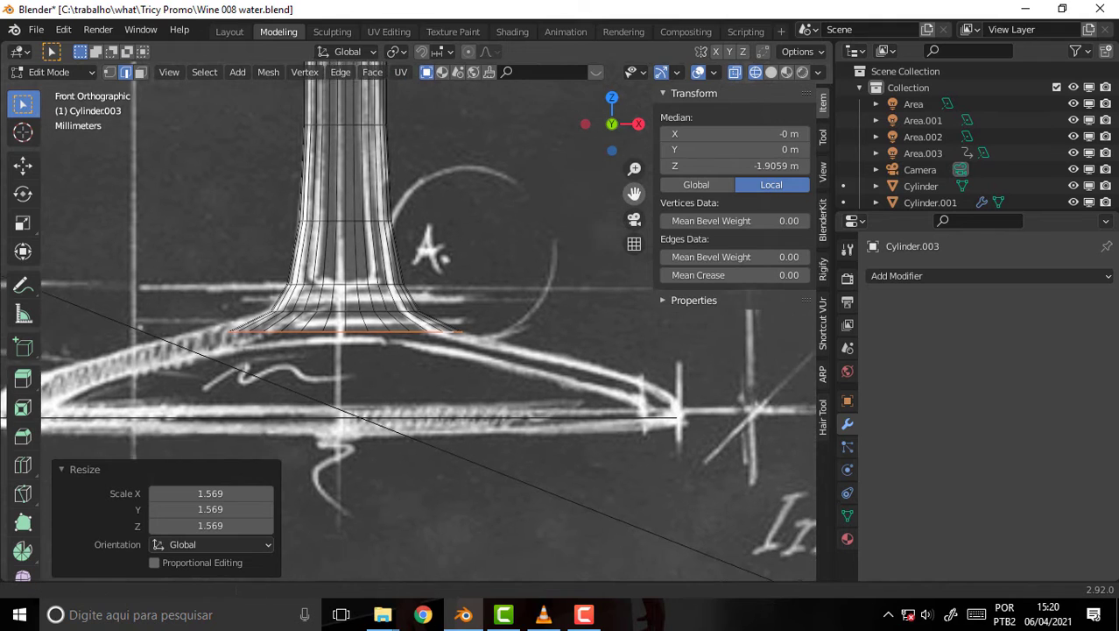
pyautogui.press('z')
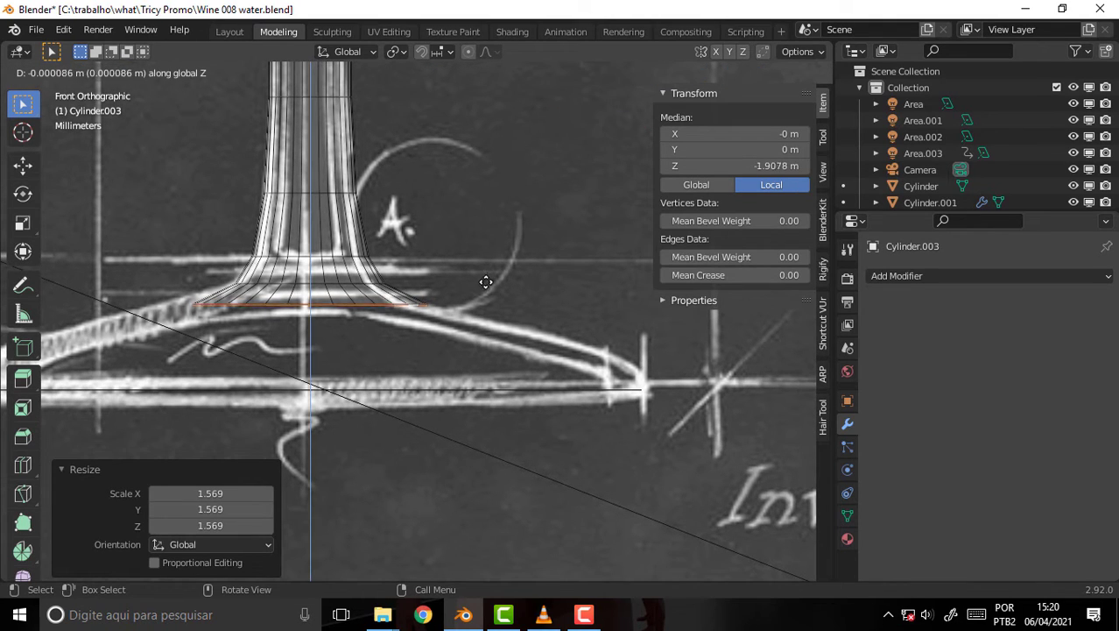
pyautogui.click(486, 309)
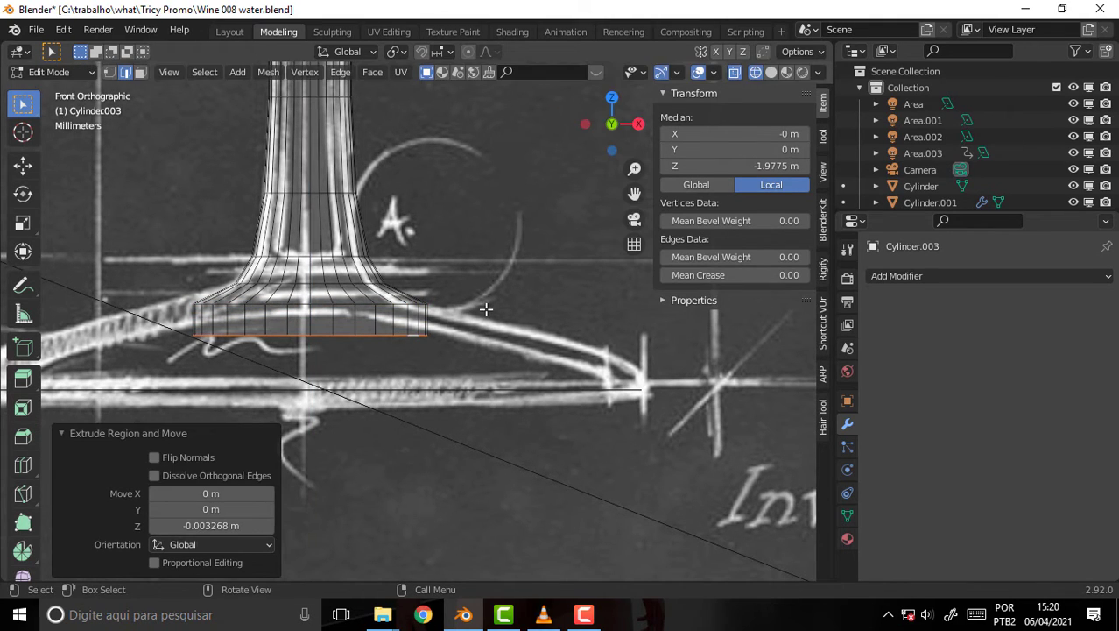
pyautogui.press('s')
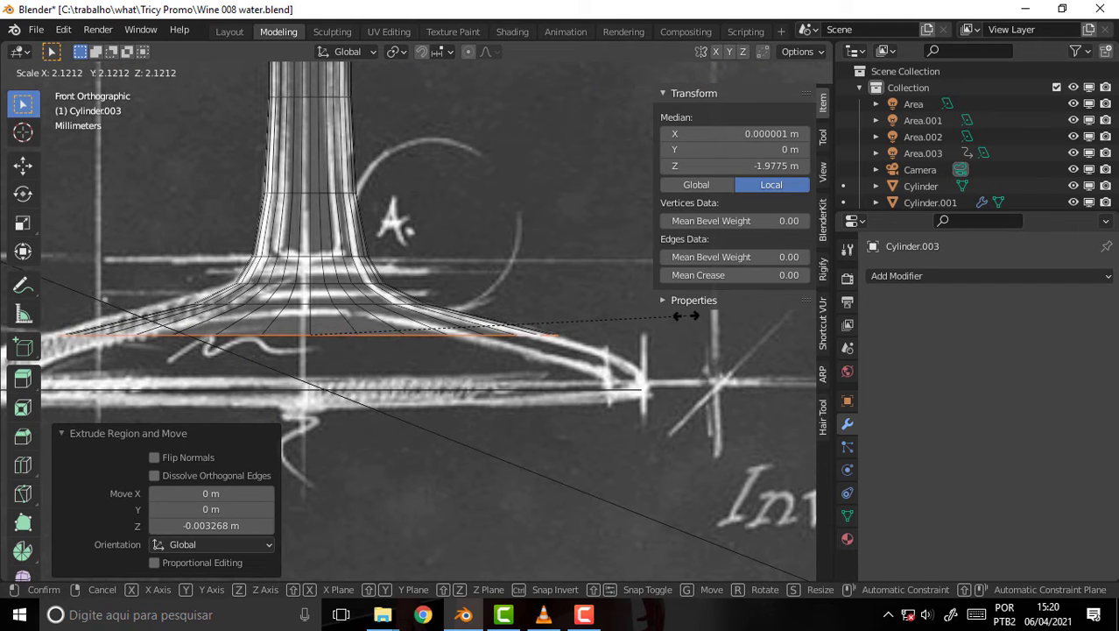
pyautogui.click(685, 315)
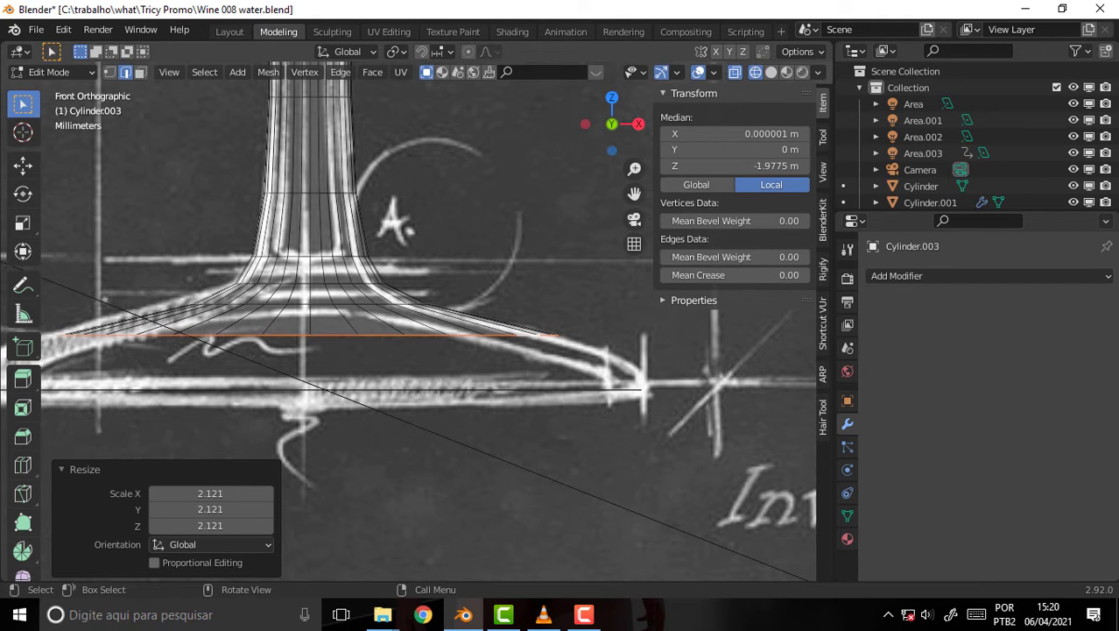
# Step: Lower and widen further foot rings out to the foot's outer edge
pyautogui.press('g')
pyautogui.click(555, 280)
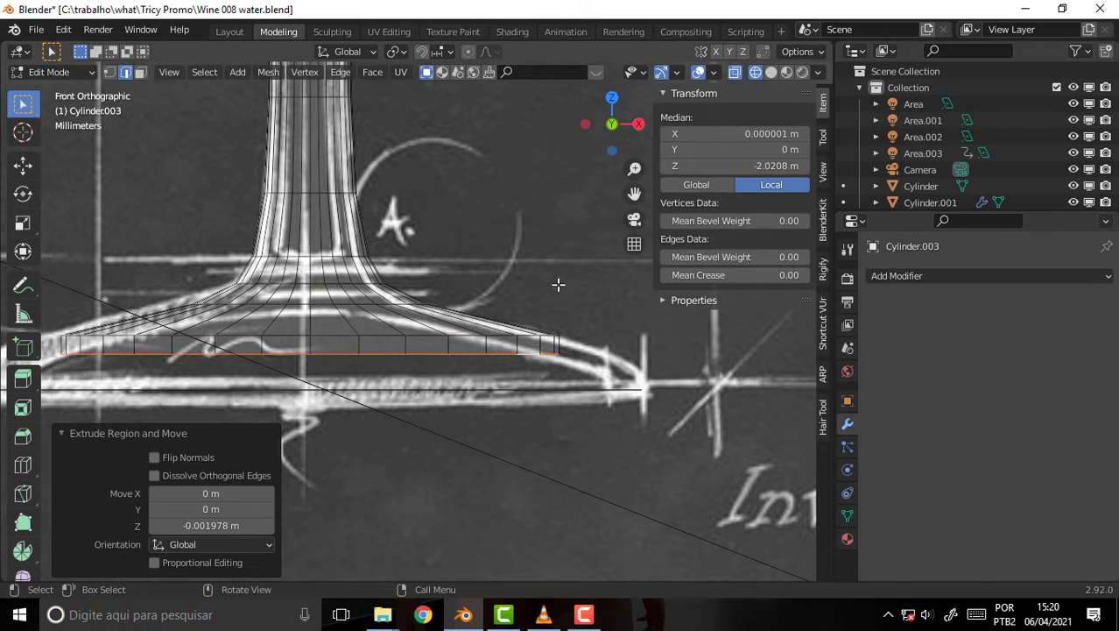
pyautogui.press('s')
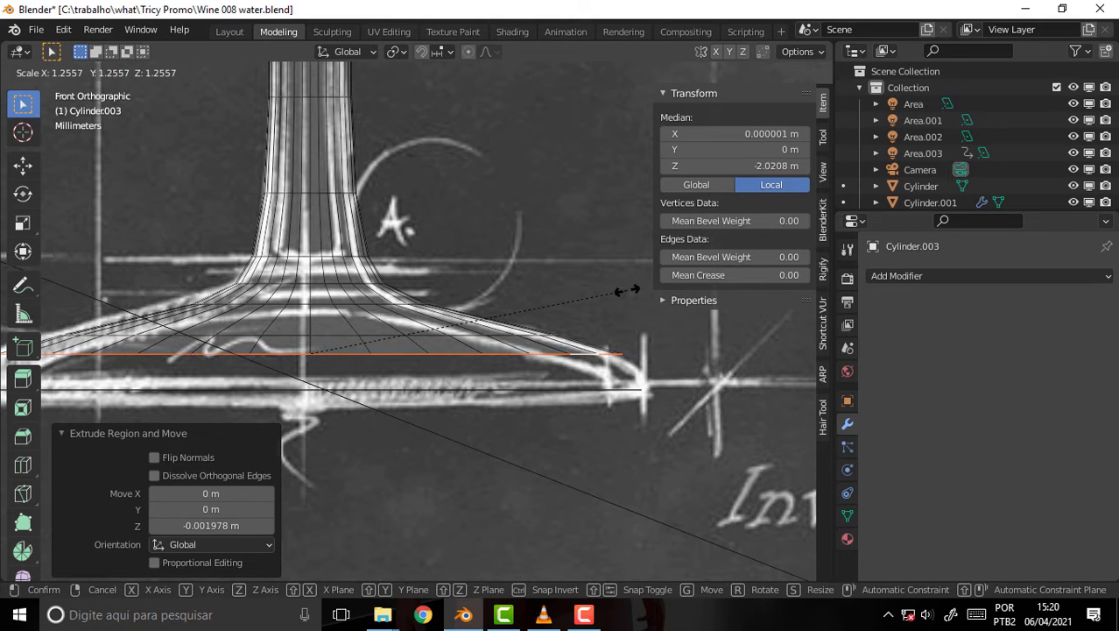
pyautogui.click(622, 290)
pyautogui.press('g')
pyautogui.press('z')
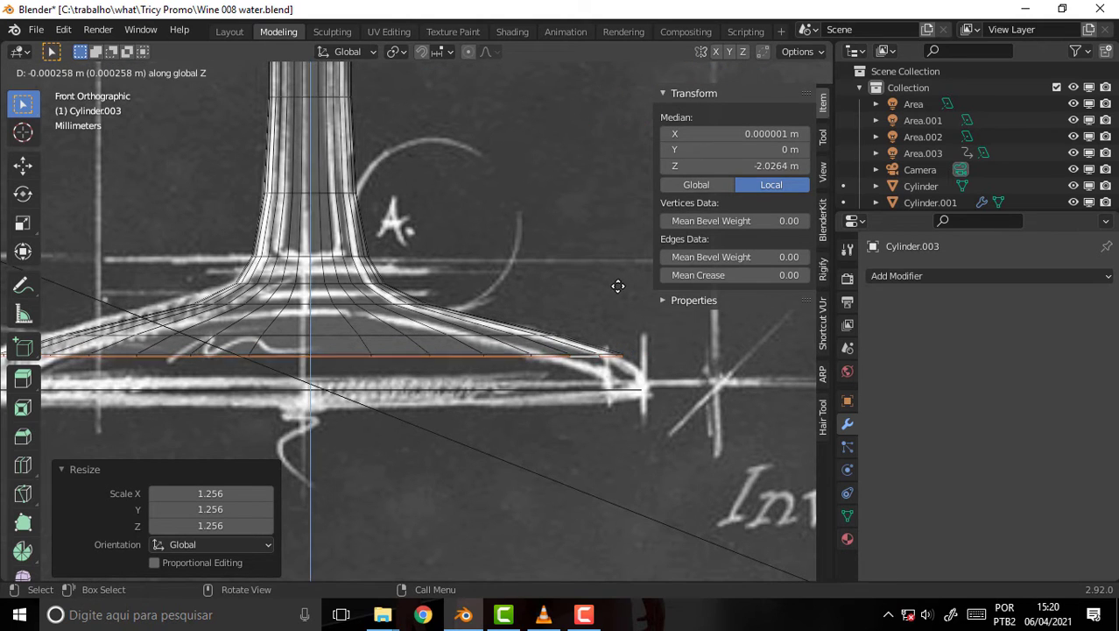
pyautogui.click(635, 295)
pyautogui.press('s')
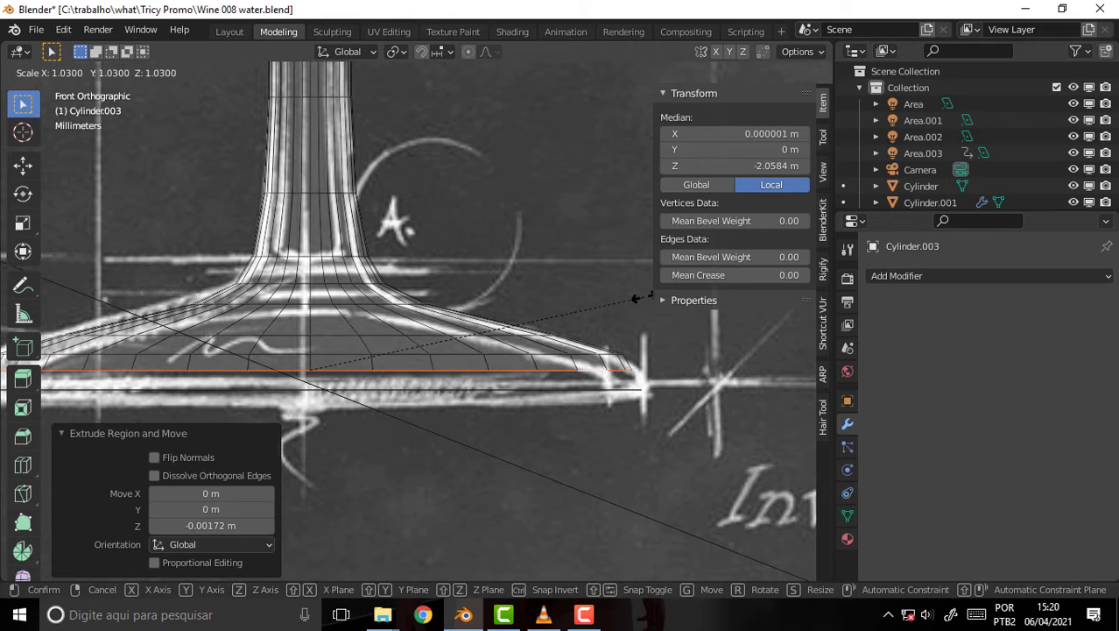
pyautogui.click(651, 297)
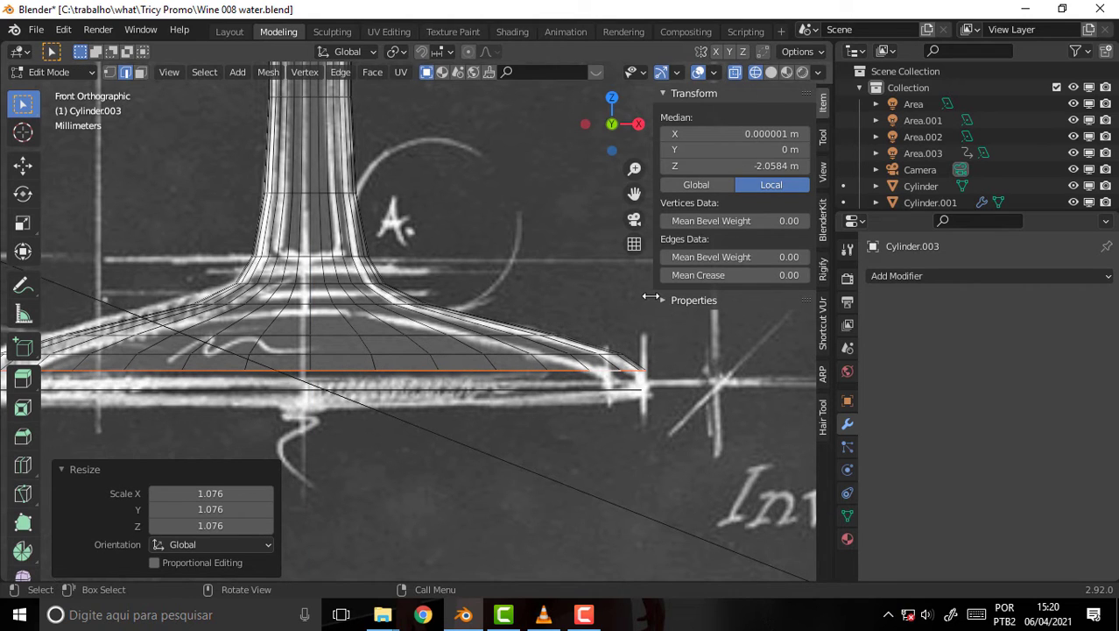
# Step: Extrude the rim rings down along Z, narrow one to 0.910, and extrude the bottom edge lower
pyautogui.press('e')
pyautogui.press('z')
pyautogui.click(654, 312)
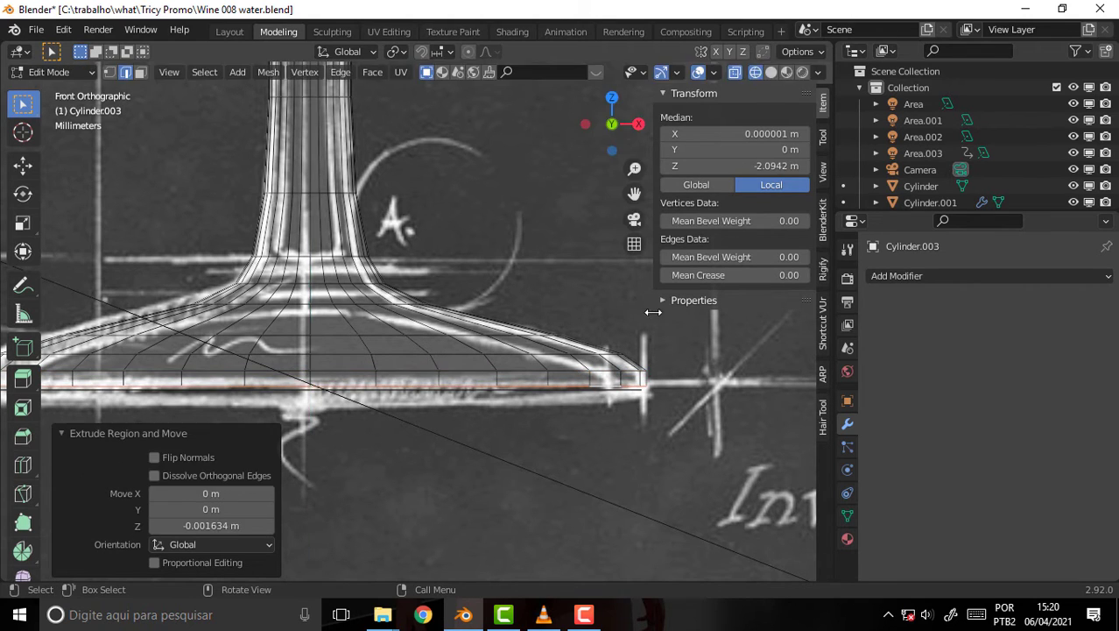
pyautogui.press('e')
pyautogui.press('z')
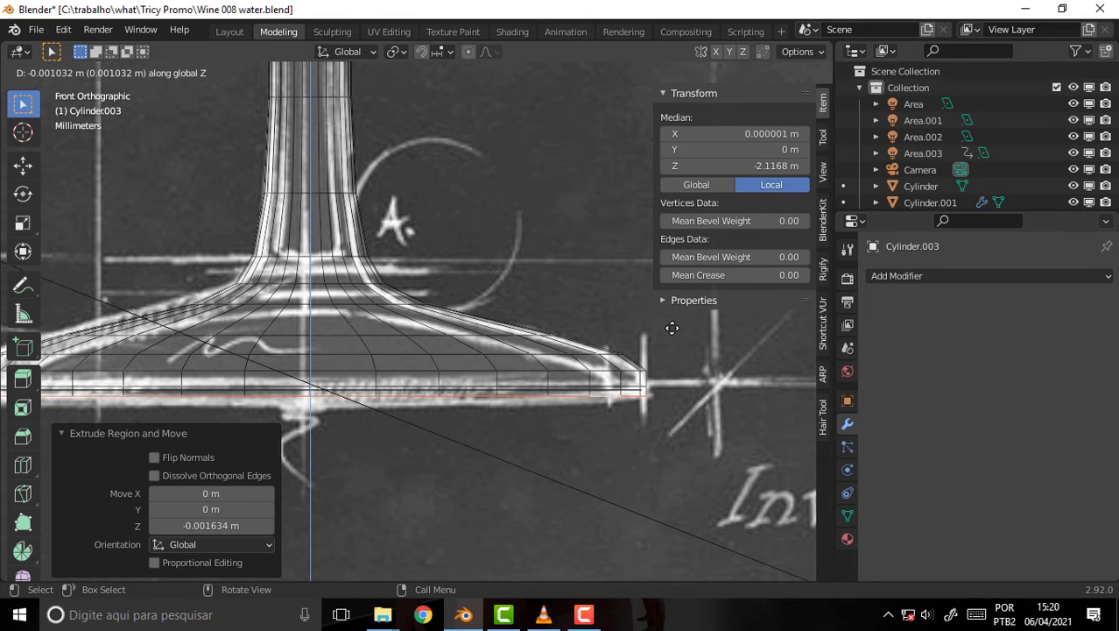
pyautogui.click(672, 327)
pyautogui.press('s')
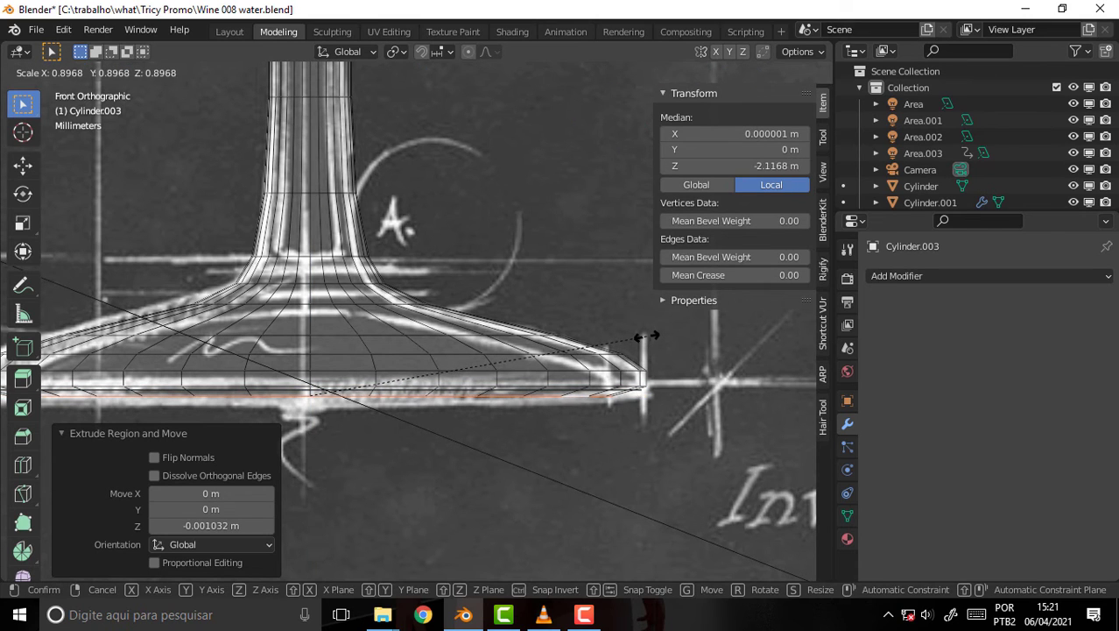
pyautogui.click(651, 336)
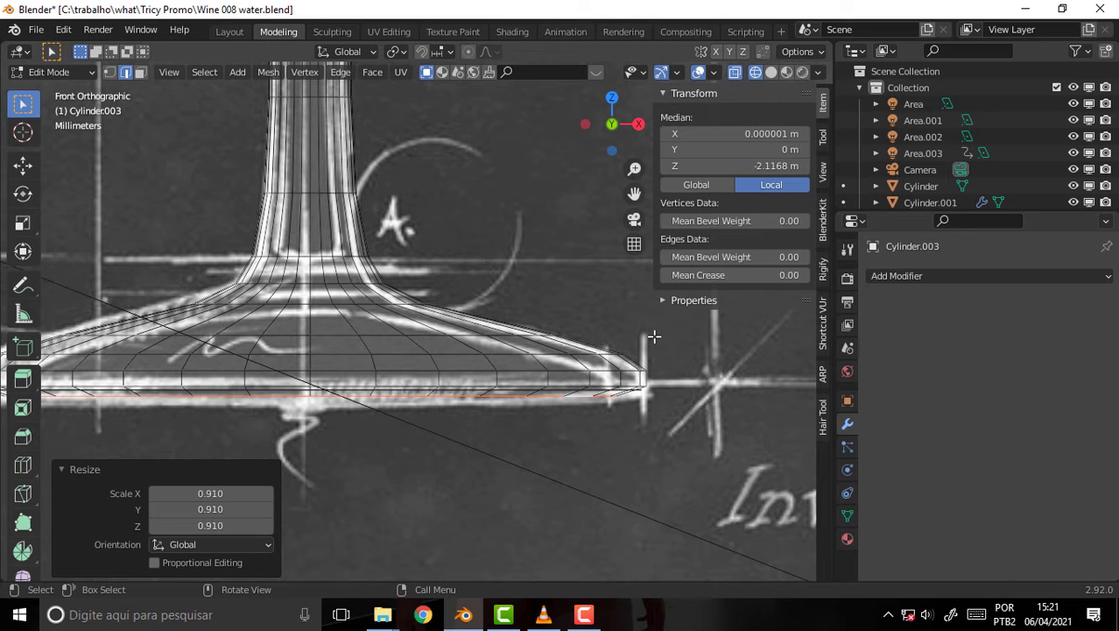
pyautogui.press('e')
pyautogui.press('z')
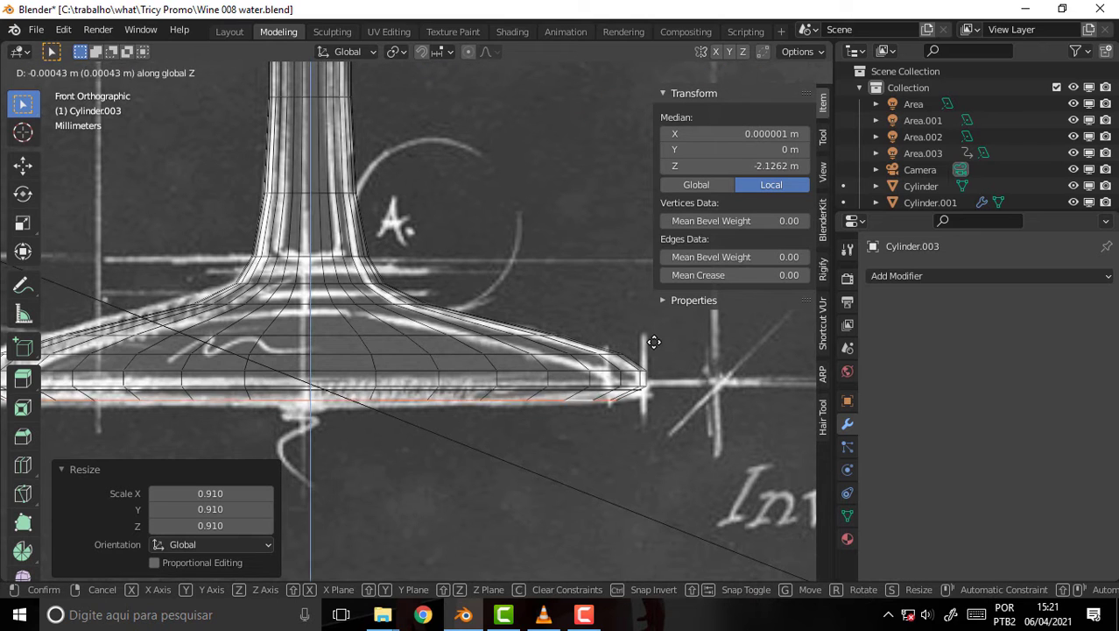
pyautogui.click(651, 327)
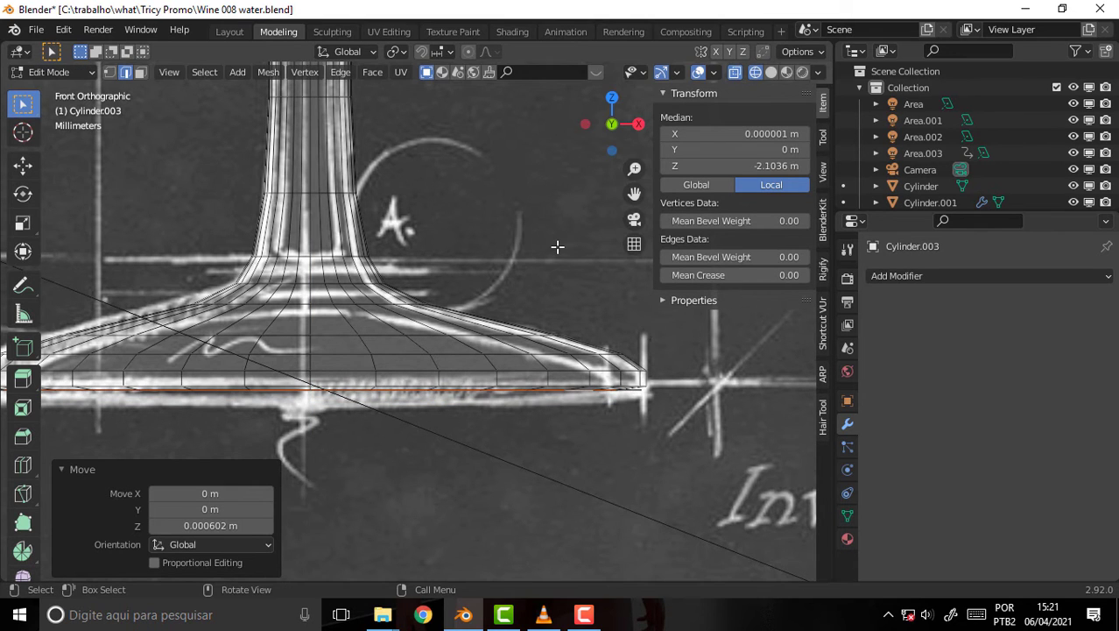
# Step: Turn off X-ray, return the glass to Object Mode and switch to Solid shading
pyautogui.moveTo(559, 248)
pyautogui.mouseDown(button='middle')
pyautogui.moveTo(550, 195)
pyautogui.moveTo(547, 255)
pyautogui.mouseUp(button='middle')
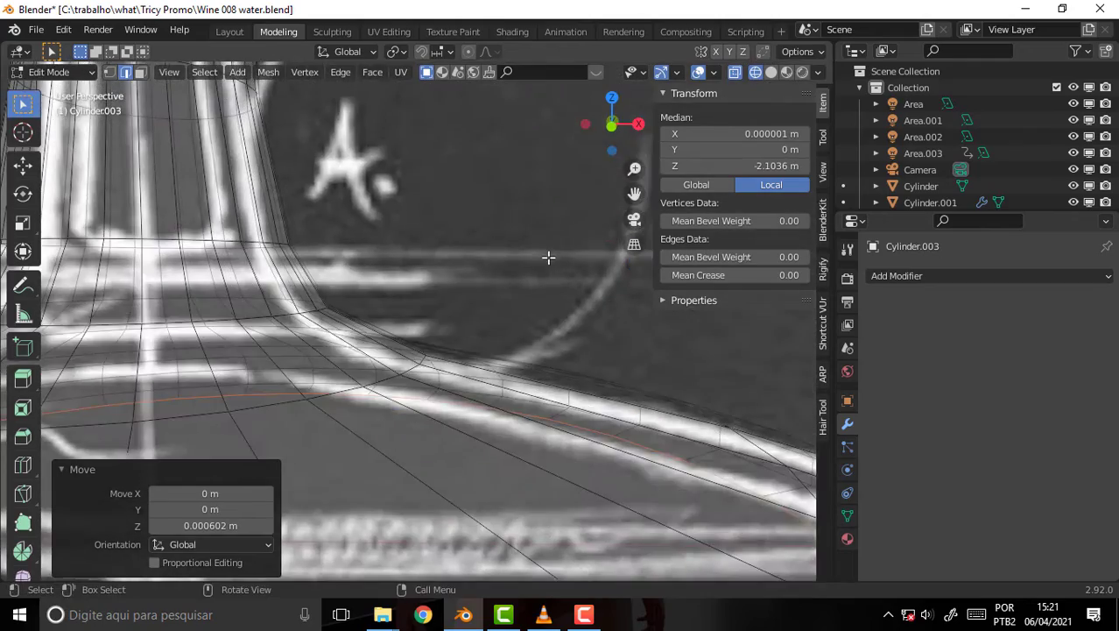
pyautogui.scroll(-6, 557, 262)
pyautogui.scroll(-3, 634, 193)
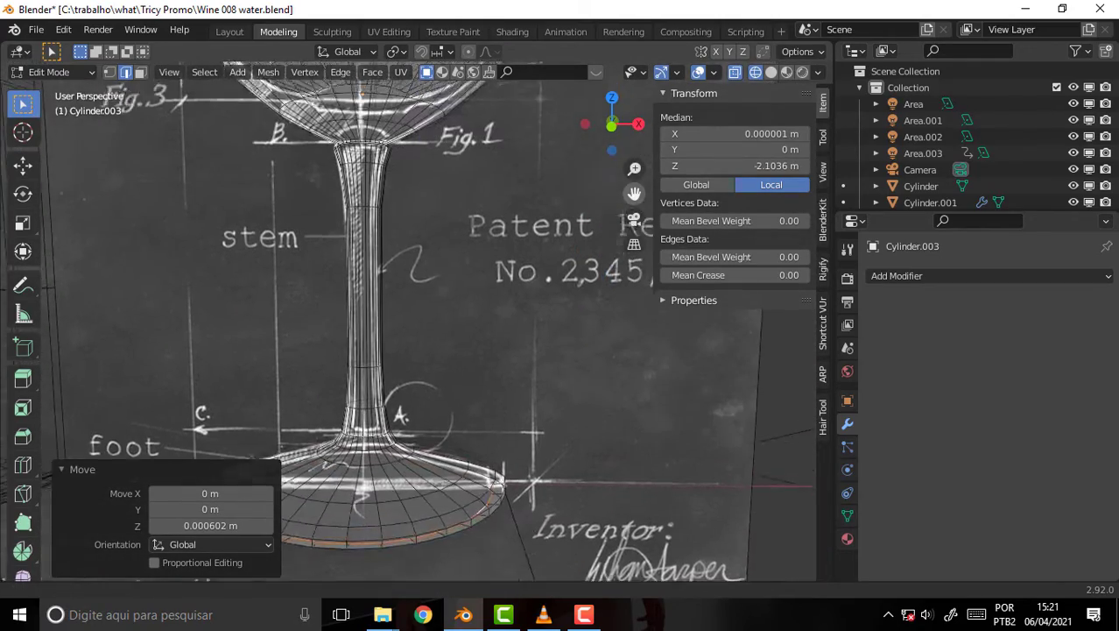
pyautogui.moveTo(634, 192); pyautogui.dragTo(634, 231)
pyautogui.scroll(-2, 559, 202)
pyautogui.moveTo(559, 202); pyautogui.dragTo(574, 260, button='middle')
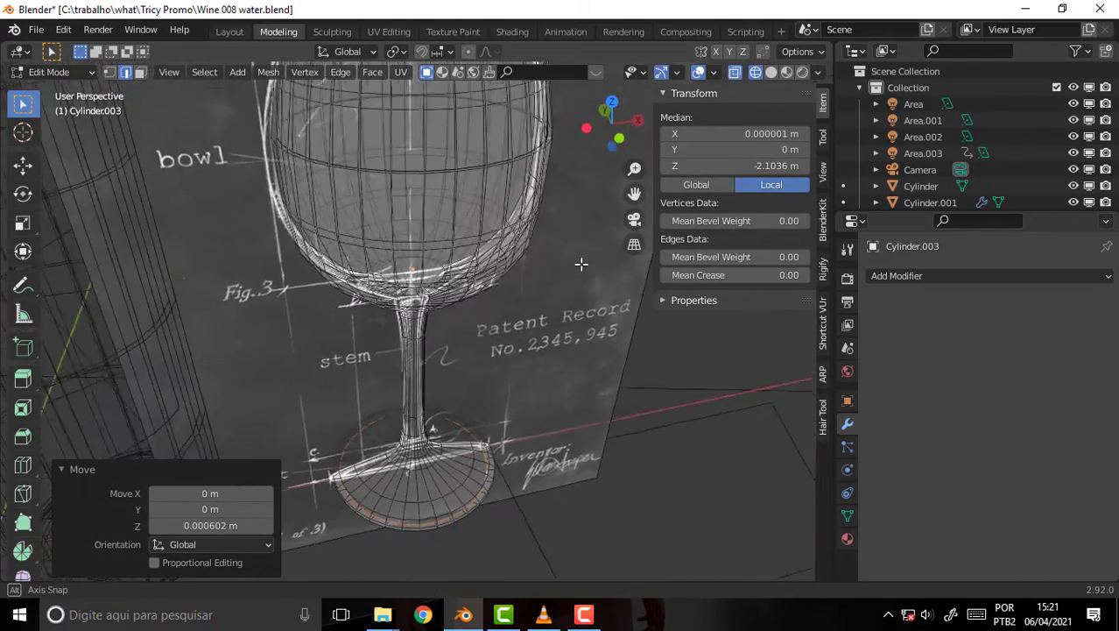
pyautogui.scroll(-1, 580, 245)
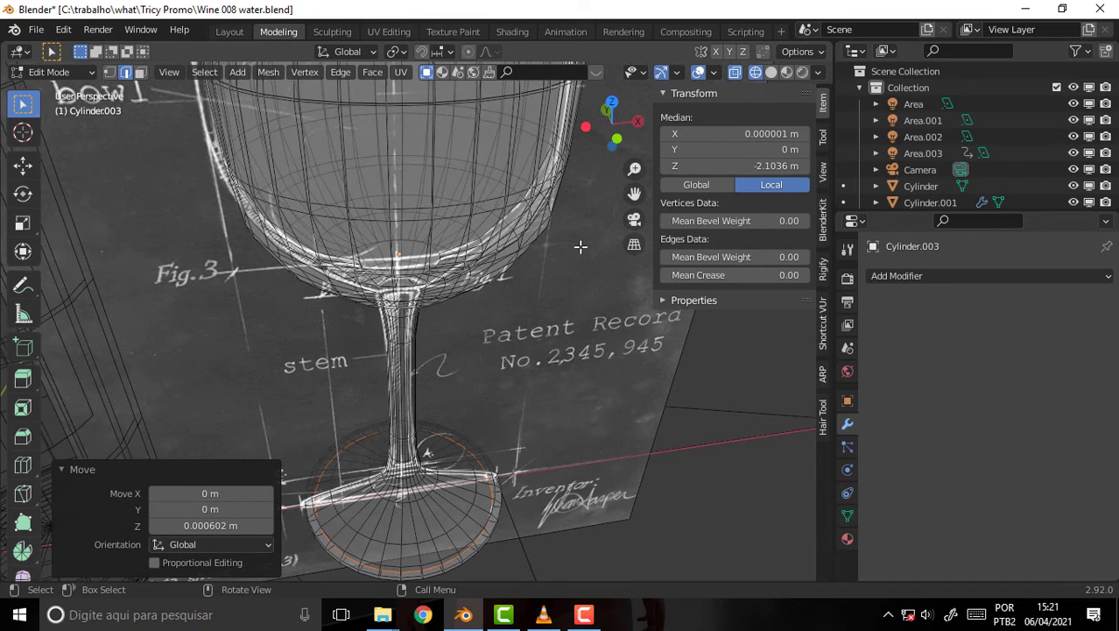
pyautogui.scroll(-2, 579, 243)
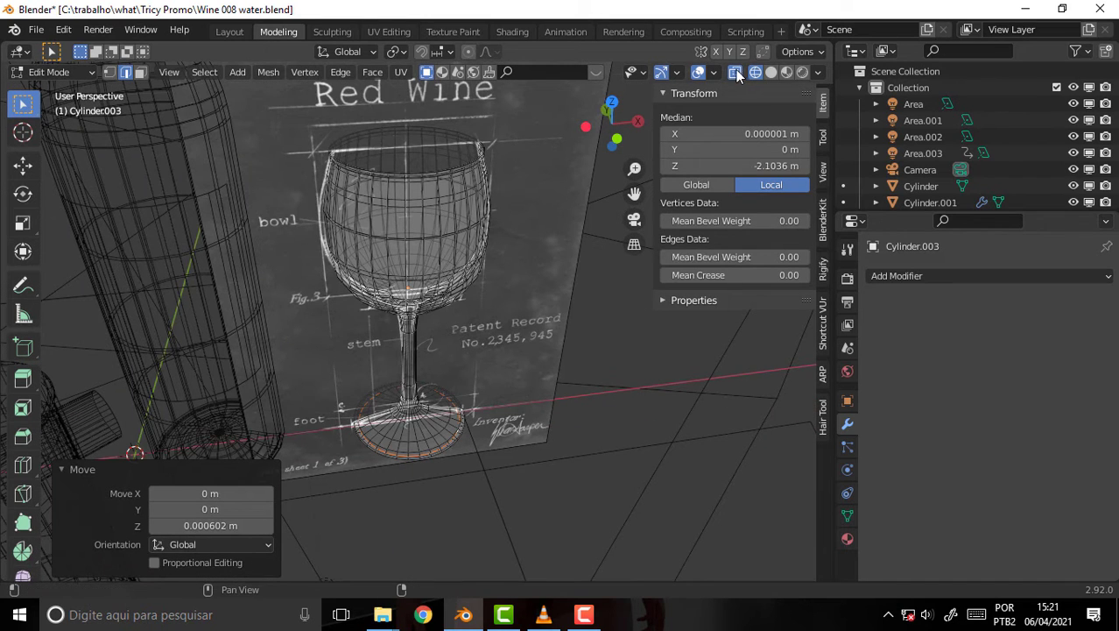
pyautogui.click(698, 73)
pyautogui.click(57, 71)
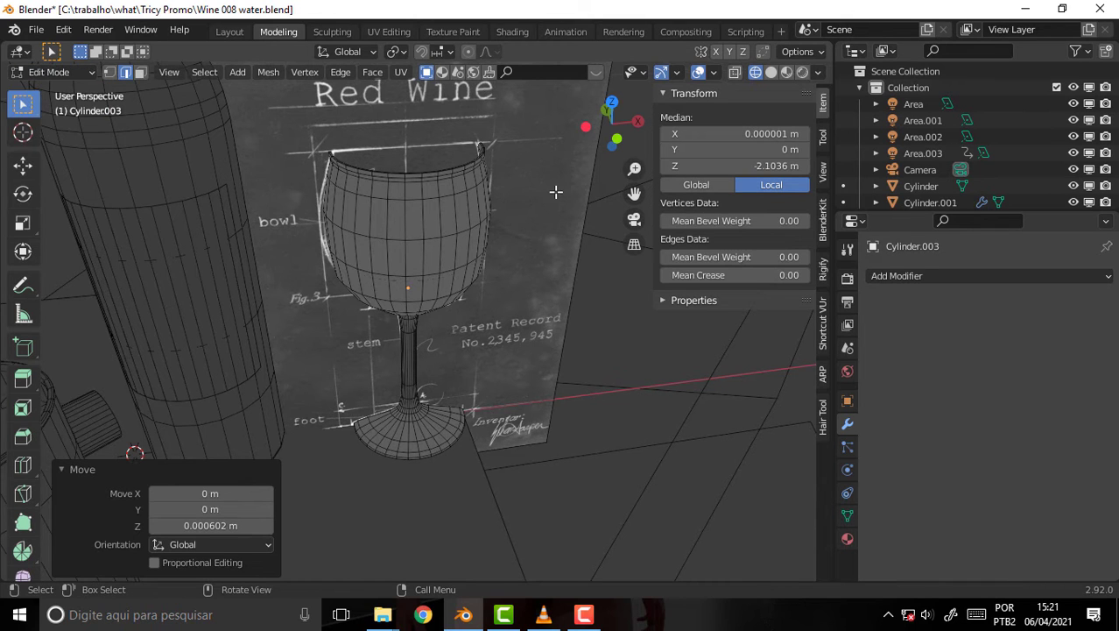
pyautogui.scroll(-1, 555, 191)
pyautogui.click(61, 71)
pyautogui.click(44, 91)
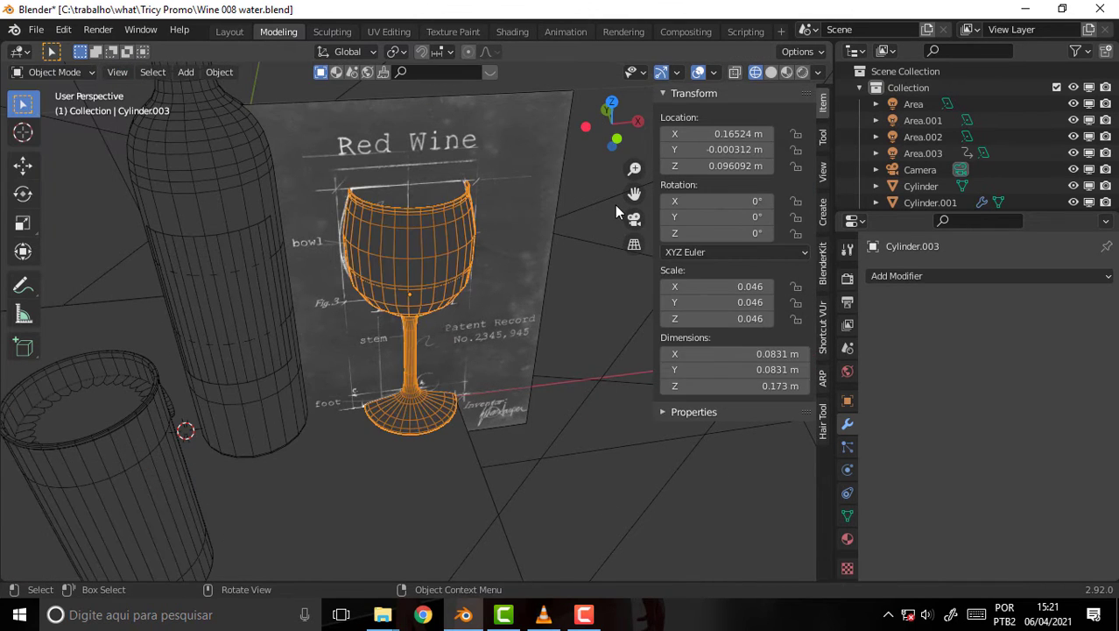
pyautogui.click(771, 71)
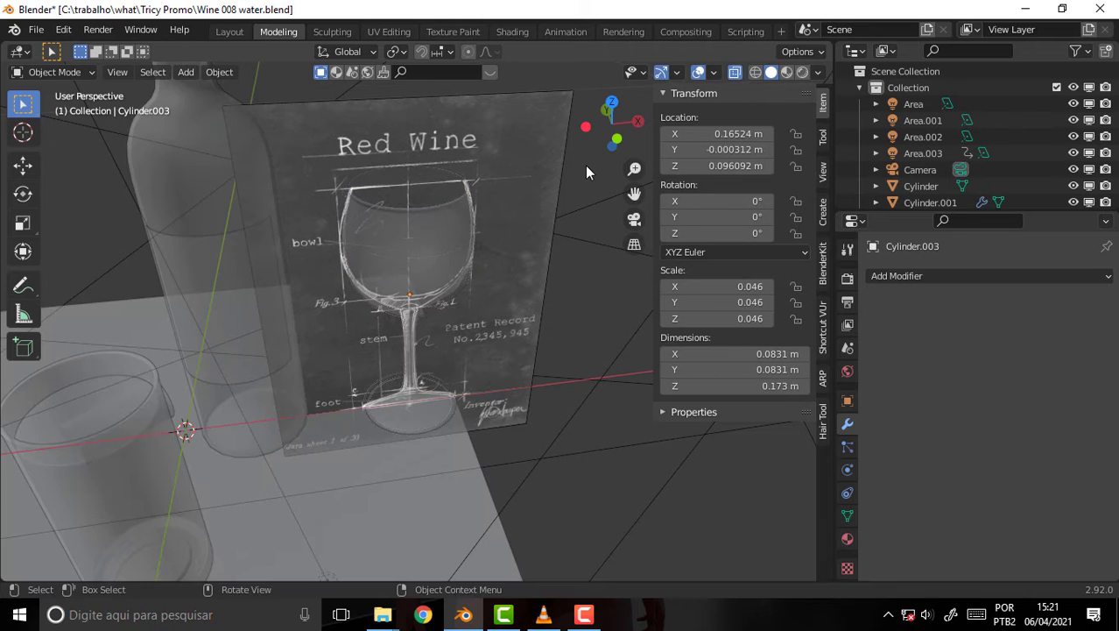
# Step: Select the blueprint reference Empty and hide it in the Outliner
pyautogui.moveTo(585, 164)
pyautogui.mouseDown(button='middle')
pyautogui.moveTo(496, 151)
pyautogui.moveTo(506, 140)
pyautogui.mouseUp(button='middle')
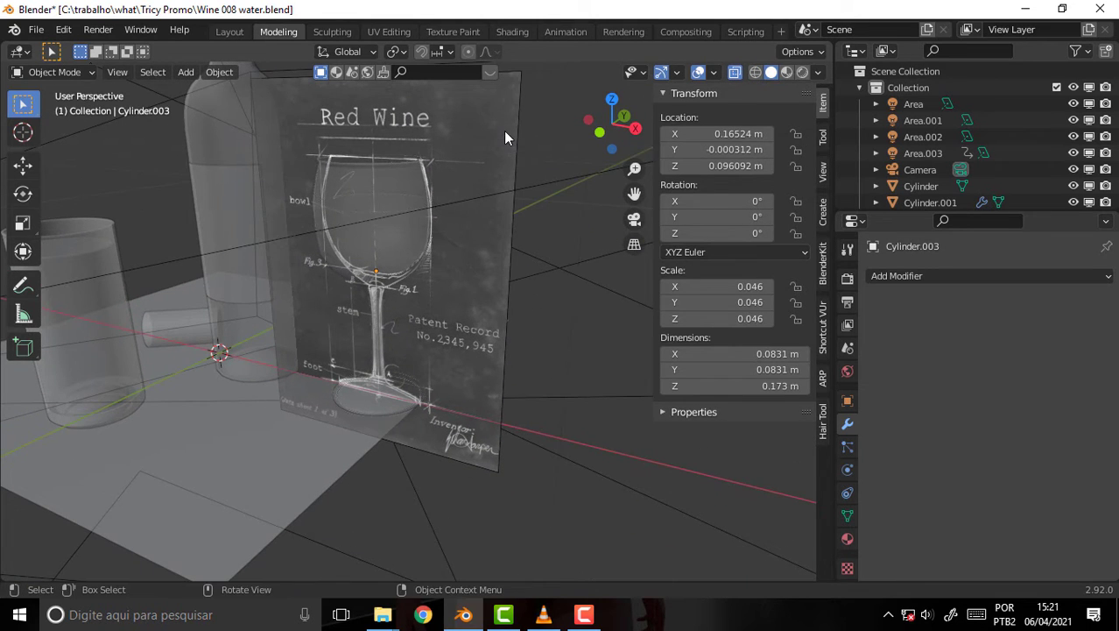
pyautogui.click(504, 130)
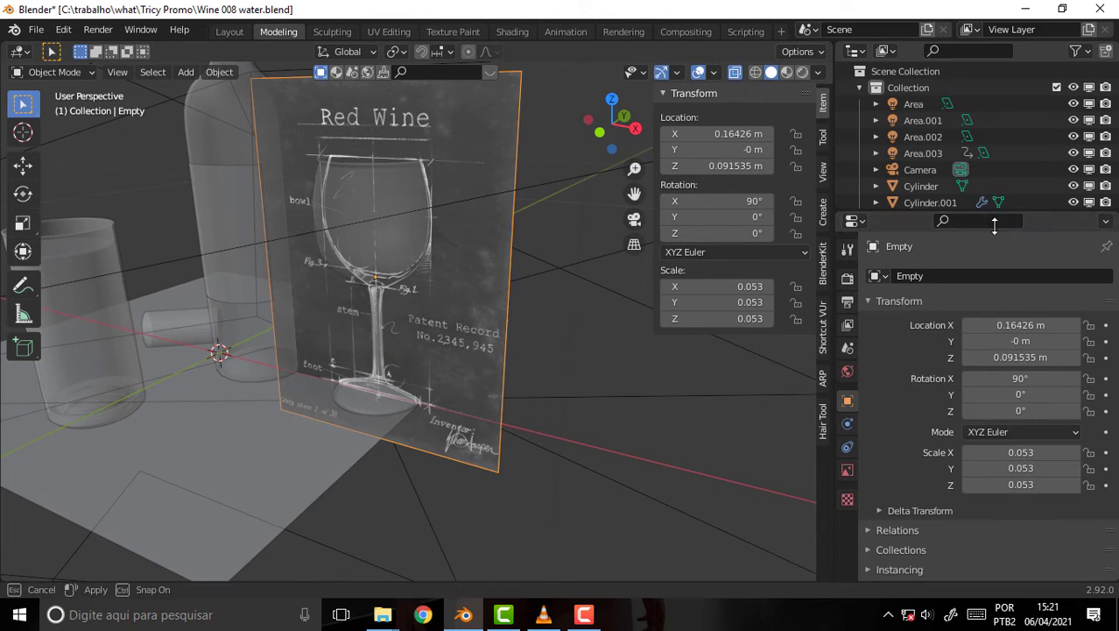
pyautogui.moveTo(994, 212); pyautogui.dragTo(994, 398)
pyautogui.click(1073, 251)
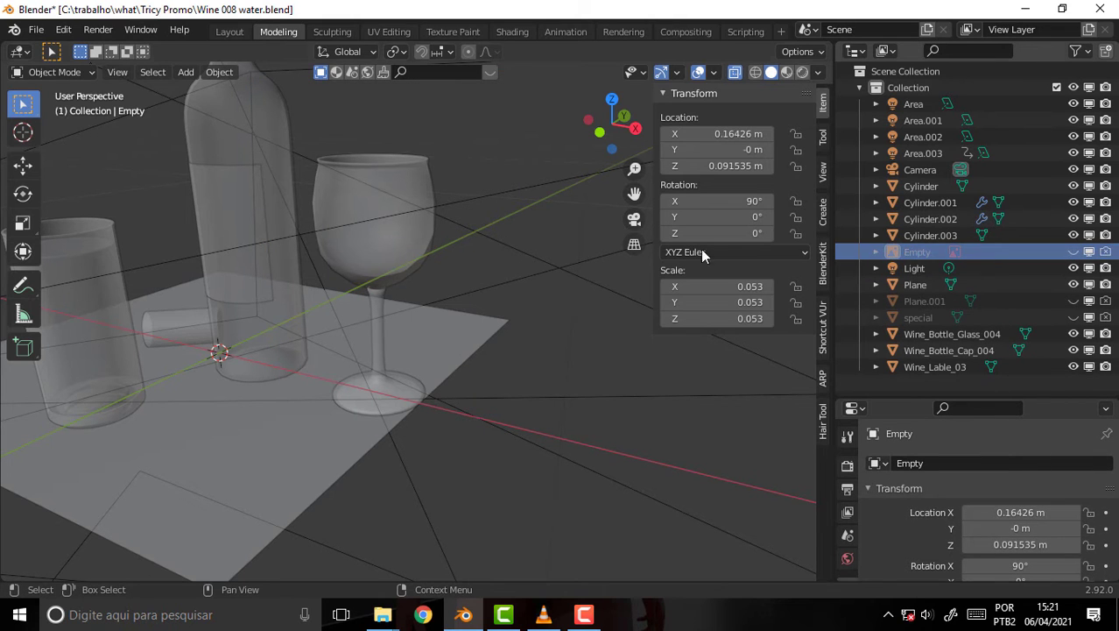
# Step: Select the wine glass object, Cylinder.003
pyautogui.moveTo(559, 220)
pyautogui.mouseDown(button='middle')
pyautogui.moveTo(457, 227)
pyautogui.moveTo(576, 209)
pyautogui.moveTo(521, 228)
pyautogui.mouseUp(button='middle')
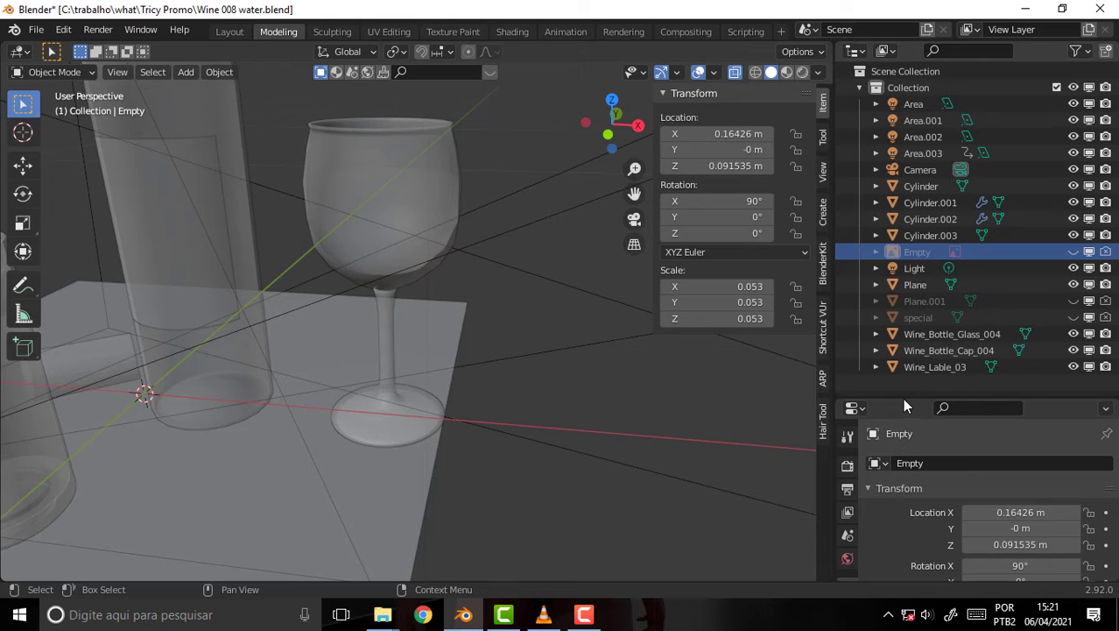
pyautogui.moveTo(907, 399); pyautogui.dragTo(911, 163)
pyautogui.click(432, 208)
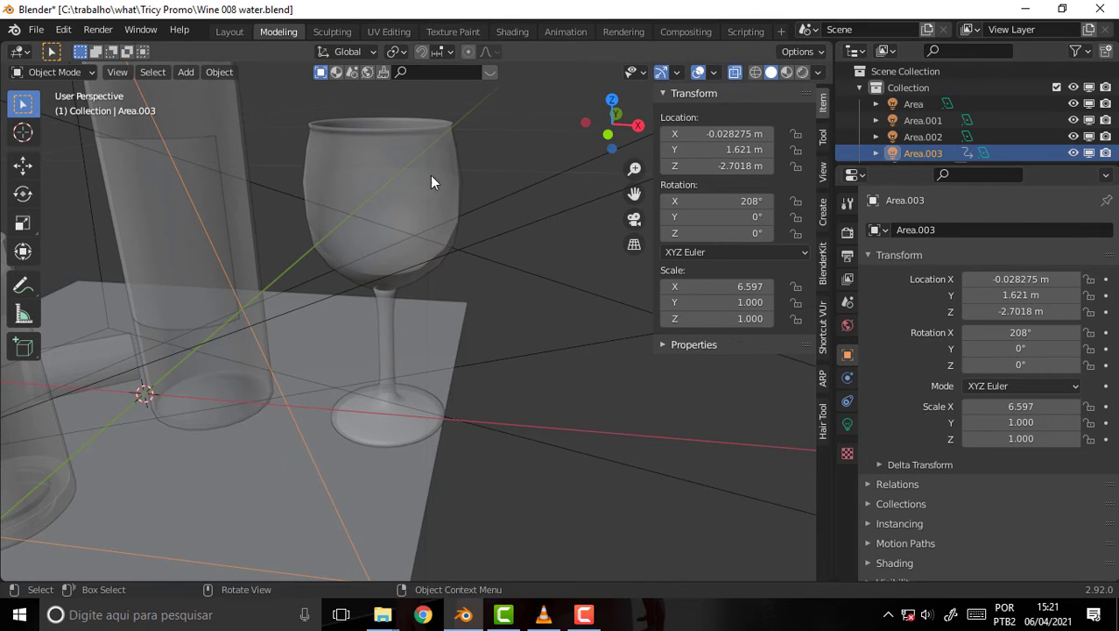
pyautogui.click(443, 217)
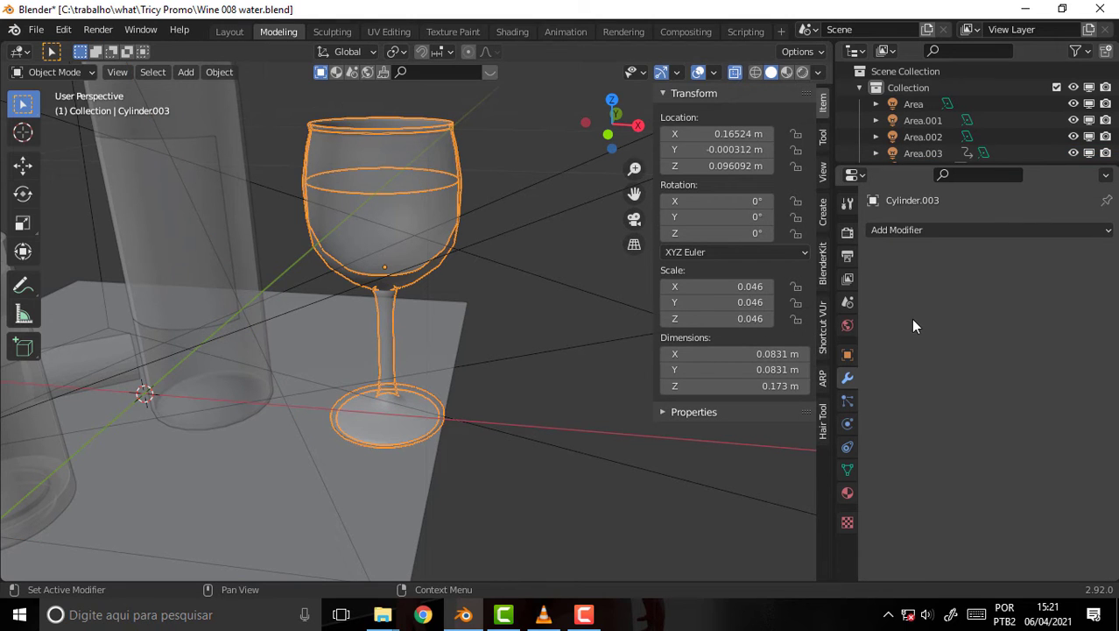
# Step: Add a Subdivision Surface modifier with viewport level 2 and look through the scene camera
pyautogui.click(894, 231)
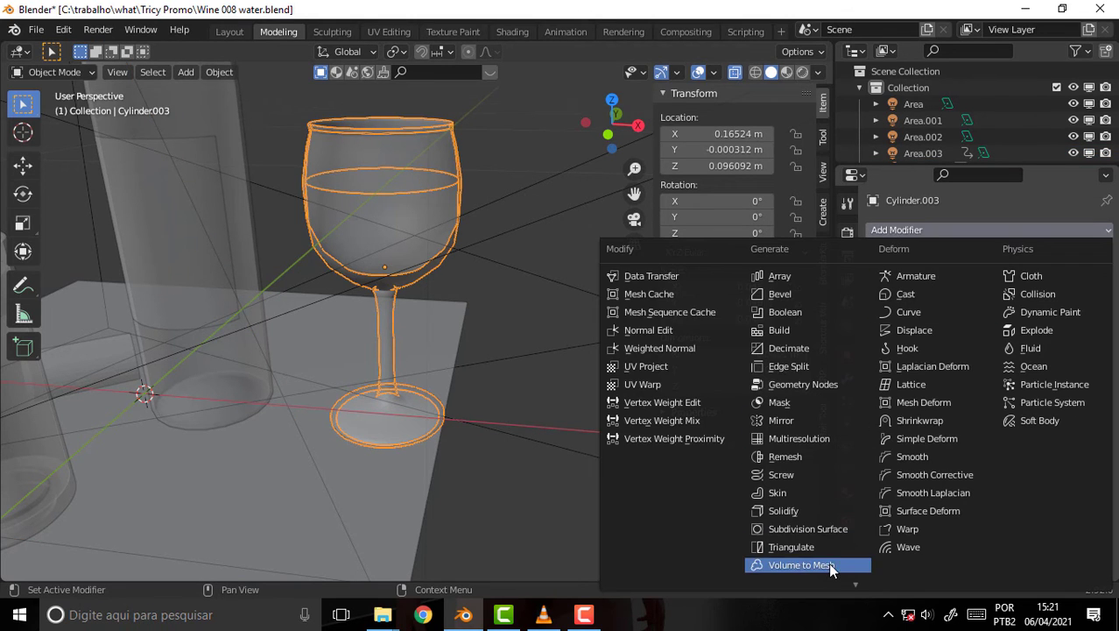
pyautogui.scroll(-1, 839, 546)
pyautogui.click(831, 508)
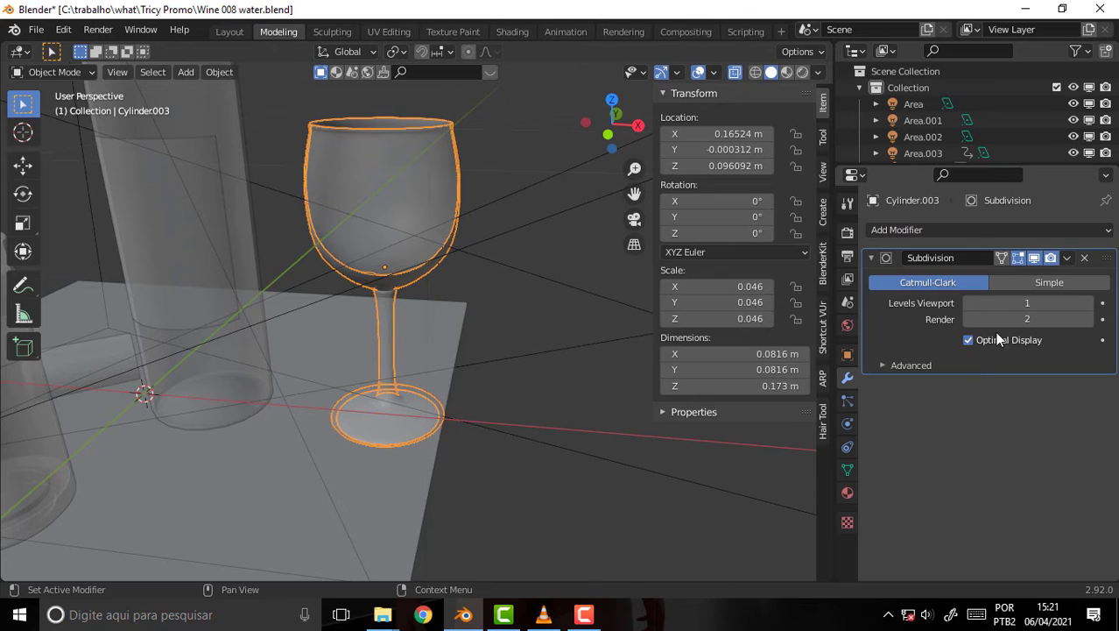
pyautogui.click(1027, 302)
pyautogui.write('2')
pyautogui.press('Return')
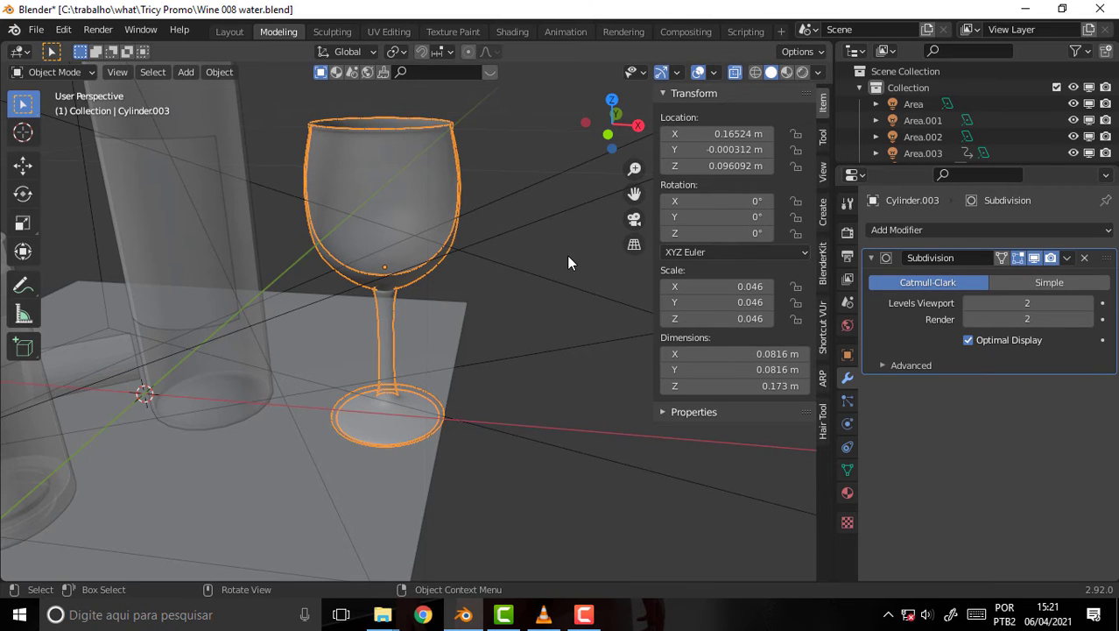
pyautogui.moveTo(567, 255); pyautogui.dragTo(560, 238, button='middle')
pyautogui.press('KP_0')
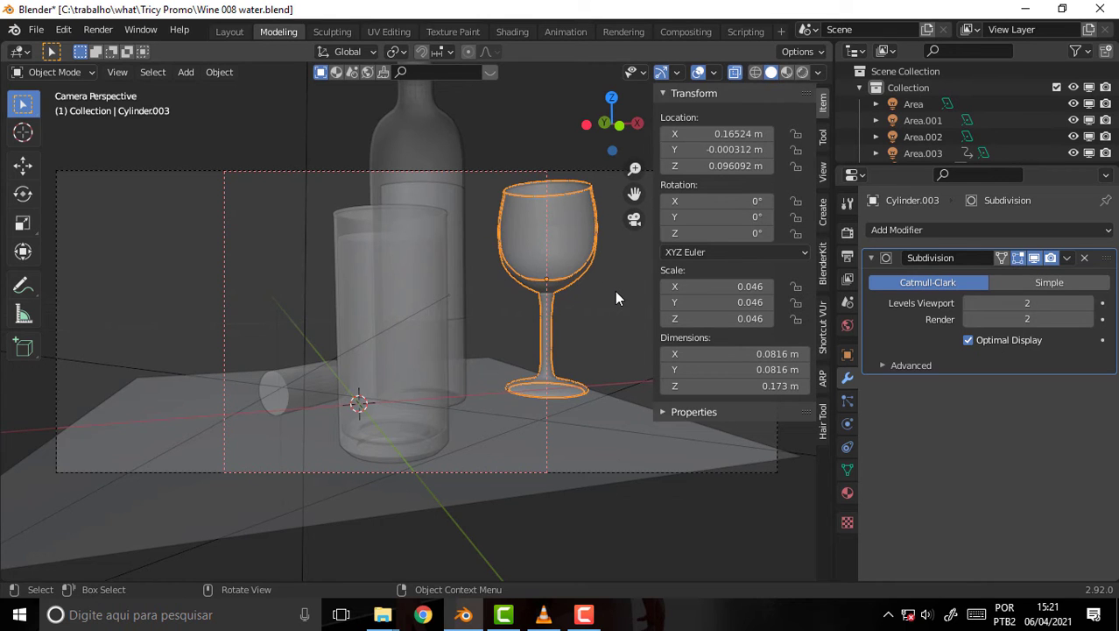
# Step: Return to the camera view with Numpad 0 and close the transform sidebar
pyautogui.moveTo(530, 180)
pyautogui.mouseDown(button='middle')
pyautogui.moveTo(486, 258)
pyautogui.moveTo(500, 220)
pyautogui.mouseUp(button='middle')
pyautogui.scroll(-3, 500, 219)
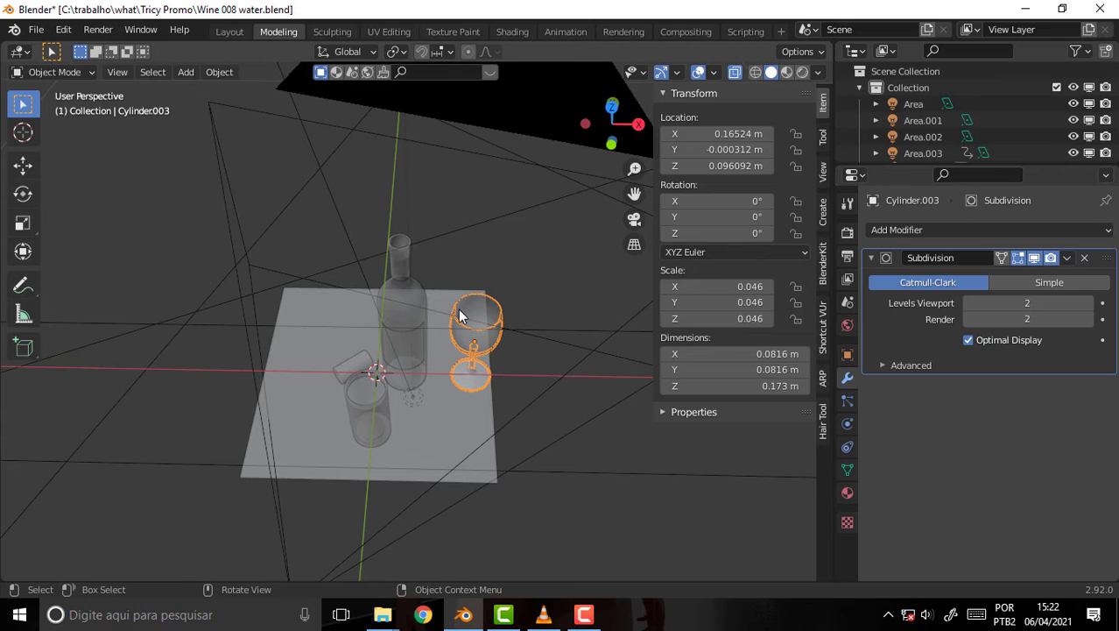
pyautogui.press('KP_0')
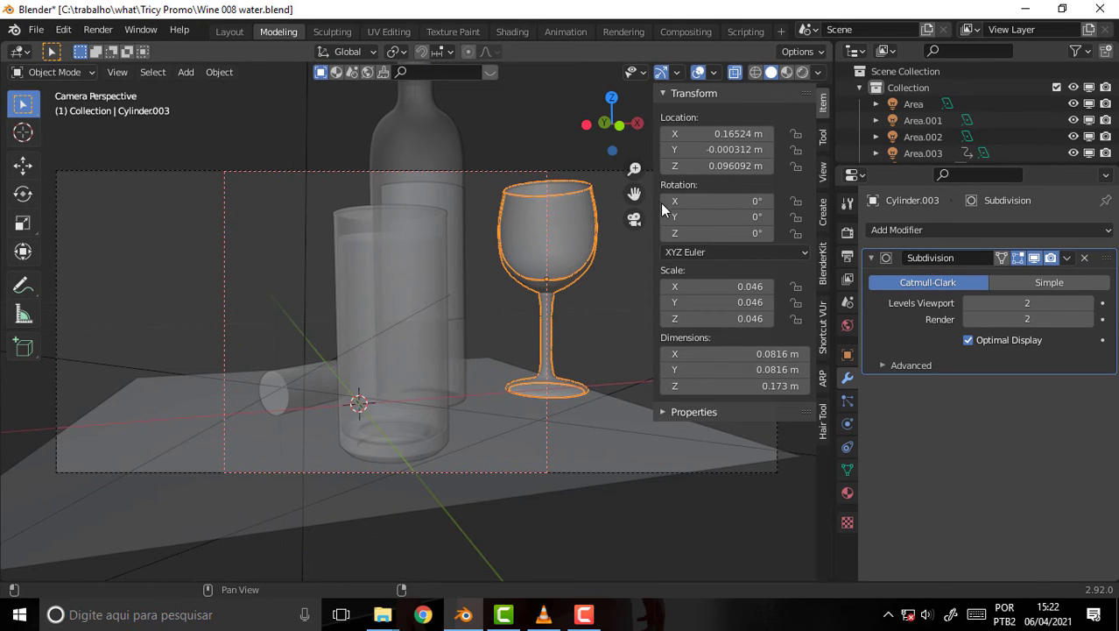
pyautogui.moveTo(652, 228); pyautogui.dragTo(770, 229)
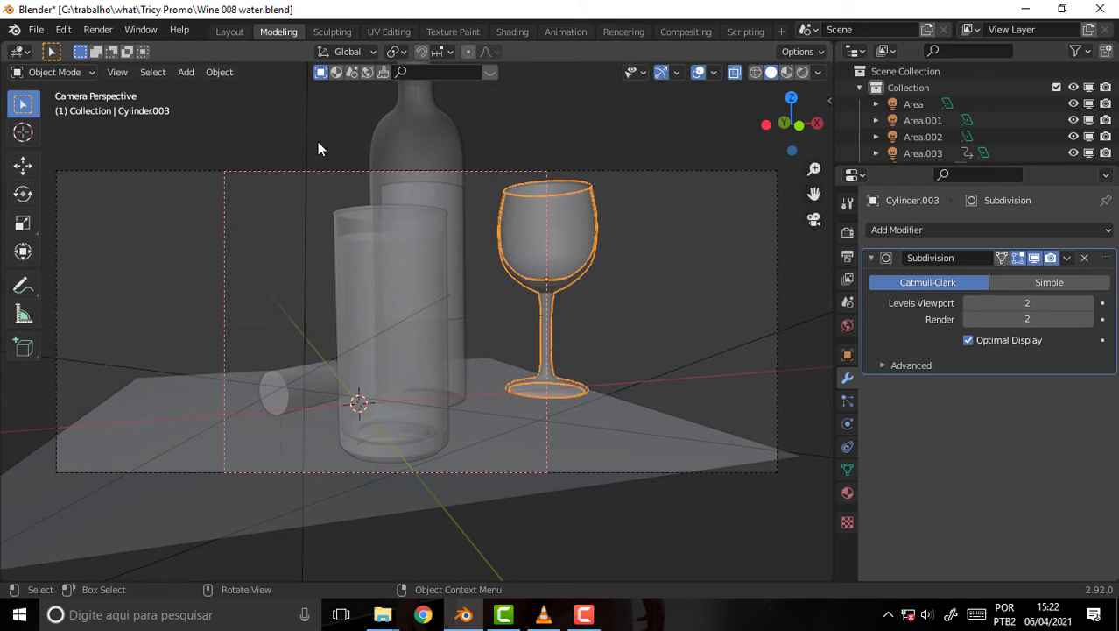
# Step: Draw a Ctrl+B render region covering the full camera frame
pyautogui.hotkey('ctrl', 'b')
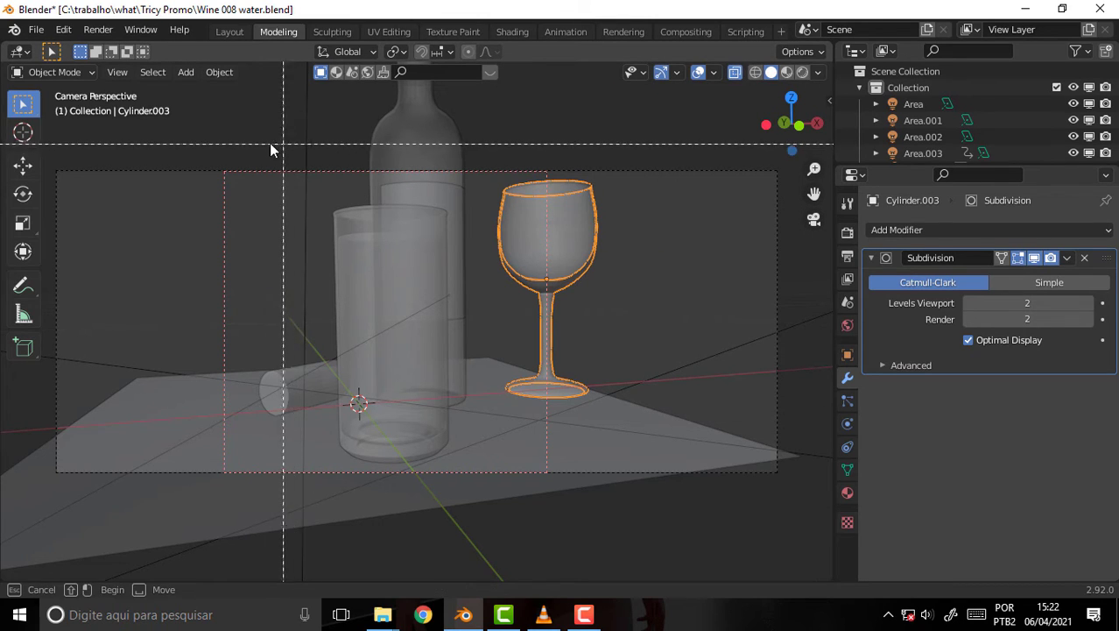
pyautogui.moveTo(241, 143); pyautogui.dragTo(794, 518)
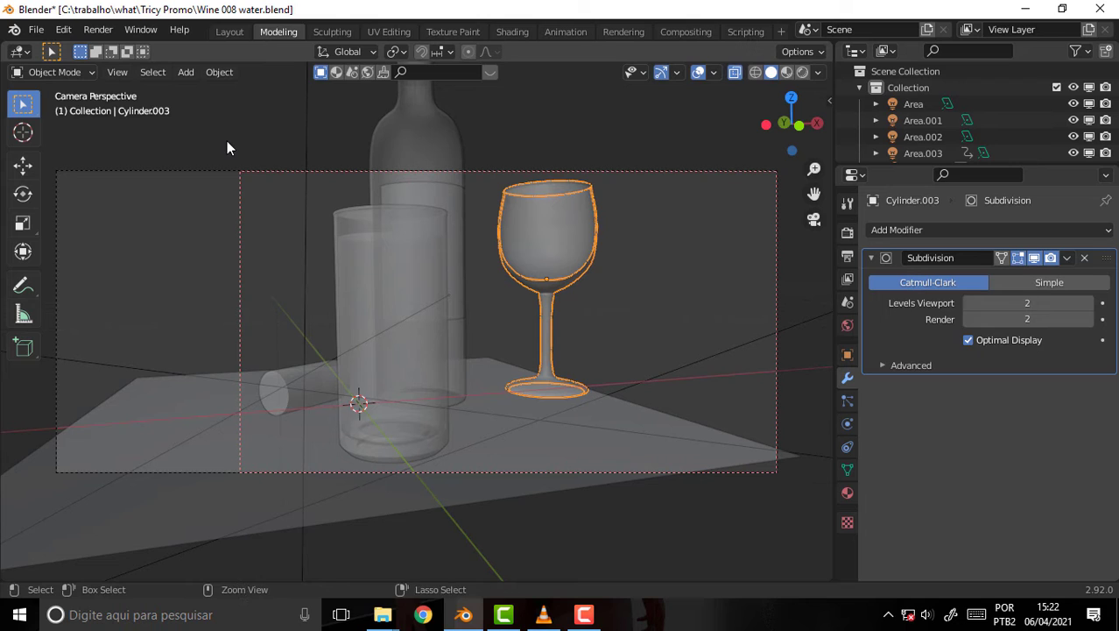
pyautogui.hotkey('ctrl', 'b')
pyautogui.moveTo(42, 154); pyautogui.dragTo(788, 503)
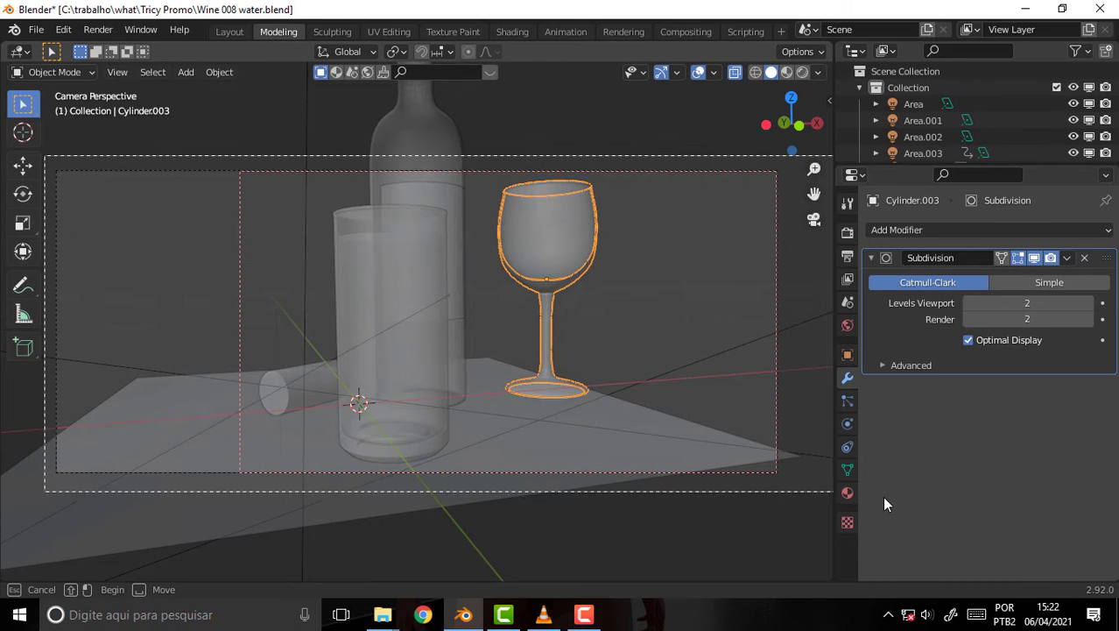
pyautogui.click(97, 29)
# Step: Start Render Image and let the camera render of frame 1 run
pyautogui.click(114, 45)
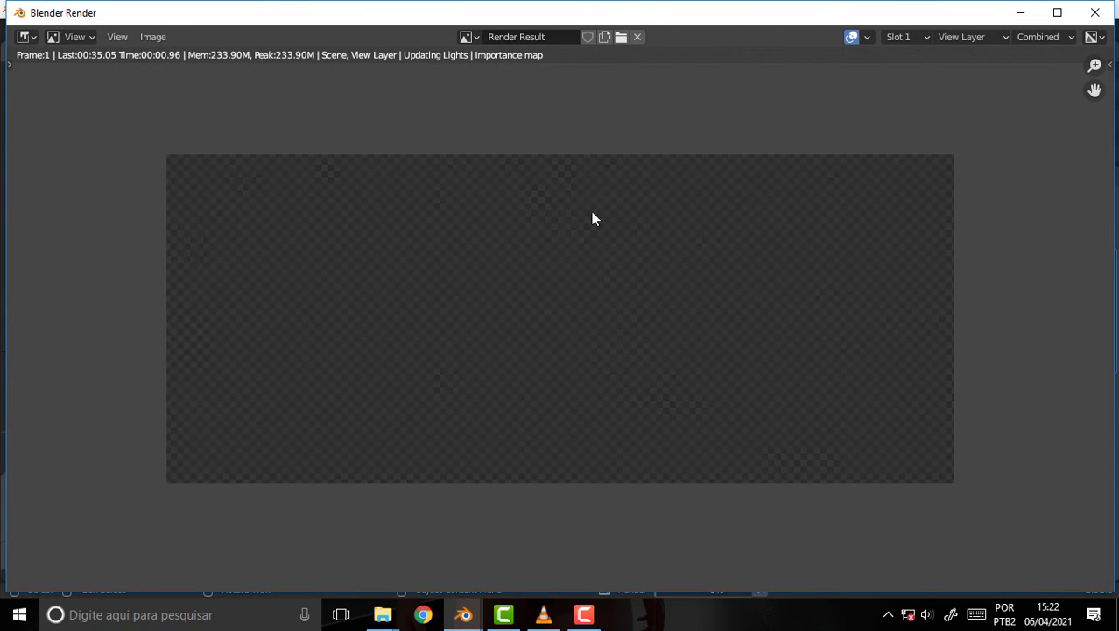
pyautogui.click(584, 619)
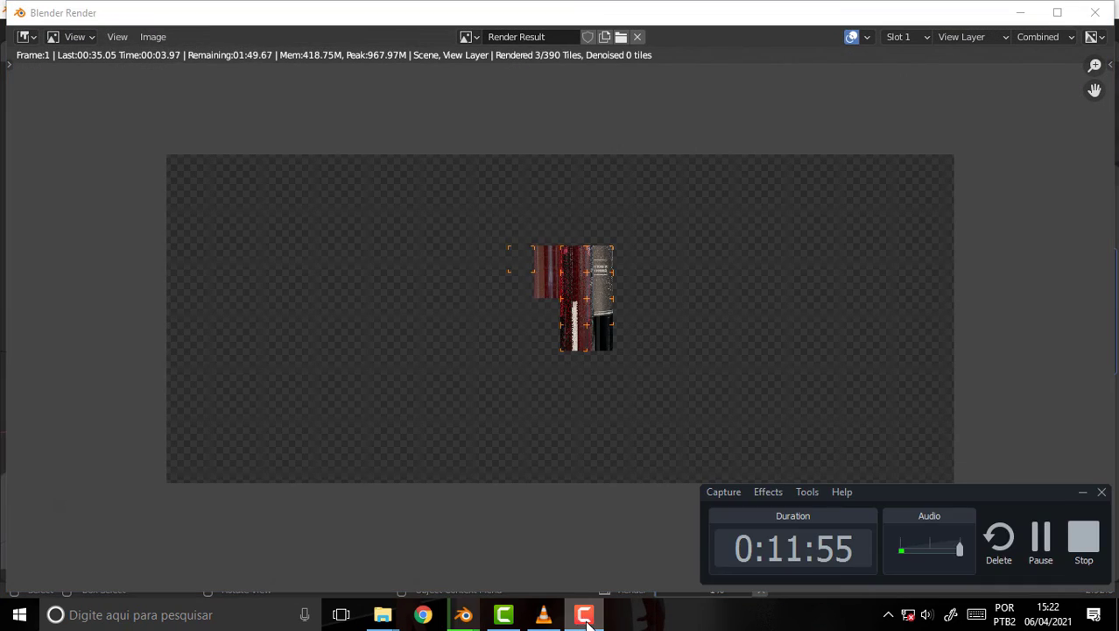
pyautogui.click(647, 525)
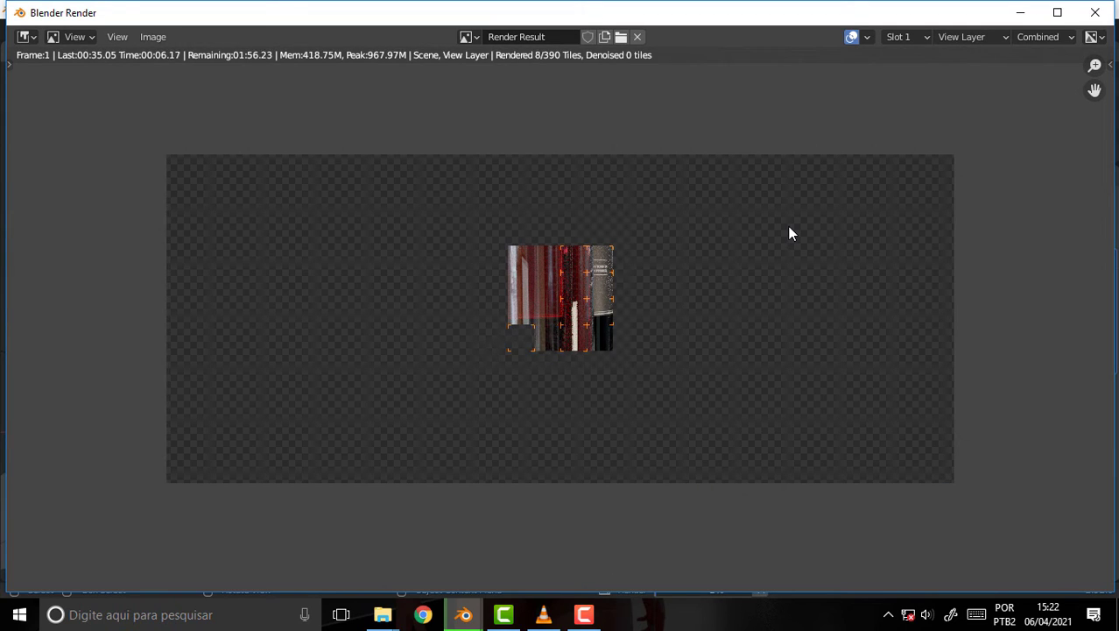